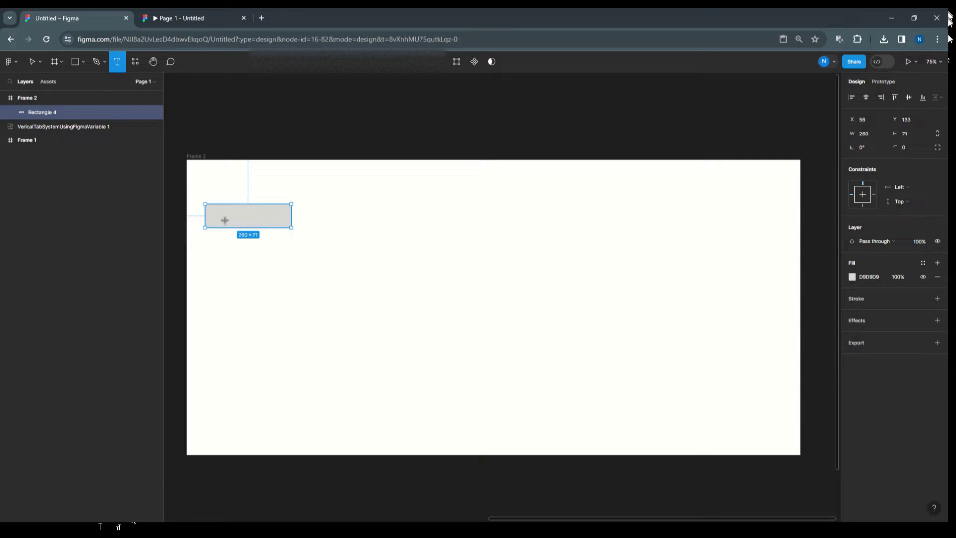
Step: Add the text "Tab1" on the grey rectangle and stretch its text box to the rectangle's full 260 × 71 size
{"action": "left_click", "coordinate": [218, 215]}
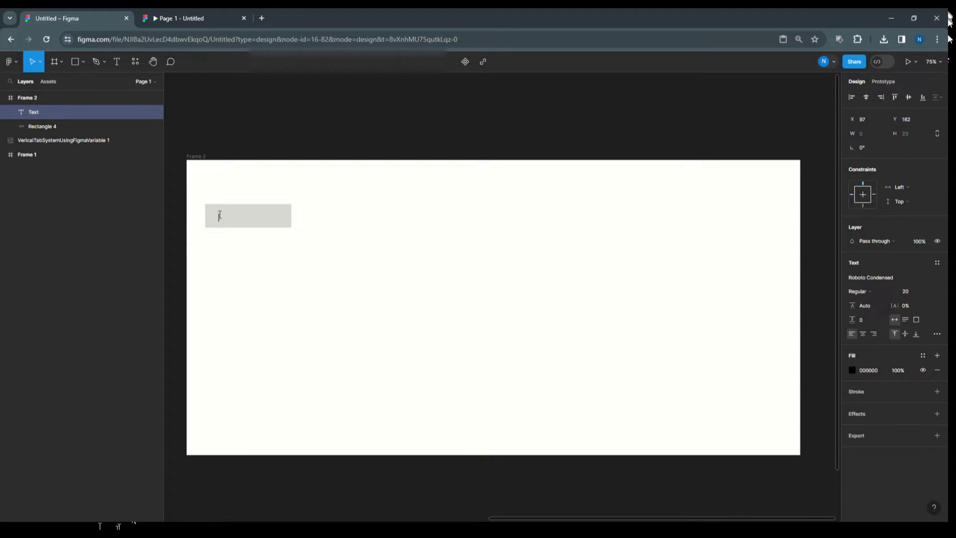
{"action": "type", "text": "Tab1"}
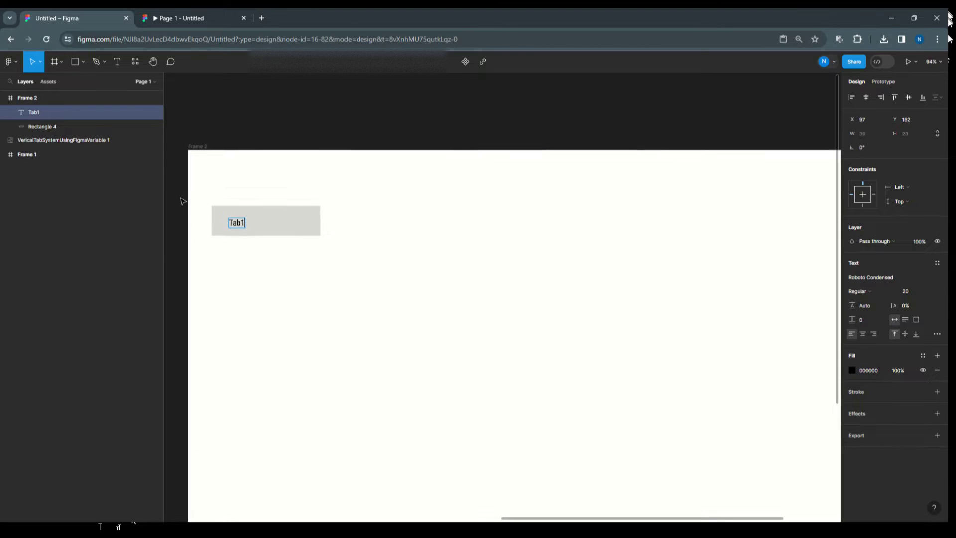
{"action": "scroll", "coordinate": [182, 202], "scroll_direction": "up", "scroll_amount": 2}
{"action": "key", "text": "Escape"}
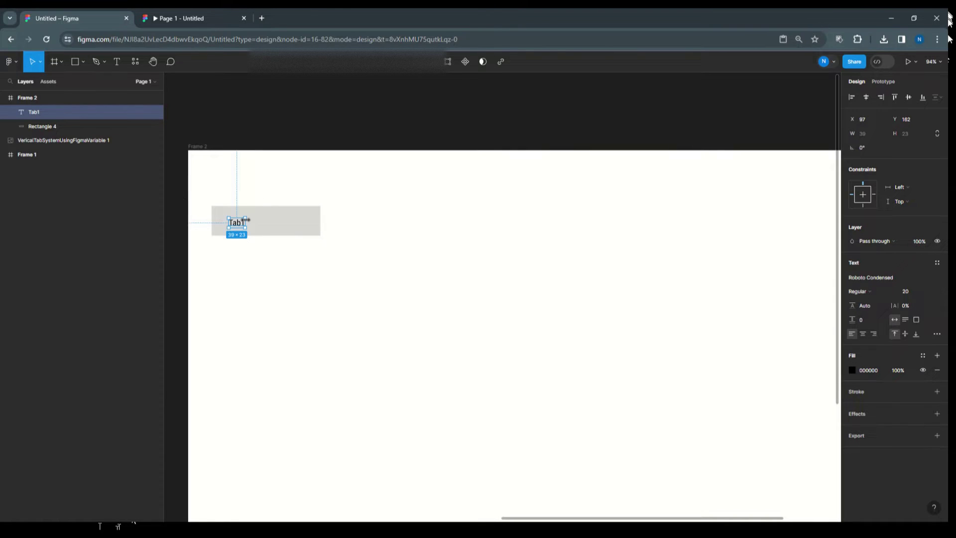
{"action": "left_click_drag", "start_coordinate": [246, 220], "coordinate": [320, 223]}
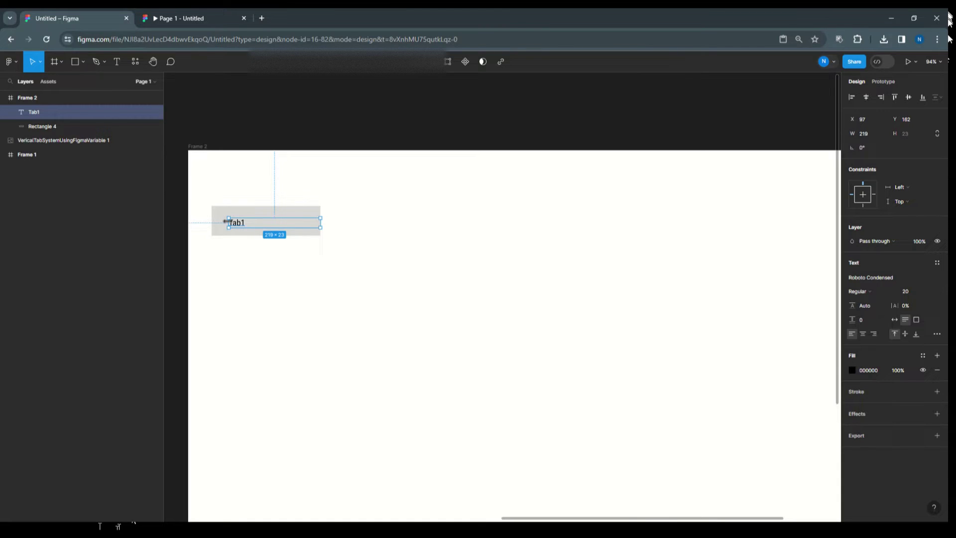
{"action": "left_click_drag", "start_coordinate": [227, 221], "coordinate": [258, 235]}
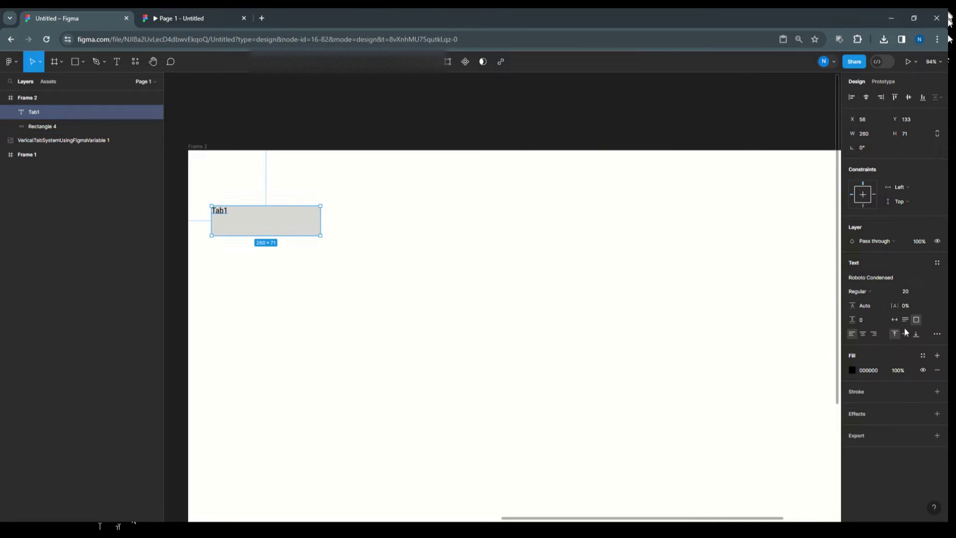
Step: Centre the Tab1 text horizontally and vertically in its box and set its font size to 24
{"action": "left_click", "coordinate": [862, 334]}
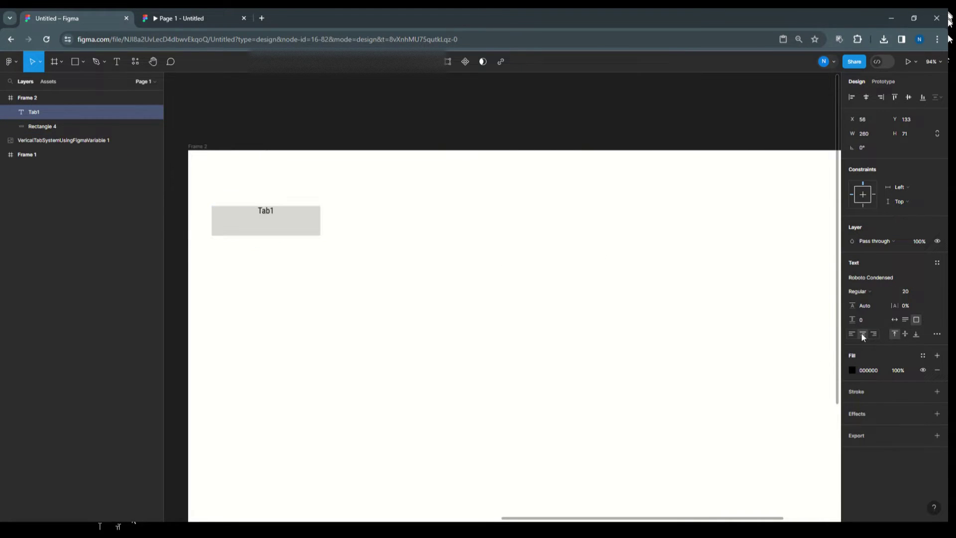
{"action": "left_click", "coordinate": [905, 334]}
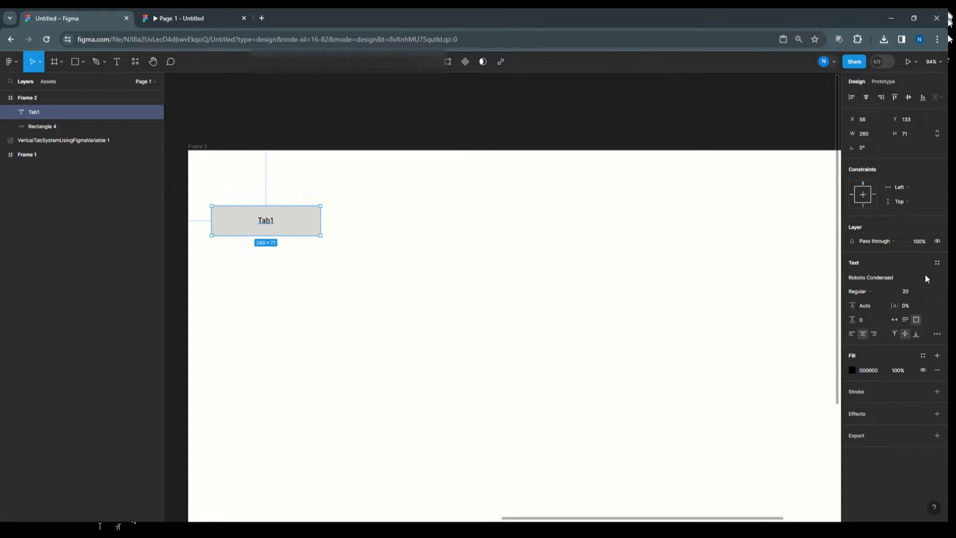
{"action": "left_click", "coordinate": [928, 291]}
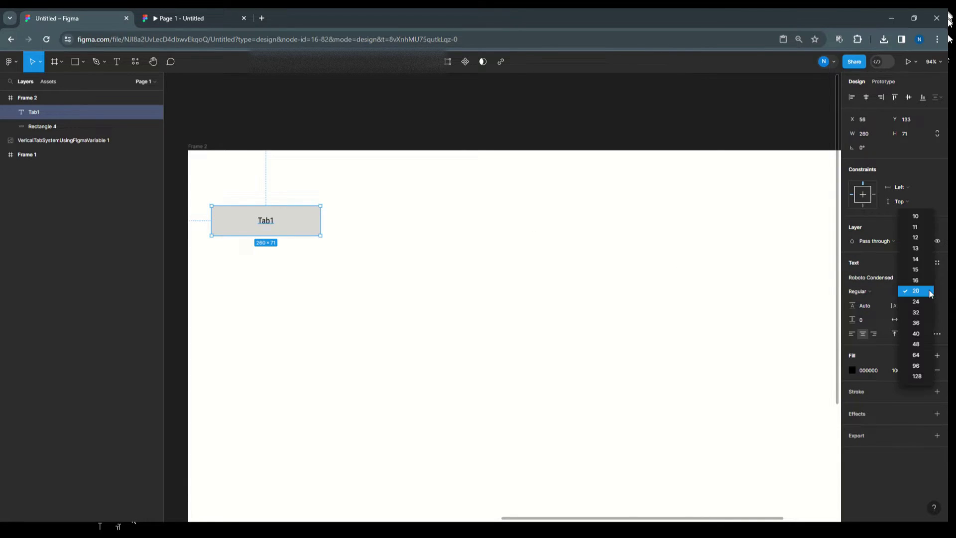
{"action": "left_click", "coordinate": [916, 301]}
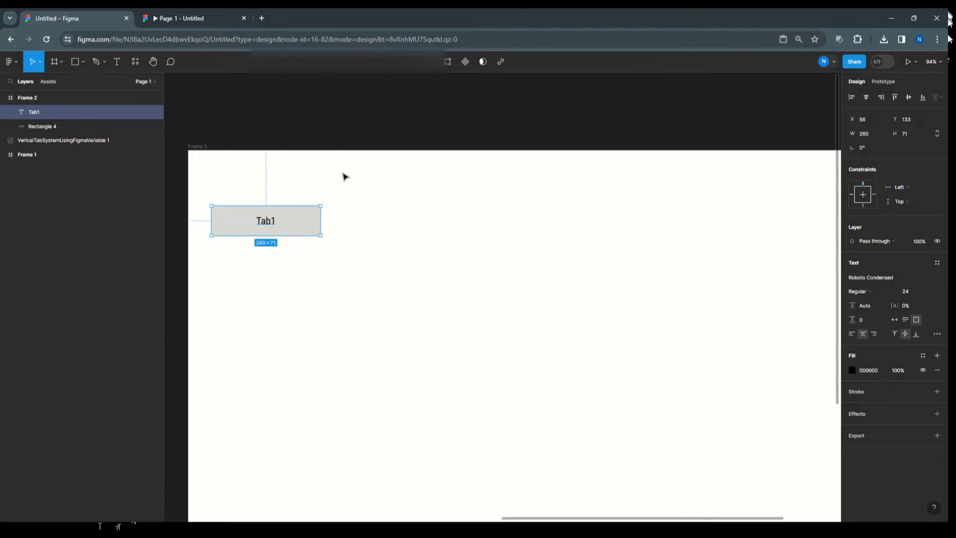
{"action": "left_click", "coordinate": [328, 139]}
Step: Give the rectangle behind the Tab1 text a 333333 stroke and hide its fill
{"action": "left_click", "coordinate": [284, 217]}
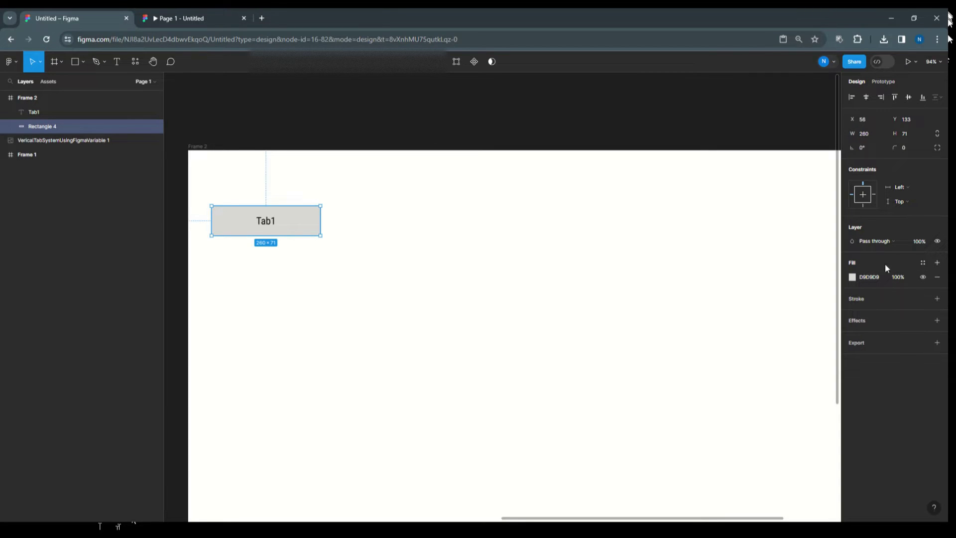
{"action": "left_click", "coordinate": [857, 299]}
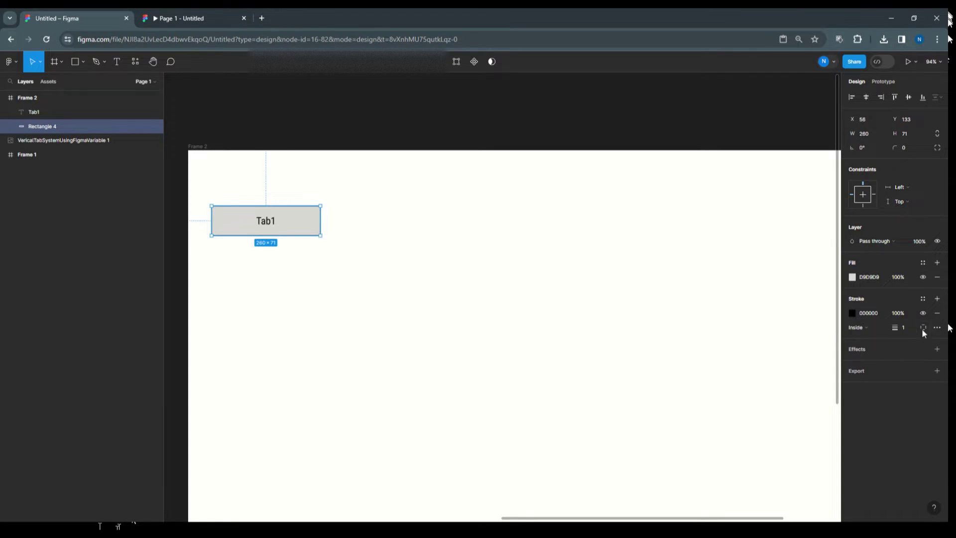
{"action": "left_click", "coordinate": [852, 313]}
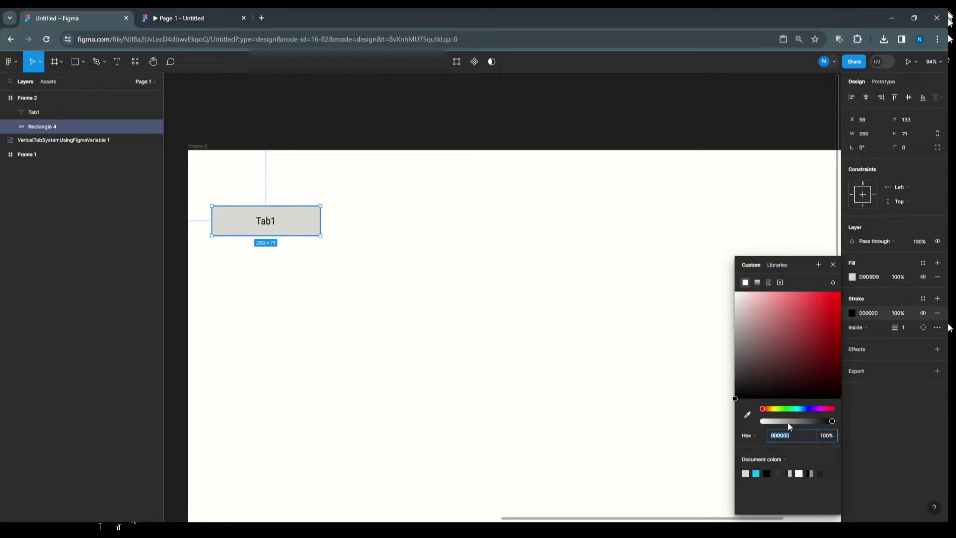
{"action": "left_click", "coordinate": [779, 473]}
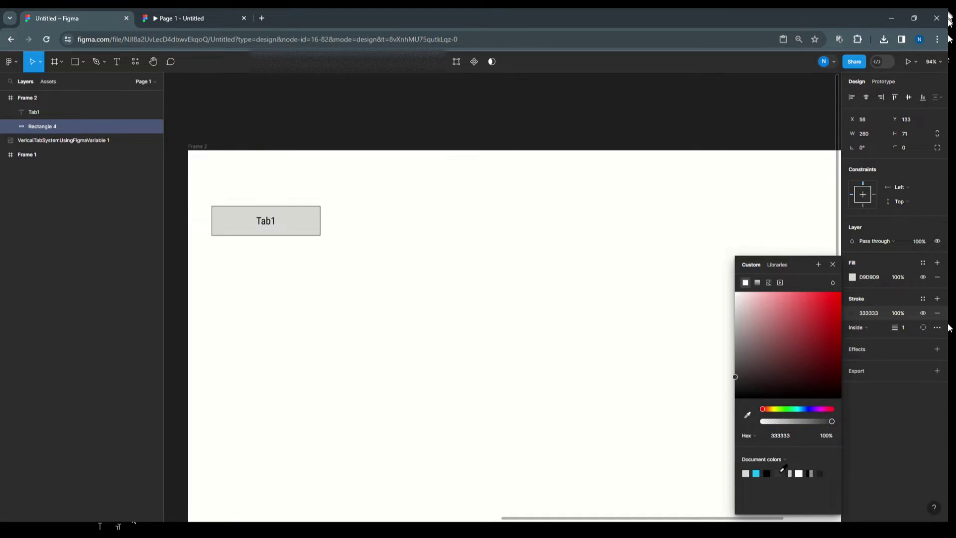
{"action": "left_click", "coordinate": [923, 277]}
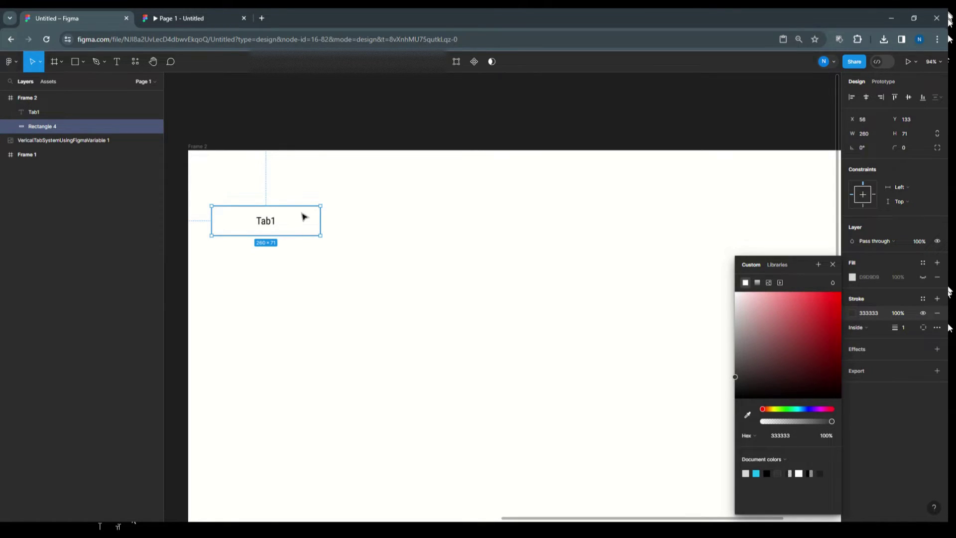
Step: Duplicate the outlined rectangle in place and set the copy's fill and stroke to the blue 1AC1F6
{"action": "mouse_move", "coordinate": [305, 219]}
{"action": "left_mouse_down"}
{"action": "mouse_move", "coordinate": [306, 231]}
{"action": "mouse_move", "coordinate": [305, 213]}
{"action": "left_mouse_up"}
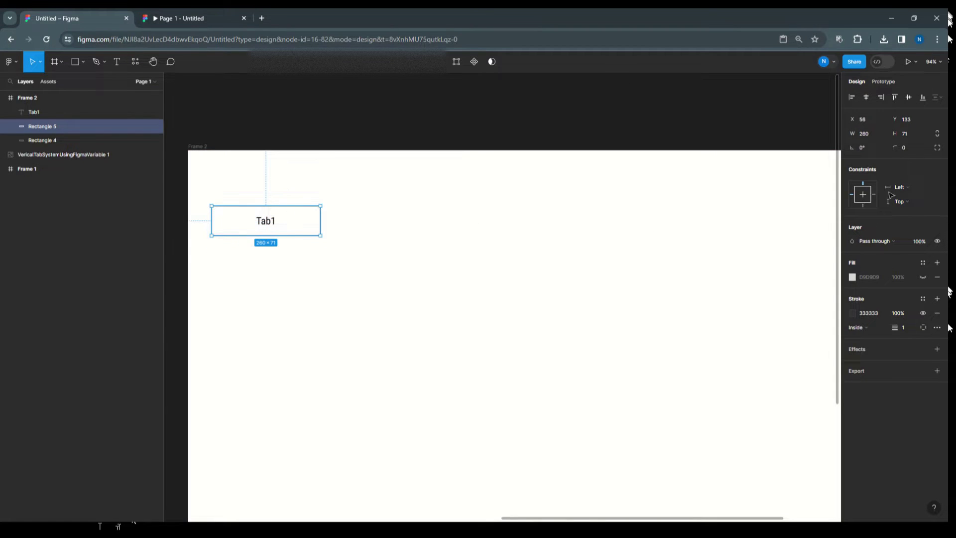
{"action": "left_click", "coordinate": [852, 277]}
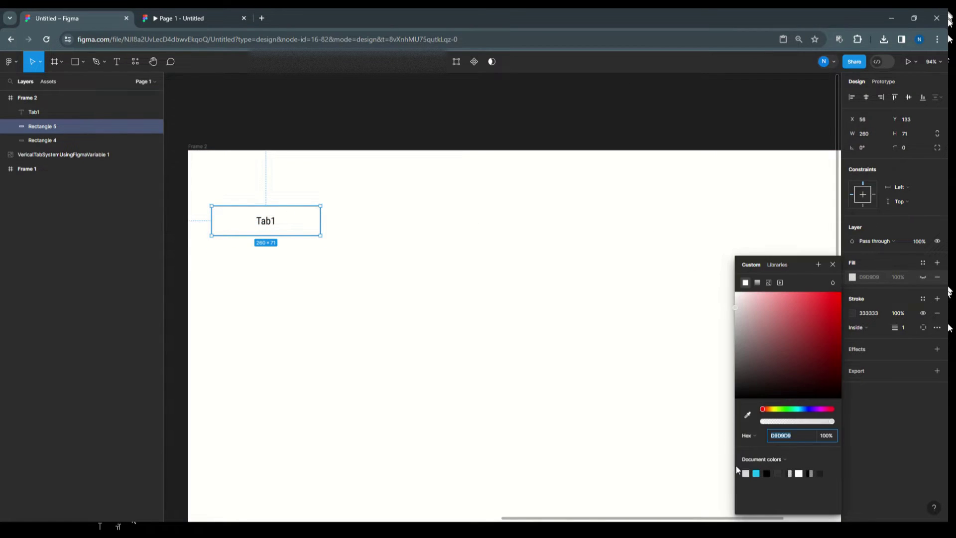
{"action": "left_click", "coordinate": [756, 473]}
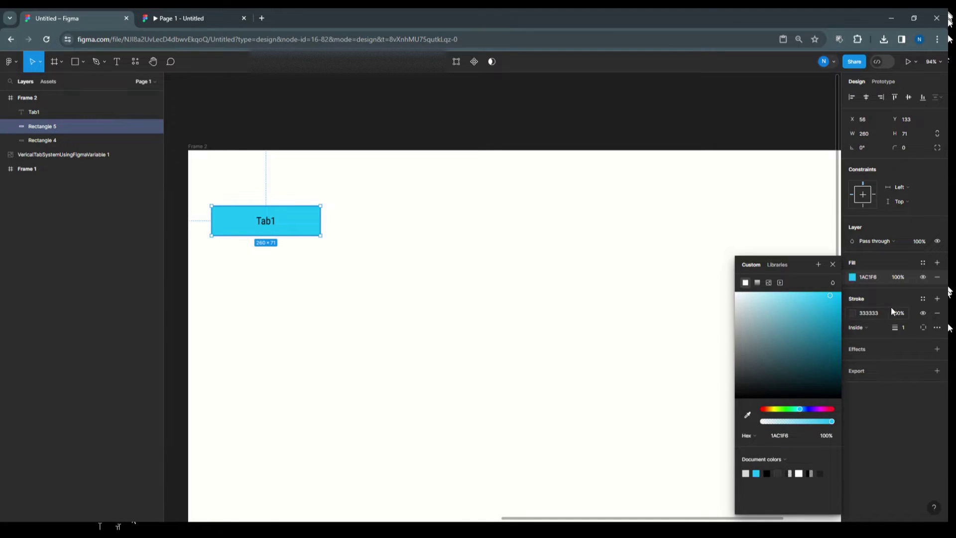
{"action": "left_click", "coordinate": [855, 313]}
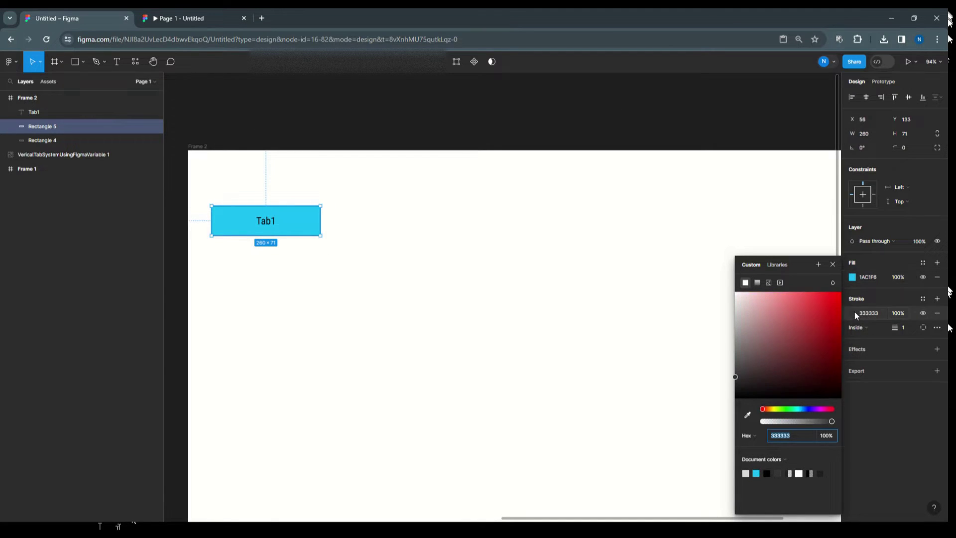
{"action": "left_click", "coordinate": [756, 473]}
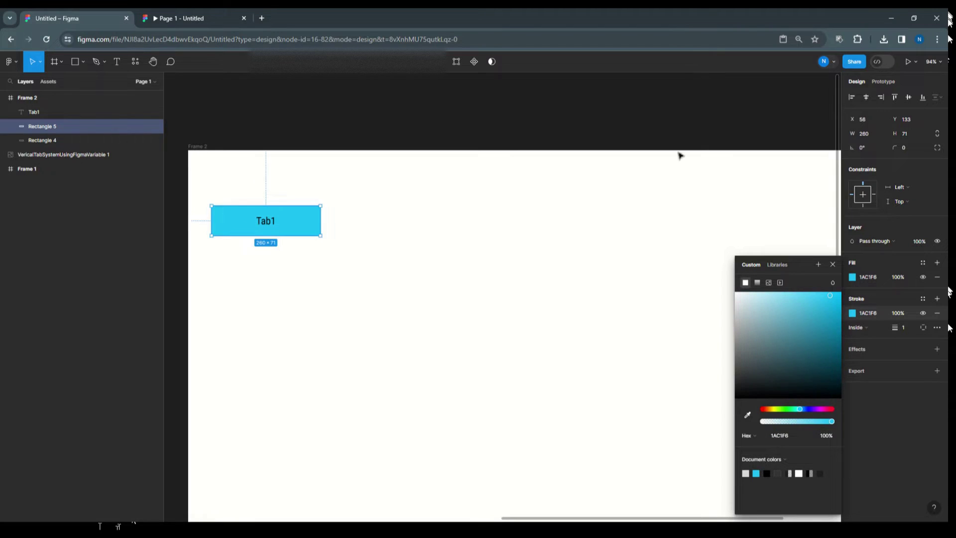
{"action": "left_click", "coordinate": [256, 122]}
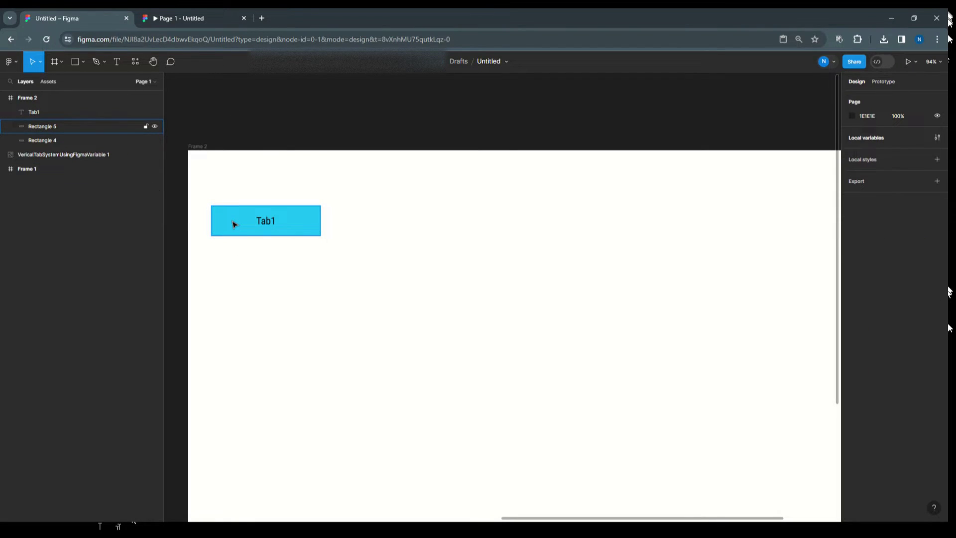
Step: Rename the blue rectangle's layer to "ActiveTab"
{"action": "double_click", "coordinate": [31, 121]}
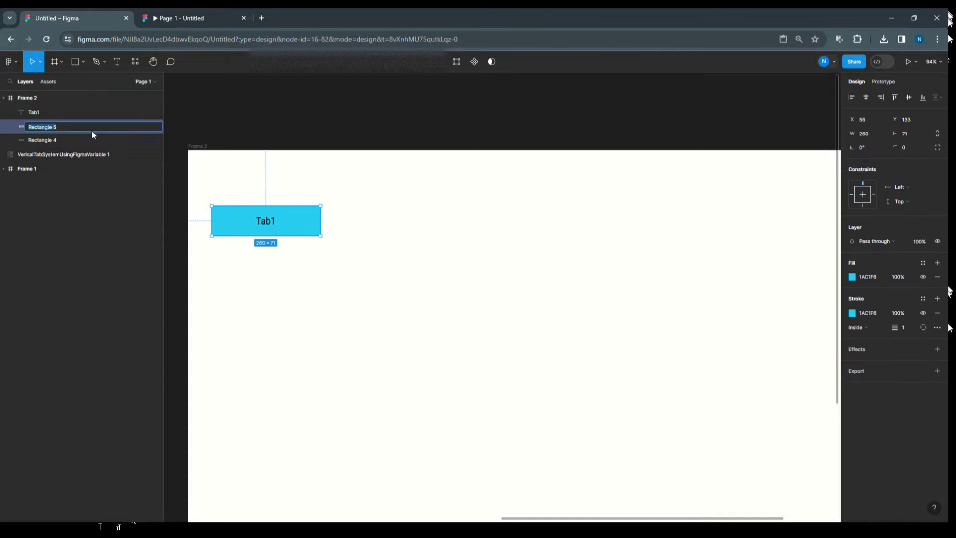
{"action": "type", "text": "ActiveTab"}
{"action": "left_click", "coordinate": [232, 115]}
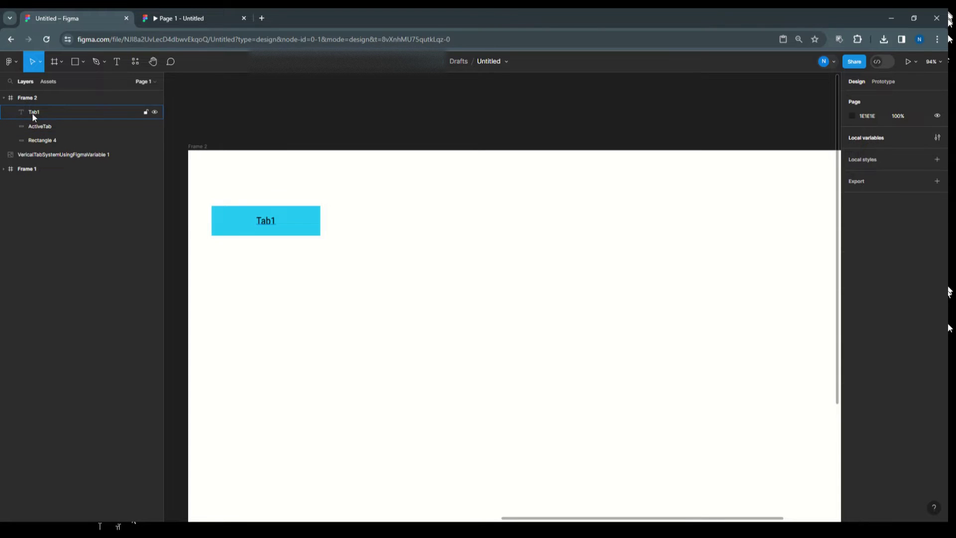
Step: Group the Tab1 text, ActiveTab and Rectangle 4 layers and name the group "Tab1"
{"action": "left_click", "coordinate": [35, 114]}
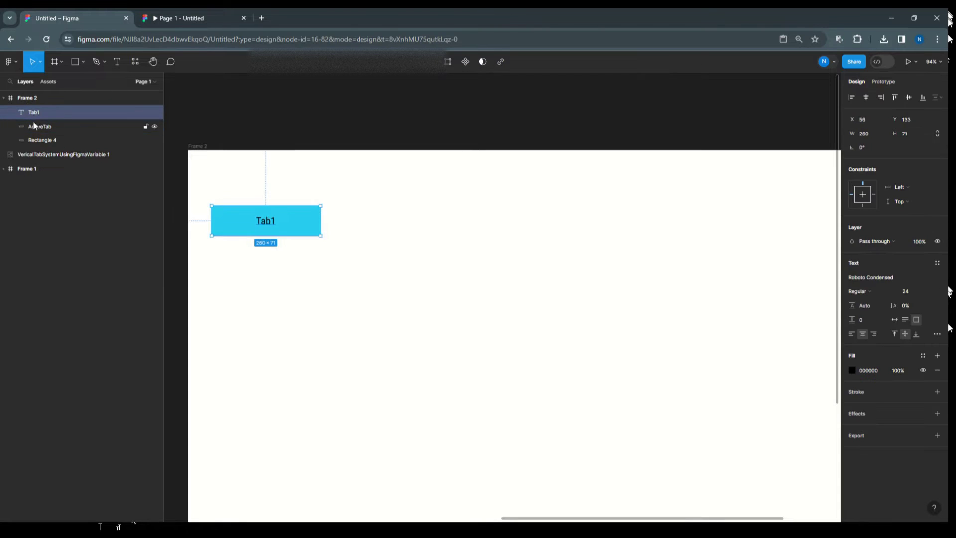
{"action": "left_click", "coordinate": [35, 127], "text": "shift"}
{"action": "left_click", "coordinate": [36, 141], "text": "shift"}
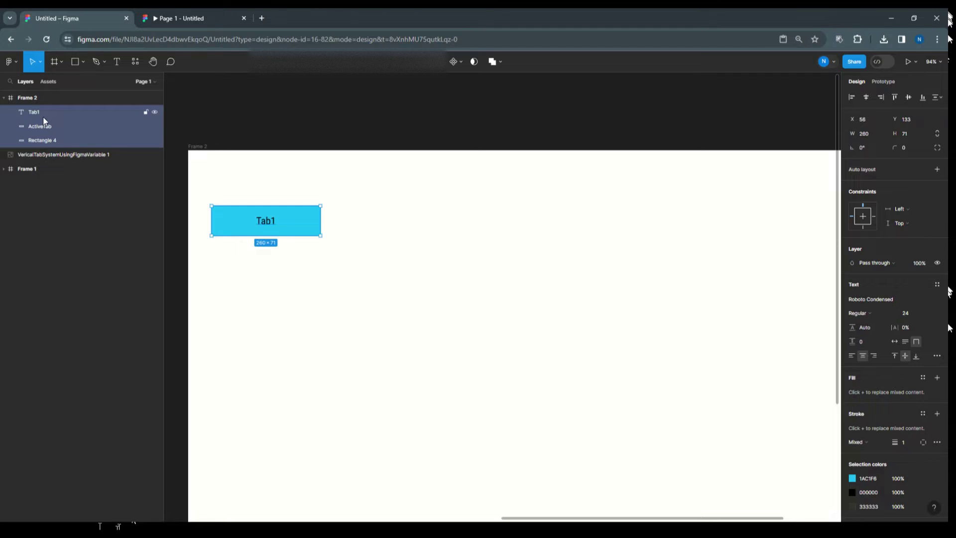
{"action": "key", "text": "ctrl+g"}
{"action": "double_click", "coordinate": [43, 114]}
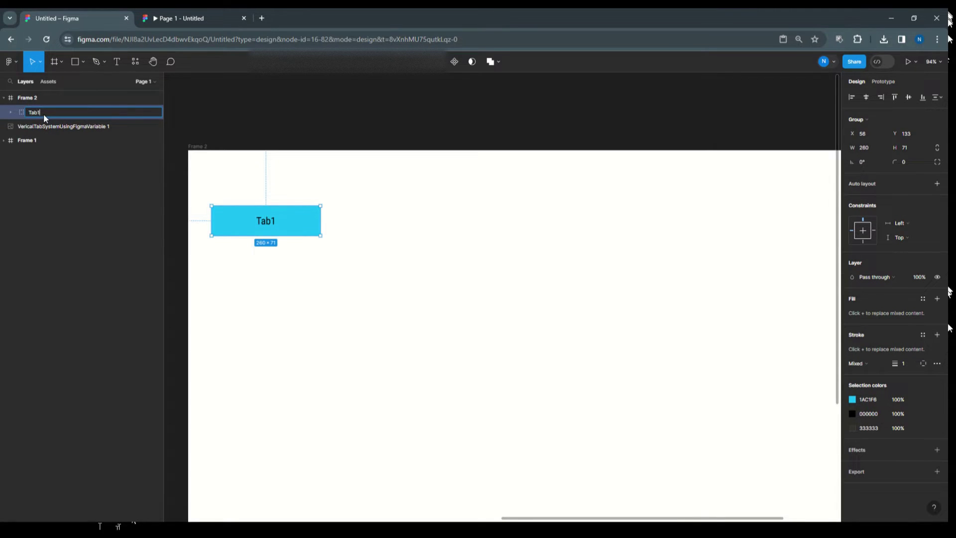
{"action": "left_click", "coordinate": [224, 124]}
Step: Duplicate the Tab1 group directly below the original with a 1 px gap and rename the copy "Tab2"
{"action": "left_click", "coordinate": [303, 222]}
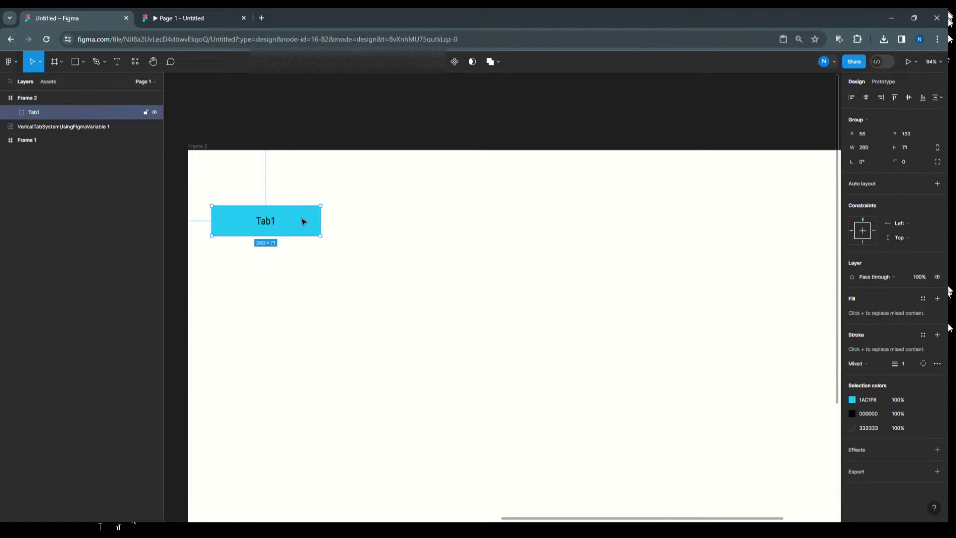
{"action": "left_click_drag", "start_coordinate": [301, 219], "coordinate": [299, 248]}
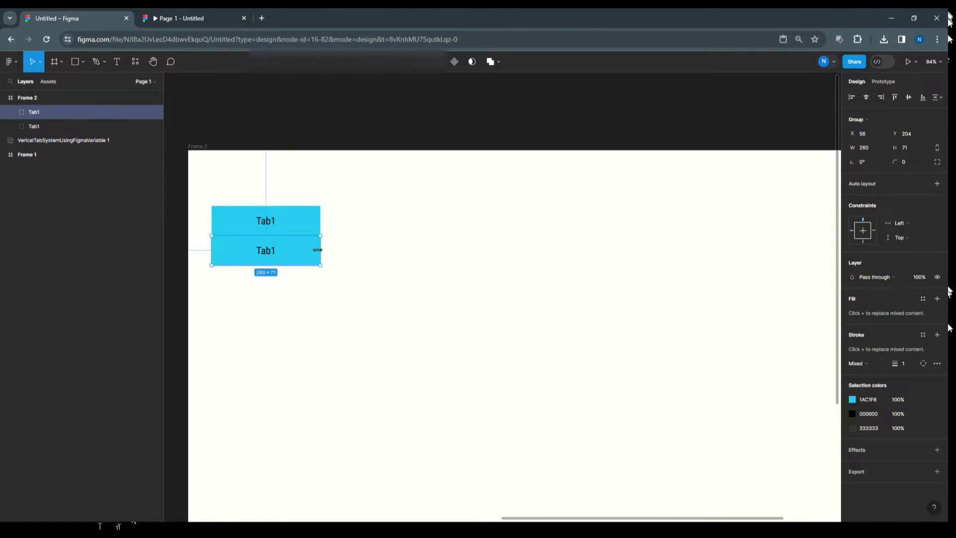
{"action": "key", "text": "Down"}
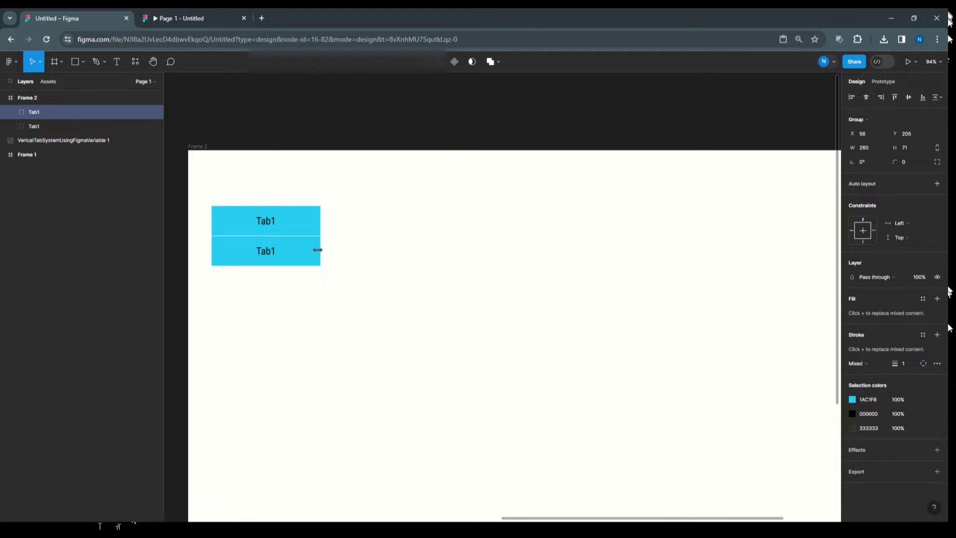
{"action": "double_click", "coordinate": [34, 112]}
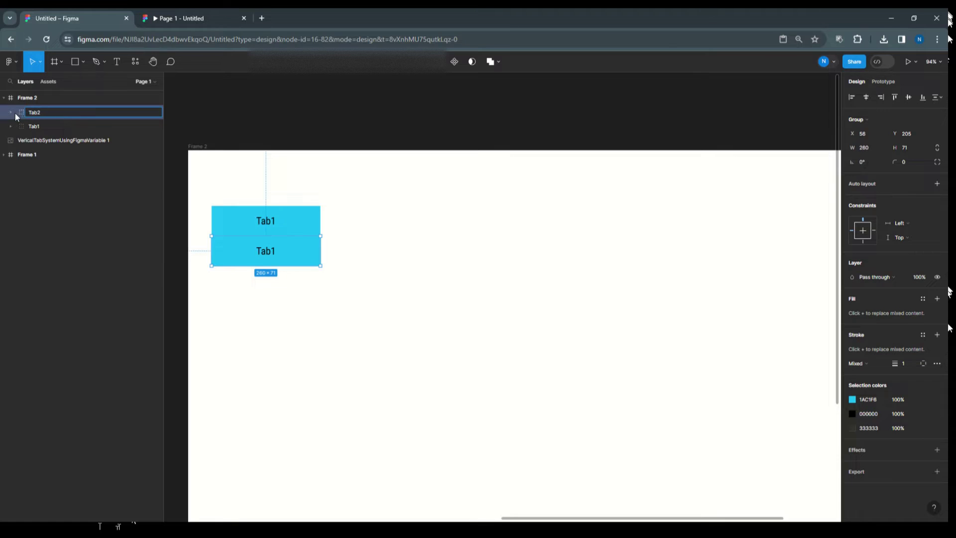
Step: Change the text label inside the Tab2 group to "Tab2"
{"action": "left_click", "coordinate": [11, 112]}
{"action": "left_click", "coordinate": [42, 128]}
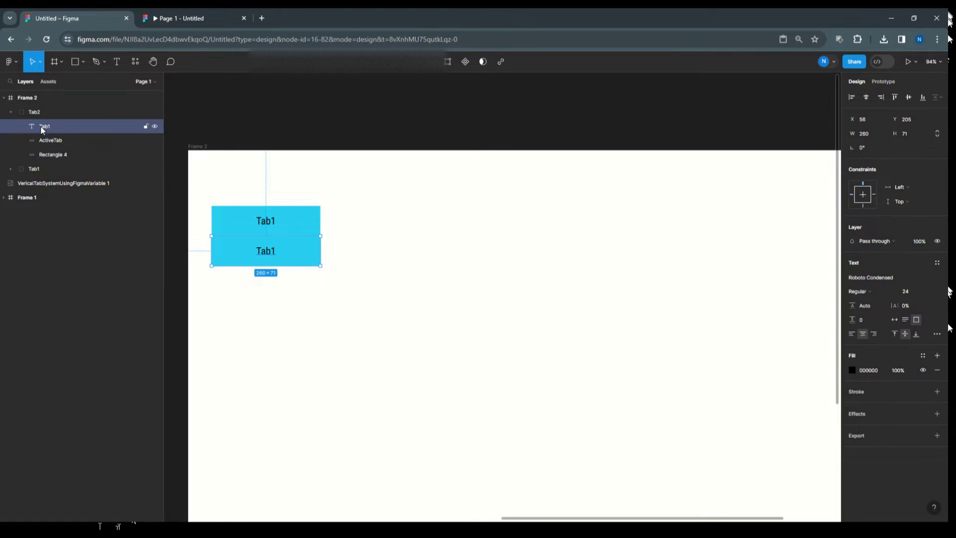
{"action": "double_click", "coordinate": [263, 251]}
{"action": "left_click", "coordinate": [275, 251]}
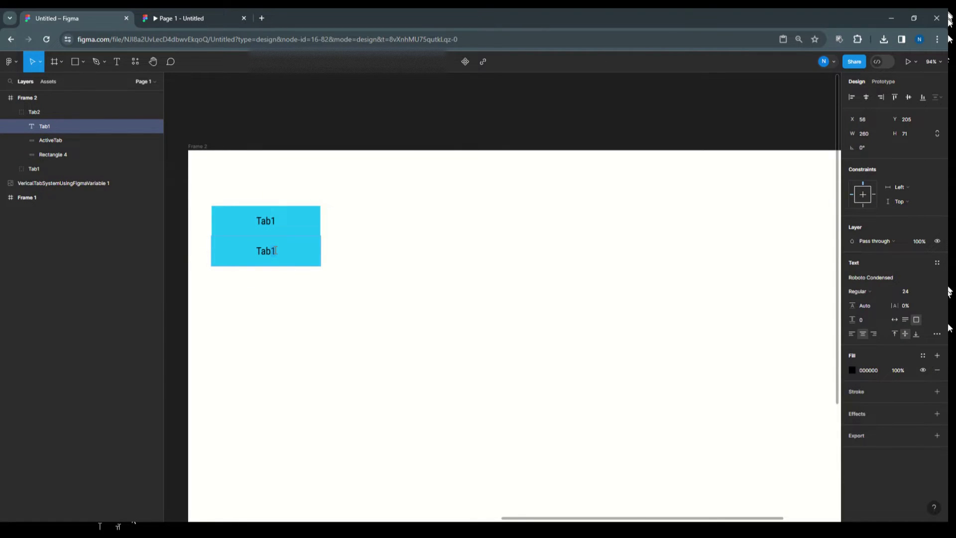
{"action": "key", "text": "BackSpace"}
{"action": "type", "text": "2"}
{"action": "key", "text": "Escape"}
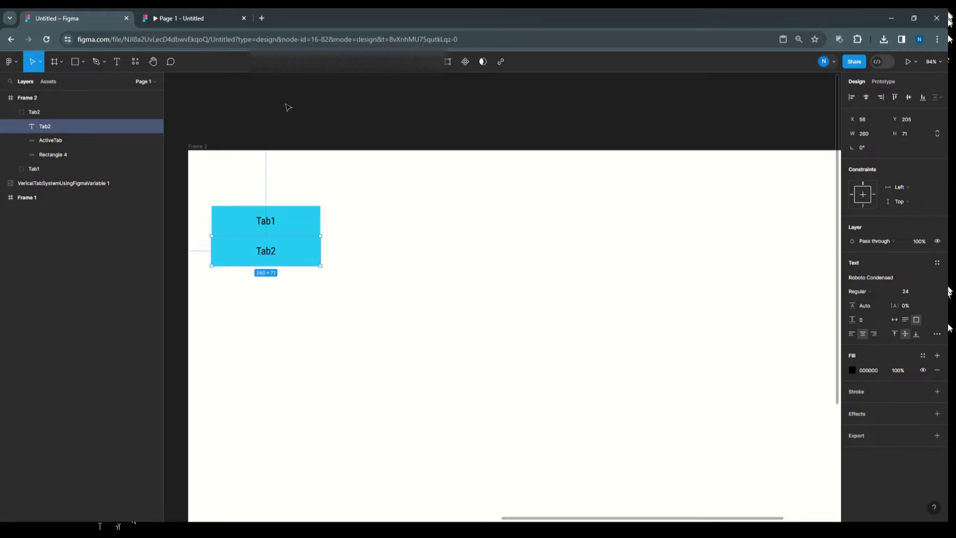
Step: Duplicate the Tab2 group directly below itself with the same 1 px gap and select the new copy
{"action": "left_click", "coordinate": [275, 253]}
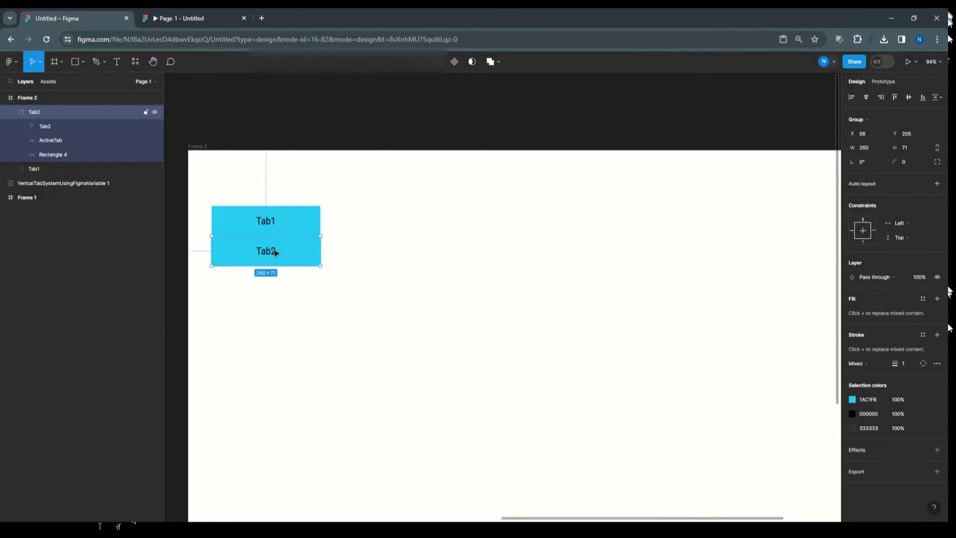
{"action": "left_click_drag", "start_coordinate": [276, 253], "coordinate": [274, 280]}
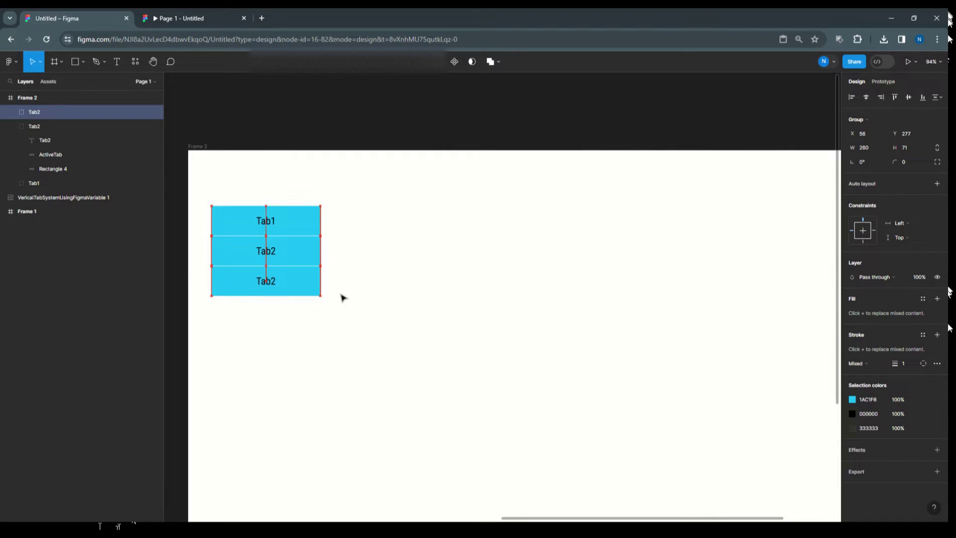
{"action": "left_click", "coordinate": [342, 297]}
{"action": "left_click", "coordinate": [293, 273]}
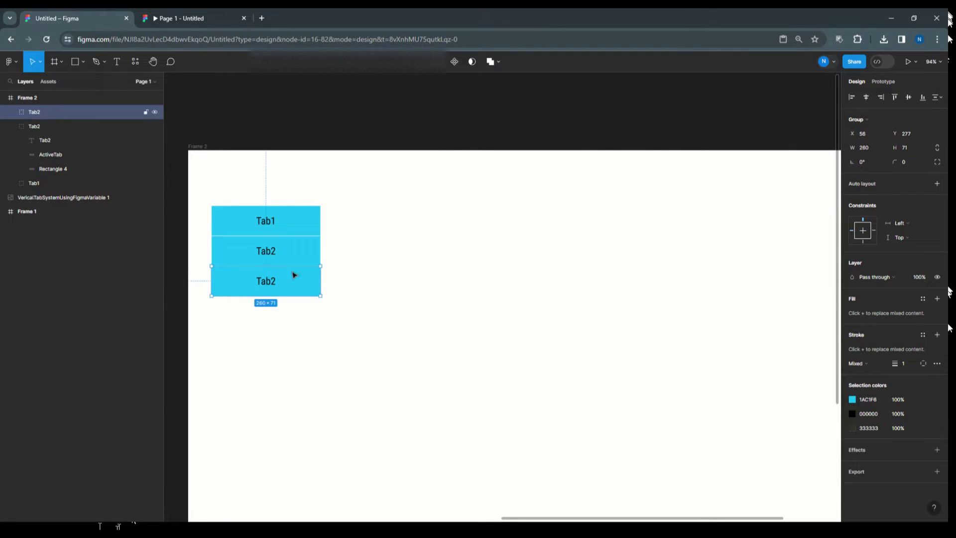
Step: Rename the new bottom copy of the tab group "Tab3" and change its text label to "Tab3"
{"action": "double_click", "coordinate": [52, 113]}
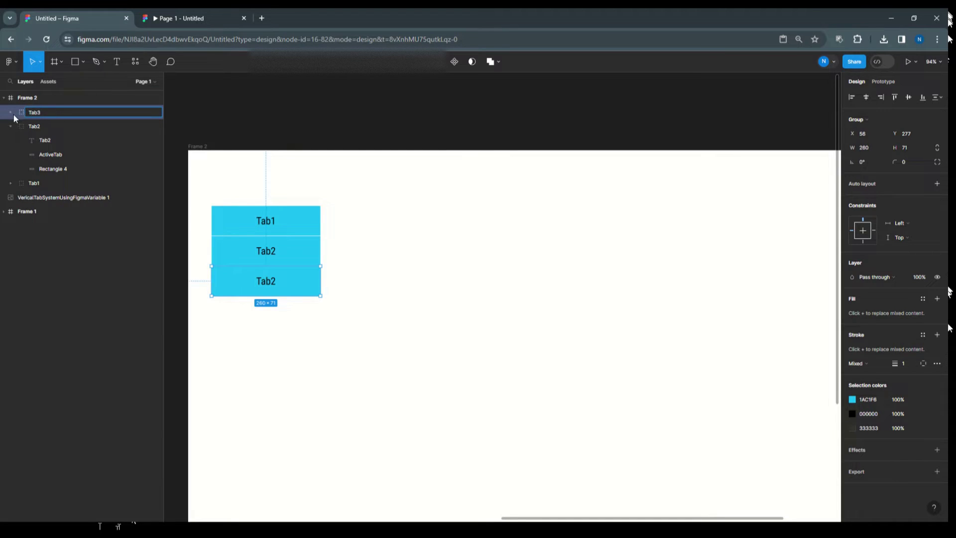
{"action": "left_click", "coordinate": [11, 113]}
{"action": "left_click", "coordinate": [48, 125]}
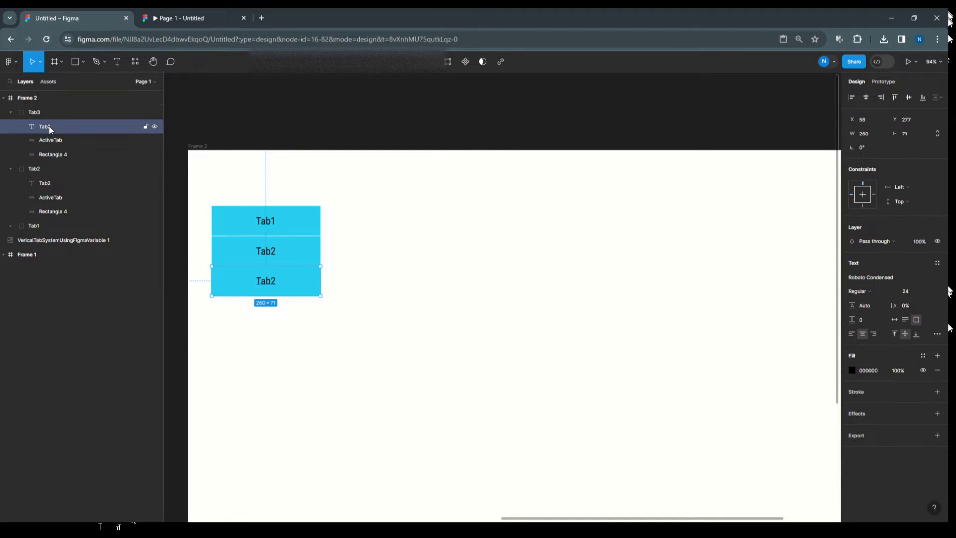
{"action": "double_click", "coordinate": [266, 283]}
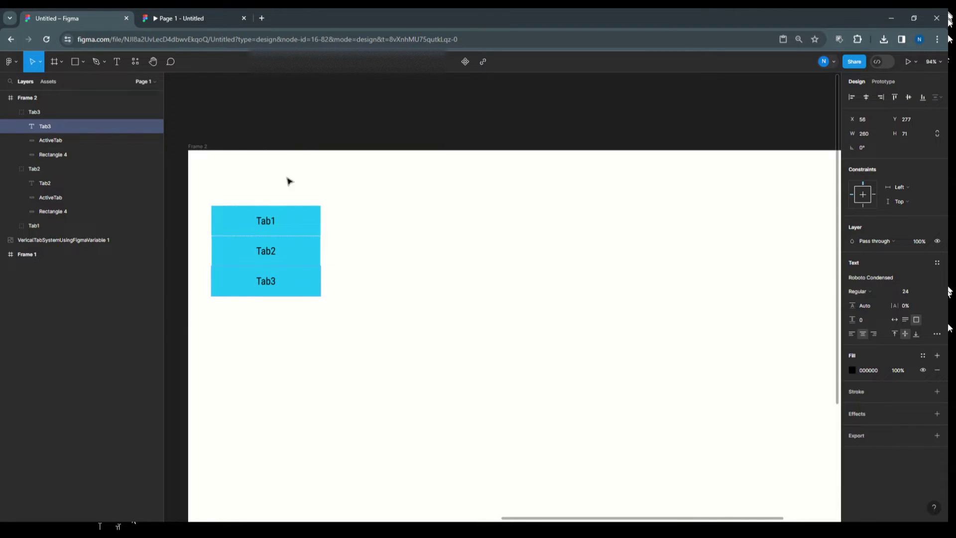
{"action": "key", "text": "Escape"}
{"action": "left_click", "coordinate": [305, 125]}
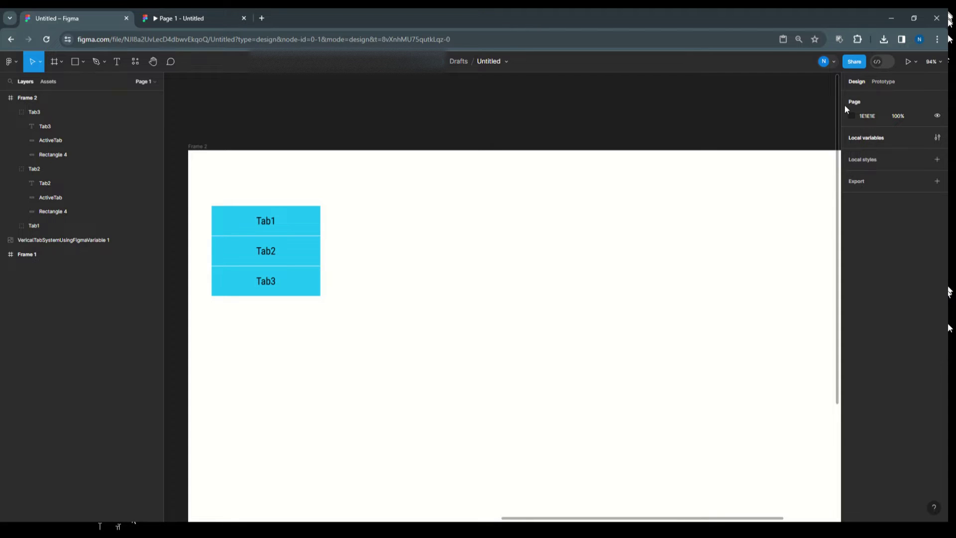
Step: Collapse the Tab2 and Tab3 groups and draw a rectangle about 888 × 215 px beside the tab stack, matching its full height
{"action": "left_click", "coordinate": [12, 169]}
{"action": "left_click", "coordinate": [11, 112]}
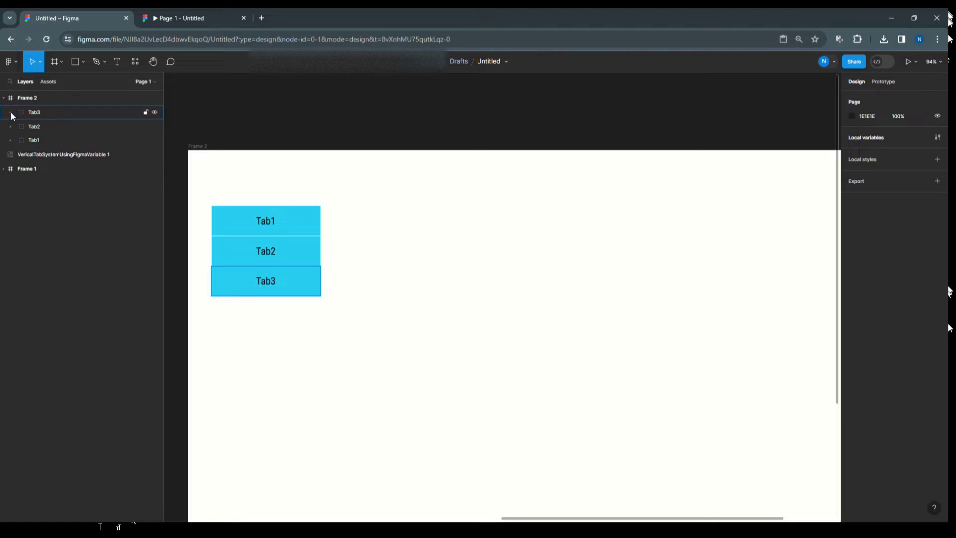
{"action": "left_click", "coordinate": [82, 61]}
{"action": "left_click", "coordinate": [78, 89]}
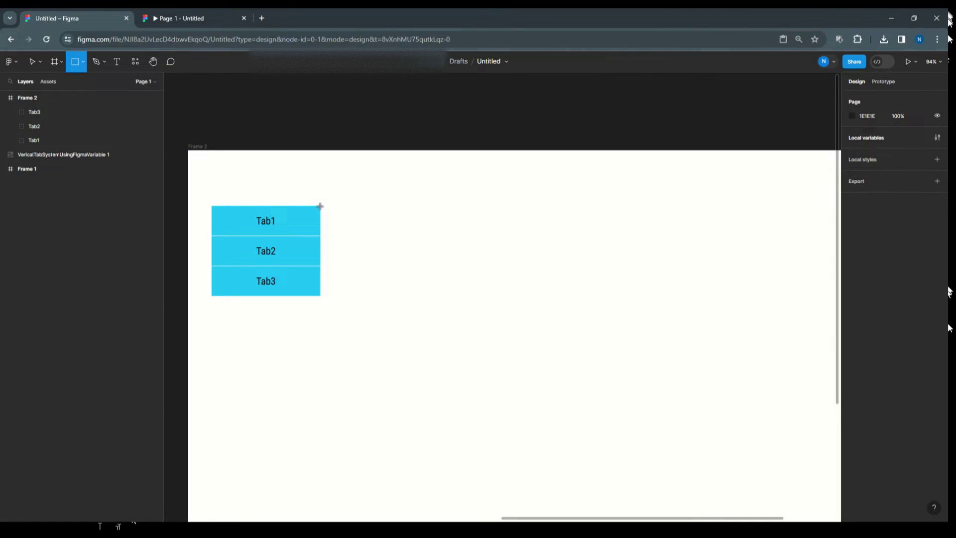
{"action": "mouse_move", "coordinate": [321, 205]}
{"action": "left_mouse_down"}
{"action": "mouse_move", "coordinate": [324, 241]}
{"action": "mouse_move", "coordinate": [431, 315]}
{"action": "mouse_move", "coordinate": [437, 298]}
{"action": "mouse_move", "coordinate": [694, 299]}
{"action": "left_mouse_up"}
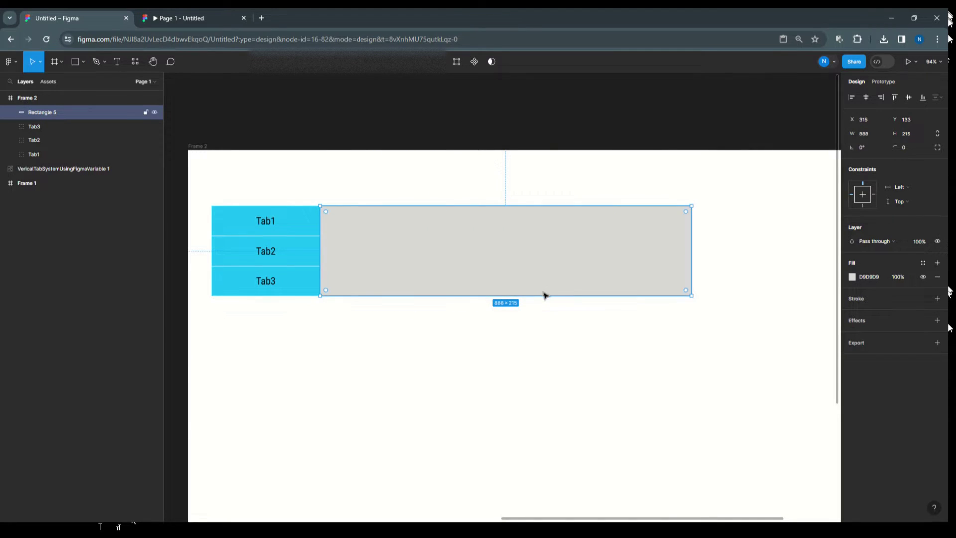
{"action": "mouse_move", "coordinate": [541, 301]}
{"action": "left_mouse_down"}
{"action": "mouse_move", "coordinate": [541, 474]}
{"action": "mouse_move", "coordinate": [540, 298]}
{"action": "left_mouse_up"}
{"action": "left_click", "coordinate": [362, 134]}
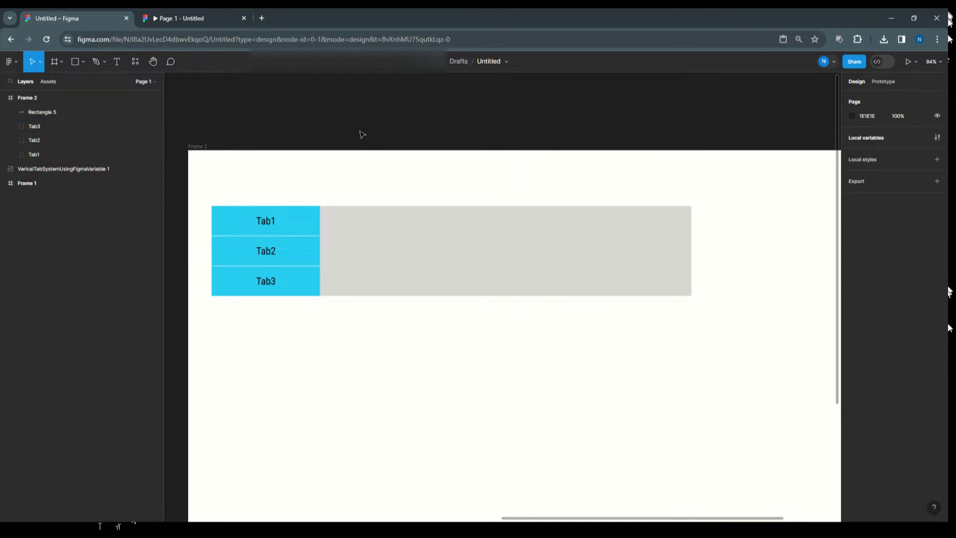
Step: Give the content rectangle a stroke in the tabs' blue 1AC1F6 and hide its grey fill
{"action": "left_click", "coordinate": [380, 258]}
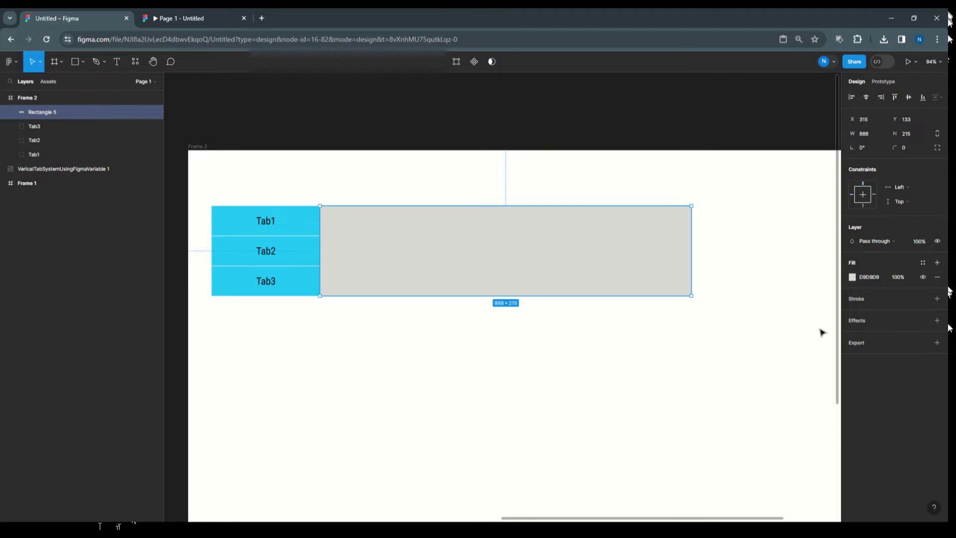
{"action": "left_click", "coordinate": [866, 298]}
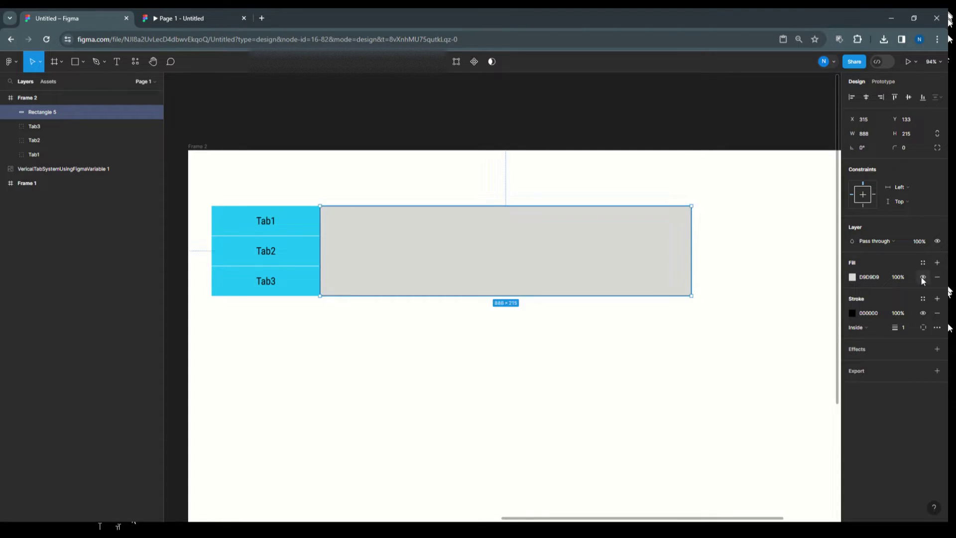
{"action": "left_click", "coordinate": [923, 277]}
{"action": "left_click", "coordinate": [852, 313]}
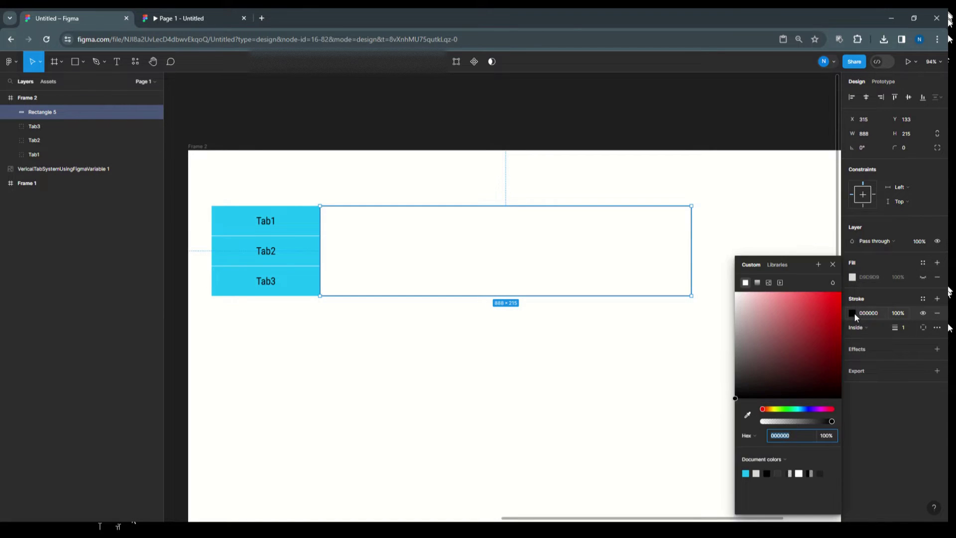
{"action": "left_click", "coordinate": [747, 474]}
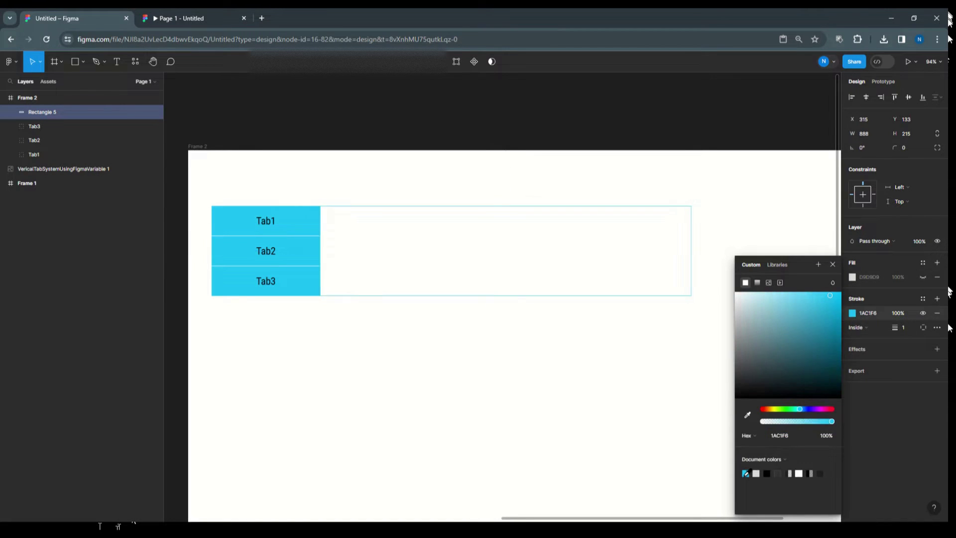
{"action": "left_click", "coordinate": [448, 355]}
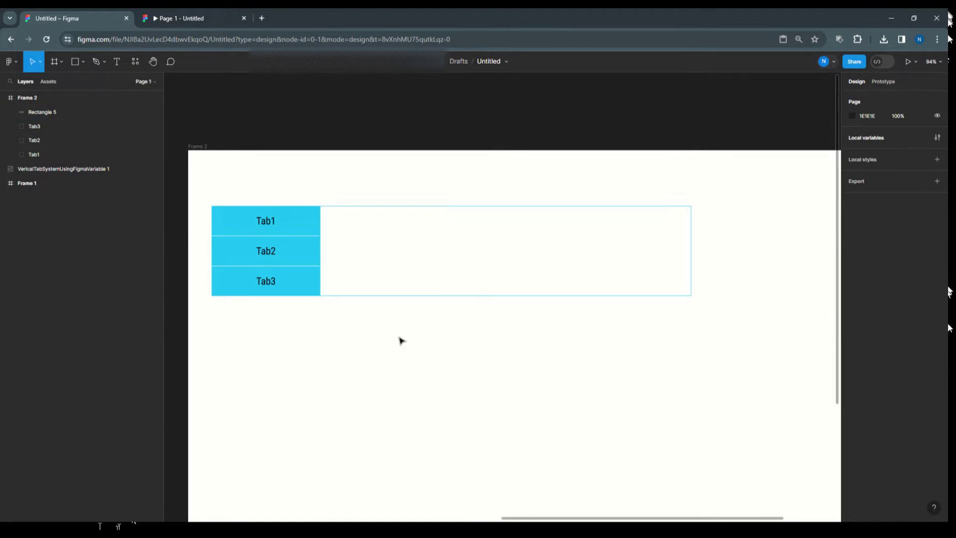
Step: Set individual corner radii on the content rectangle, with 2 for its top-right corner
{"action": "left_click", "coordinate": [379, 206]}
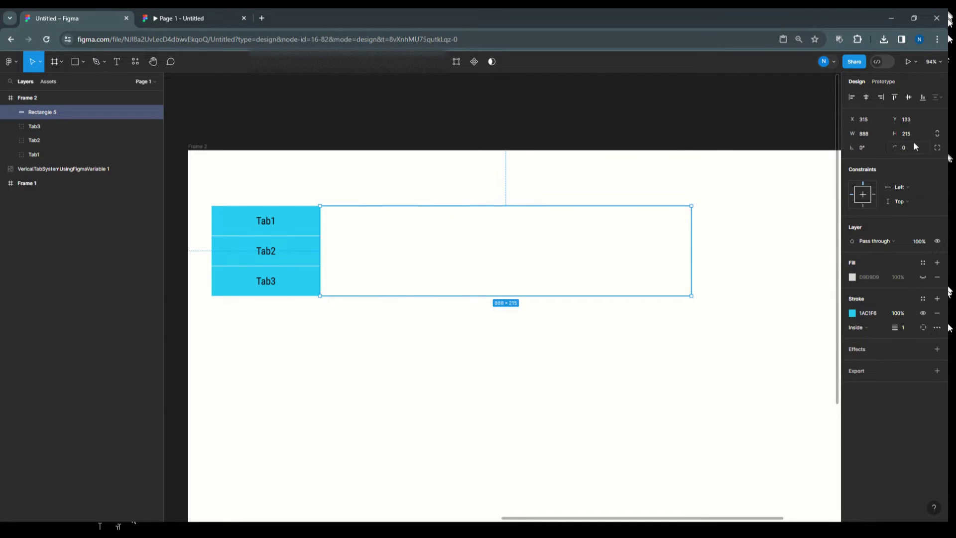
{"action": "left_click", "coordinate": [938, 148]}
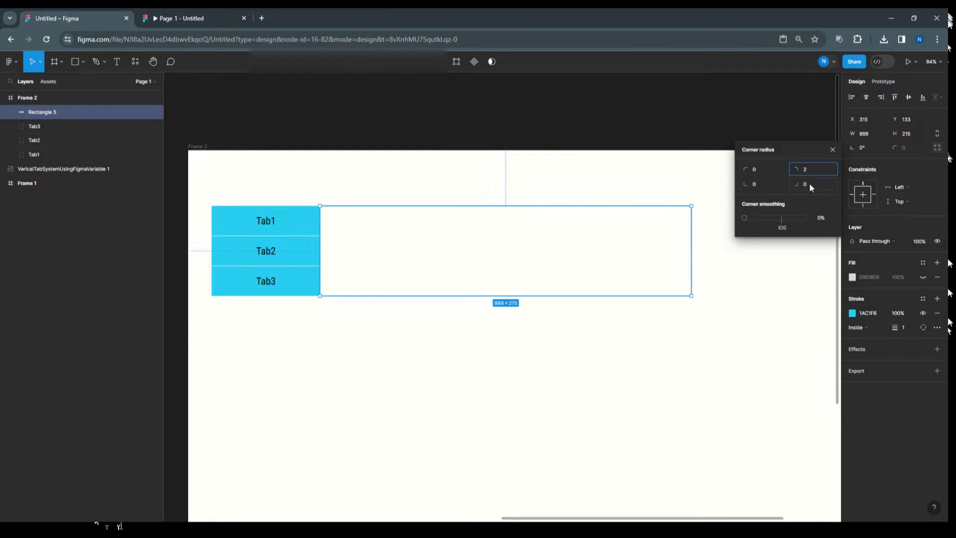
{"action": "left_click", "coordinate": [741, 116]}
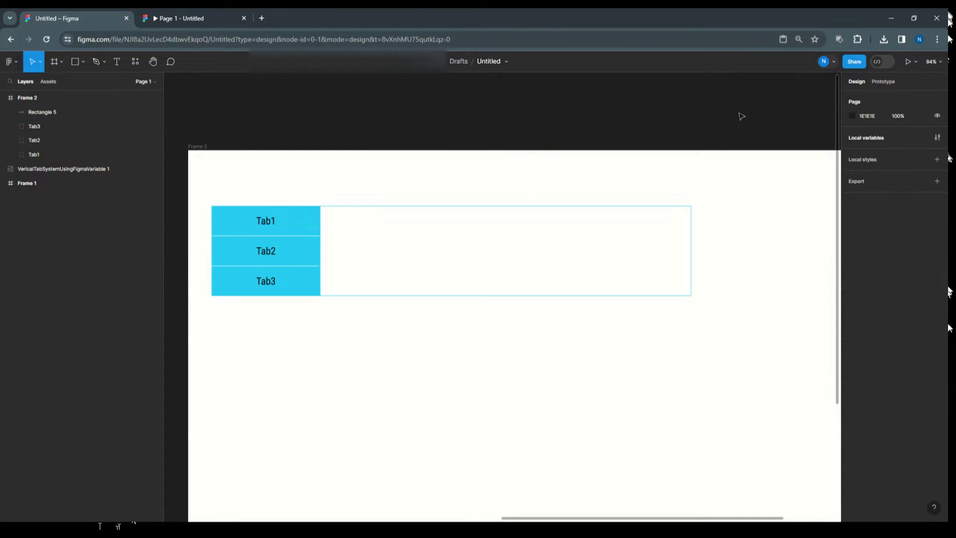
{"action": "left_click", "coordinate": [510, 296]}
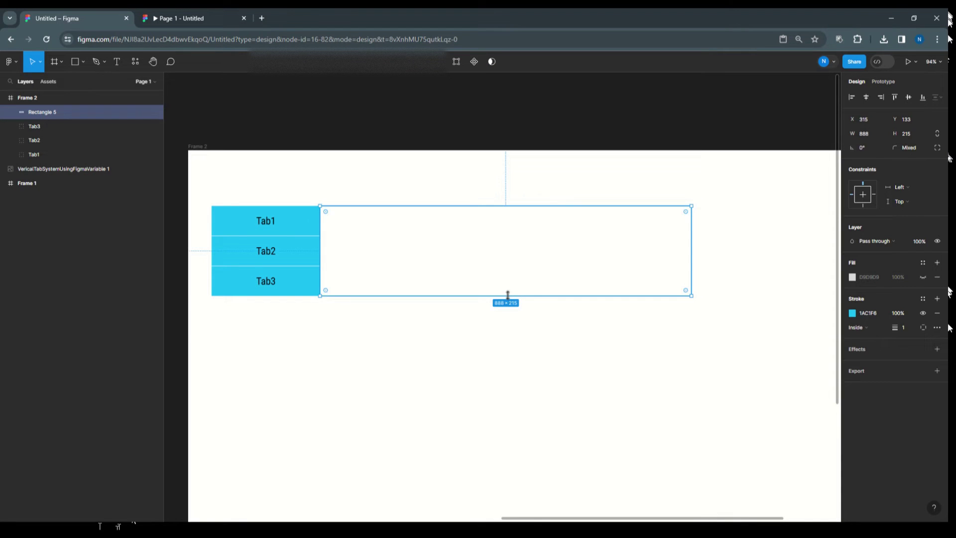
{"action": "left_click", "coordinate": [337, 143]}
{"action": "scroll", "coordinate": [312, 185], "scroll_direction": "up", "scroll_amount": 3}
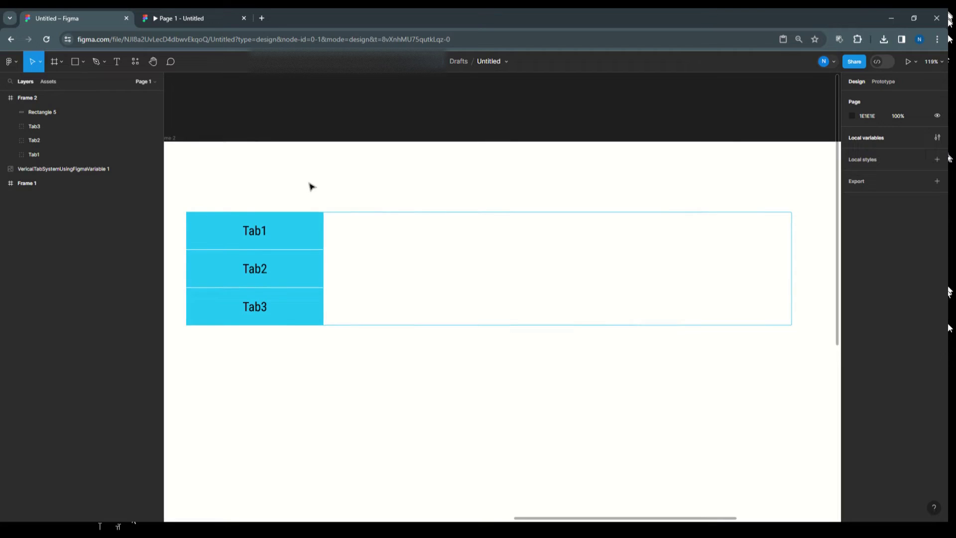
Step: Add the text "Tab 1 Header" at the top of the content rectangle, widen its box to about 873 px and left-align it
{"action": "left_click", "coordinate": [450, 218]}
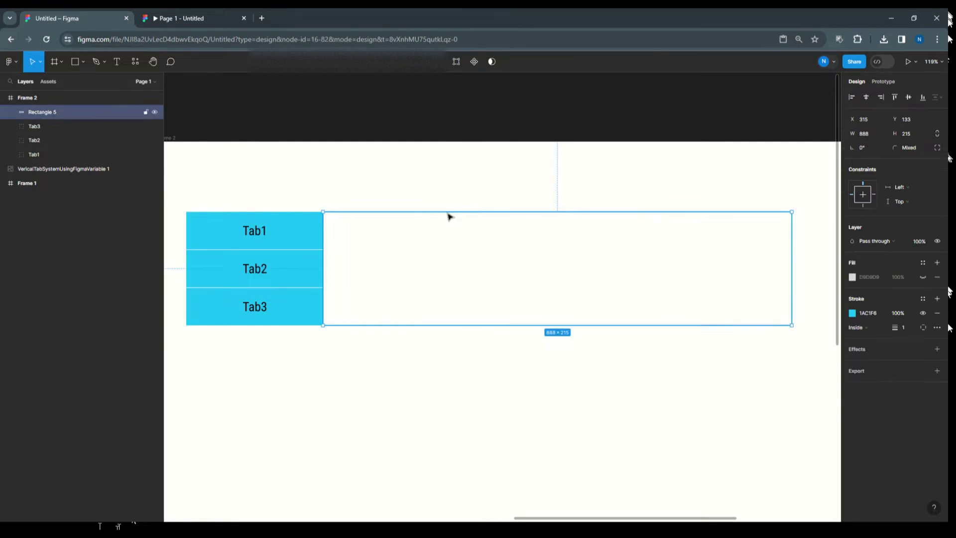
{"action": "left_click", "coordinate": [116, 61]}
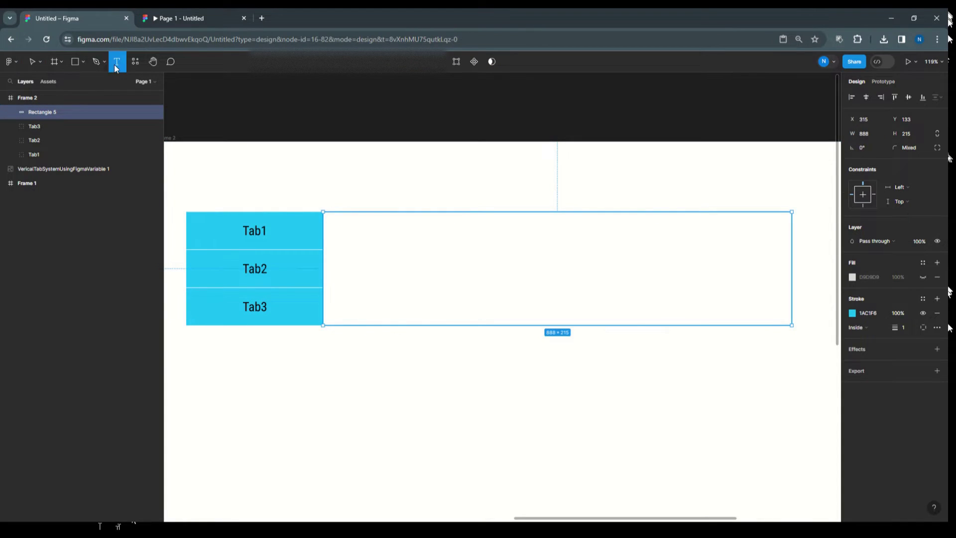
{"action": "left_click", "coordinate": [338, 223]}
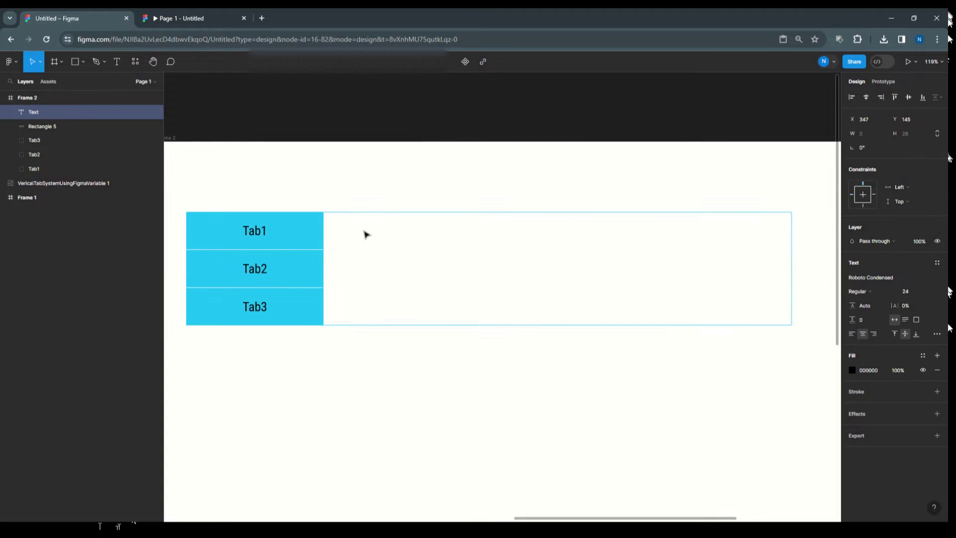
{"action": "type", "text": "Tab 1 Header"}
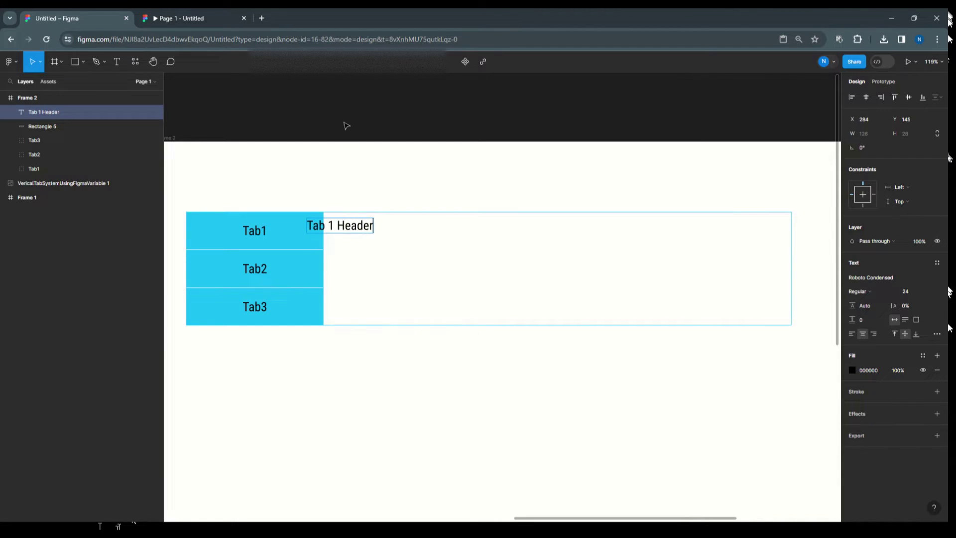
{"action": "key", "text": "Escape"}
{"action": "left_click_drag", "start_coordinate": [338, 232], "coordinate": [789, 237]}
{"action": "left_click", "coordinate": [853, 334]}
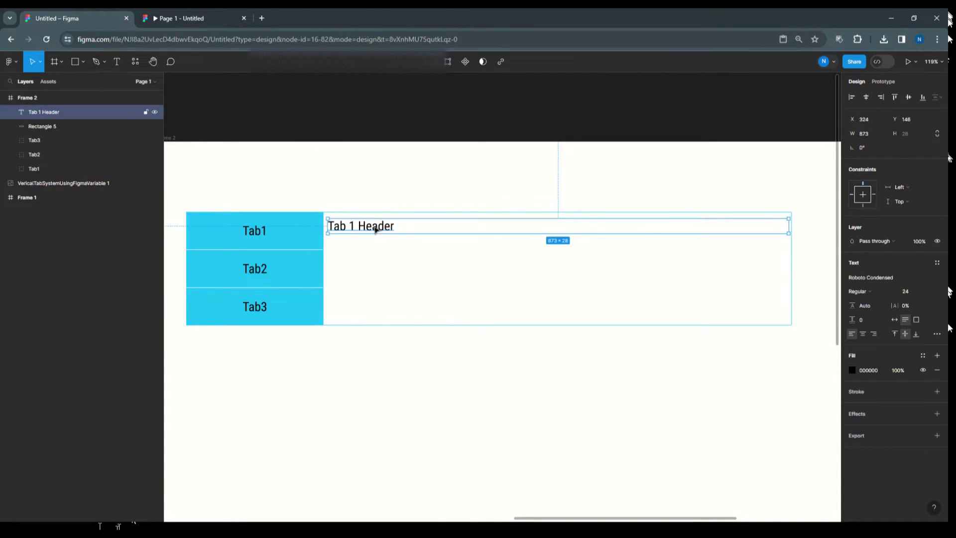
Step: Duplicate the header text just below itself and change the copy to "Tab 1 Content here..."
{"action": "left_click_drag", "start_coordinate": [376, 228], "coordinate": [374, 249]}
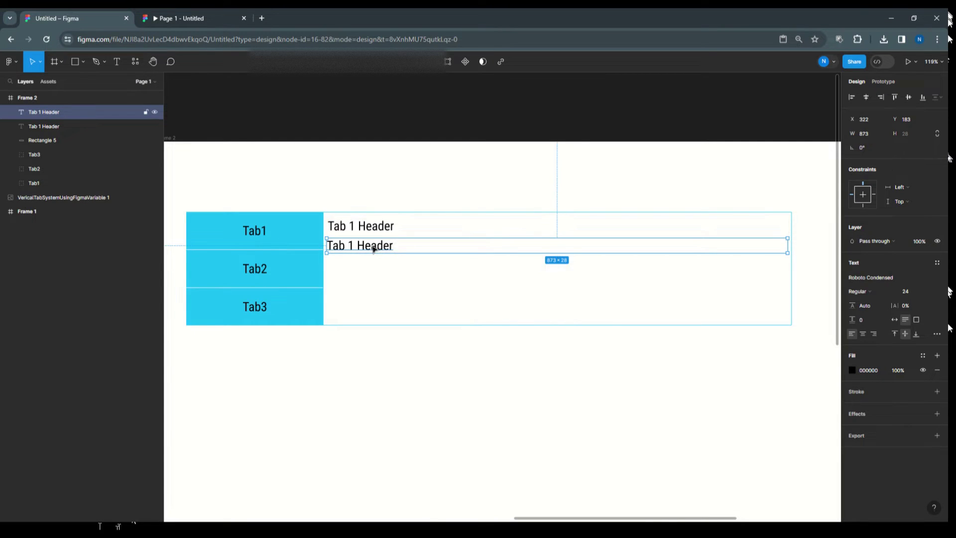
{"action": "key", "text": "Down"}
{"action": "double_click", "coordinate": [374, 247]}
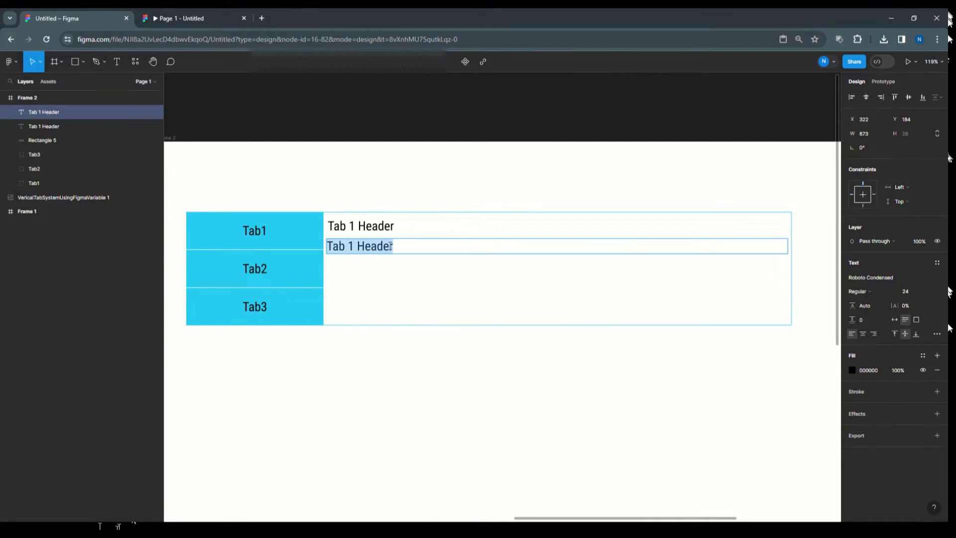
{"action": "left_click_drag", "start_coordinate": [393, 246], "coordinate": [360, 246]}
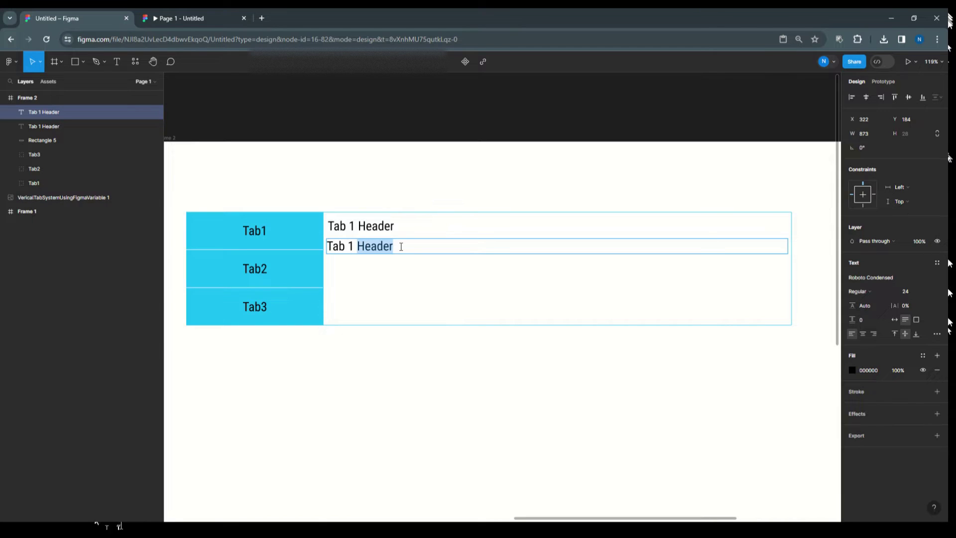
{"action": "type", "text": "Content "}
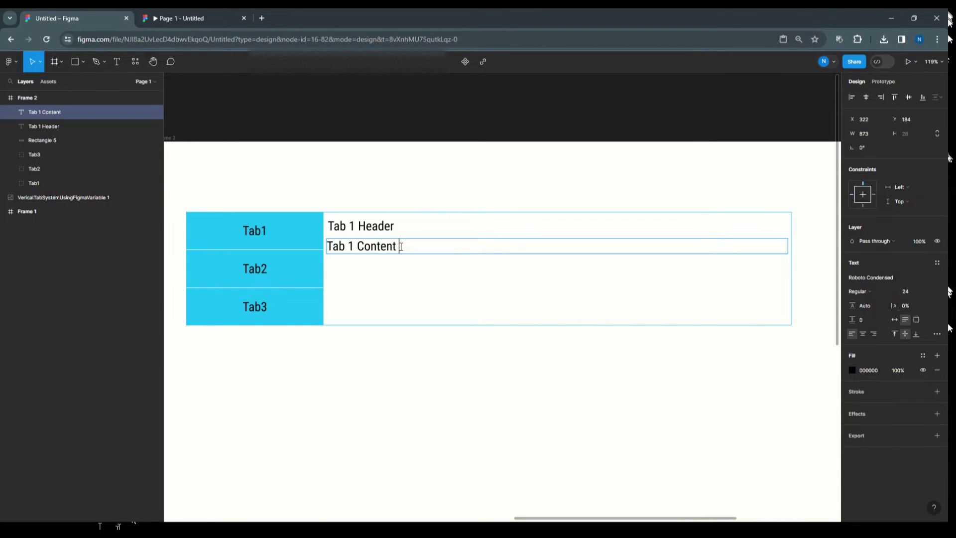
{"action": "type", "text": "here..."}
{"action": "key", "text": "Escape"}
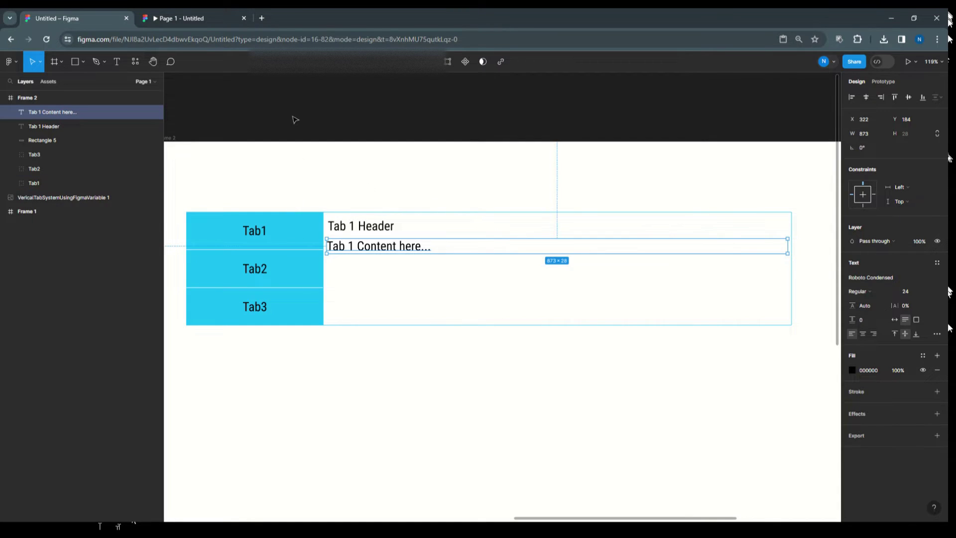
{"action": "left_click", "coordinate": [385, 135]}
Step: Set the font size of the "Tab 1 Content here..." text to 20
{"action": "left_click", "coordinate": [362, 230]}
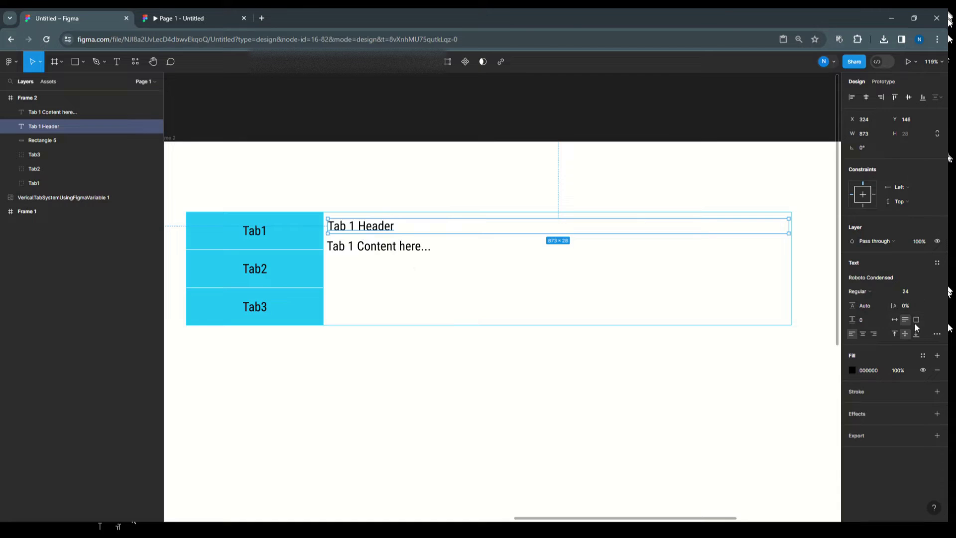
{"action": "left_click", "coordinate": [402, 248]}
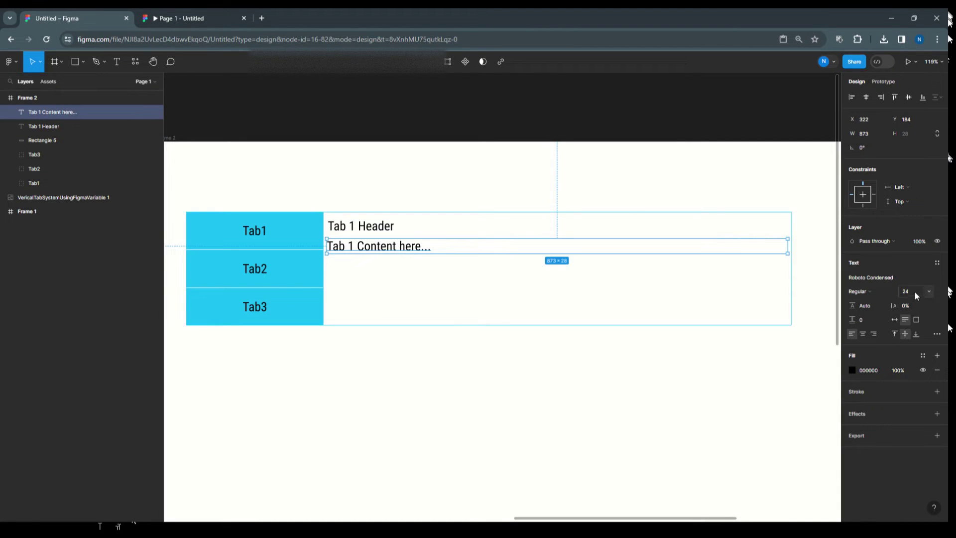
{"action": "left_click", "coordinate": [929, 292]}
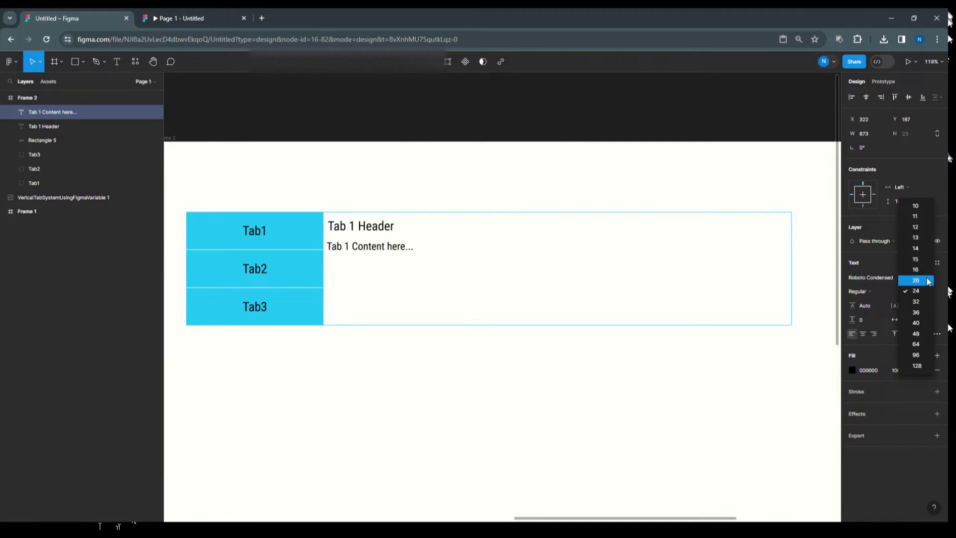
{"action": "left_click", "coordinate": [929, 280]}
{"action": "left_click", "coordinate": [390, 120]}
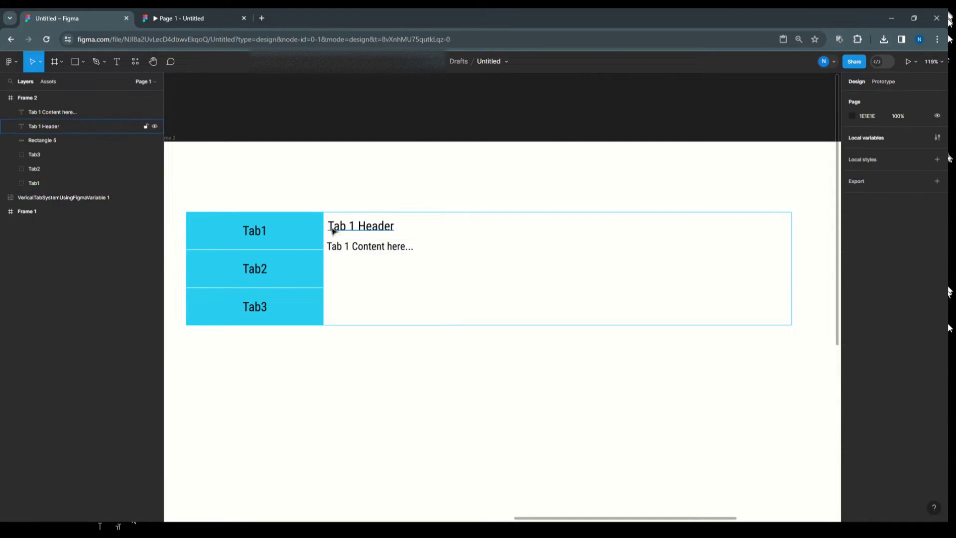
Step: Nudge the "Tab 1 Content here..." text 4 px to the right and narrow its box to about 857 px
{"action": "left_click", "coordinate": [356, 247]}
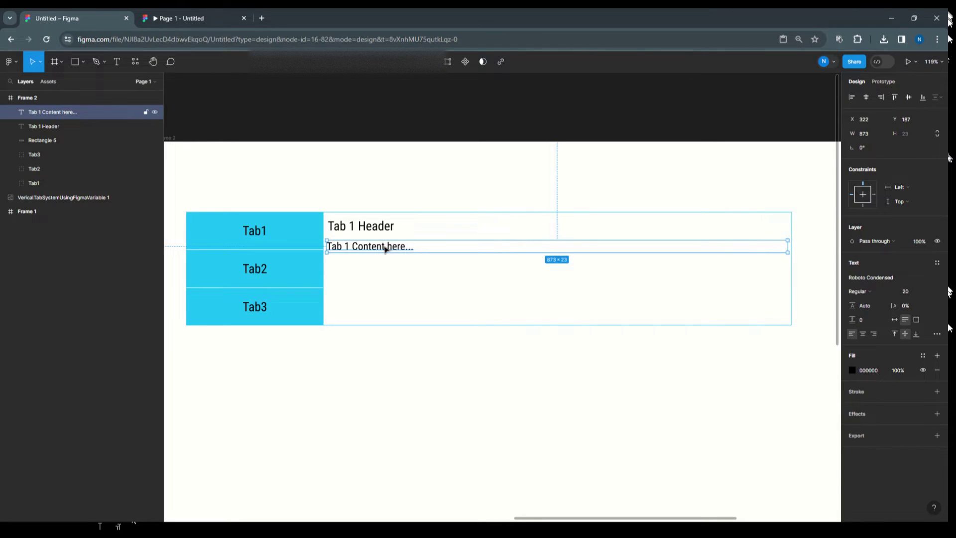
{"action": "key", "text": "Right"}
{"action": "key", "text": "Right"}
{"action": "key", "text": "Right"}
{"action": "key", "text": "Right"}
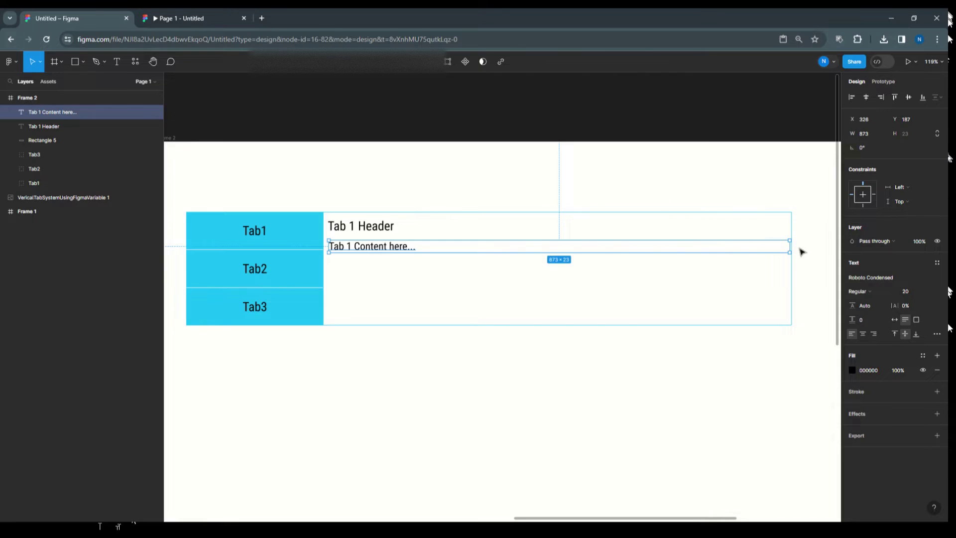
{"action": "left_click_drag", "start_coordinate": [790, 244], "coordinate": [786, 245]}
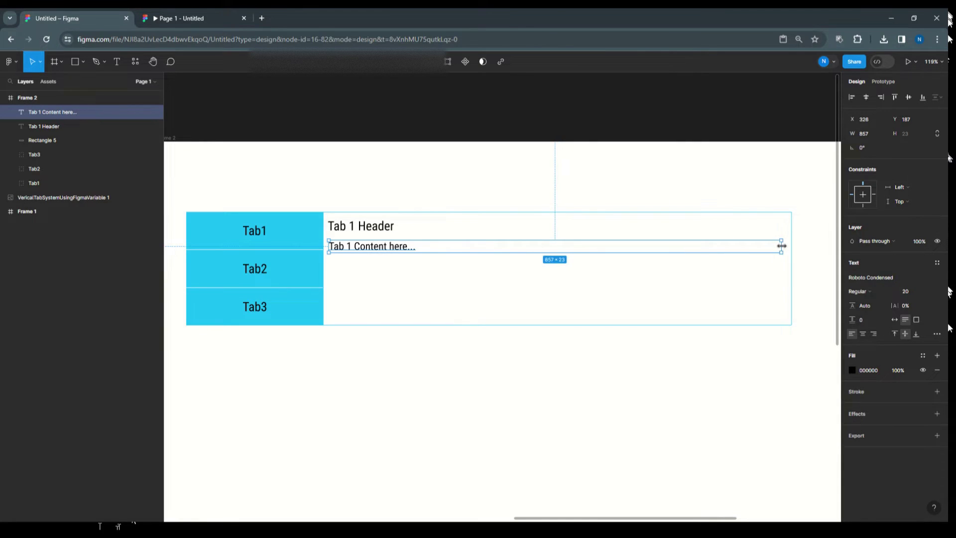
Step: Group Rectangle 5 with the "Tab 1 Header" and "Tab 1 Content here..." texts and name the group Tab1Content
{"action": "left_click", "coordinate": [607, 113]}
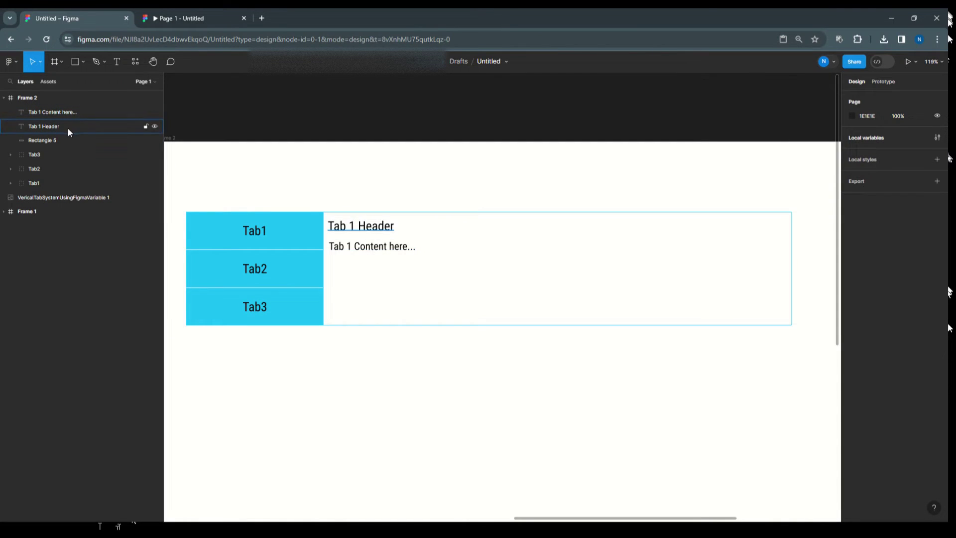
{"action": "left_click", "coordinate": [56, 141]}
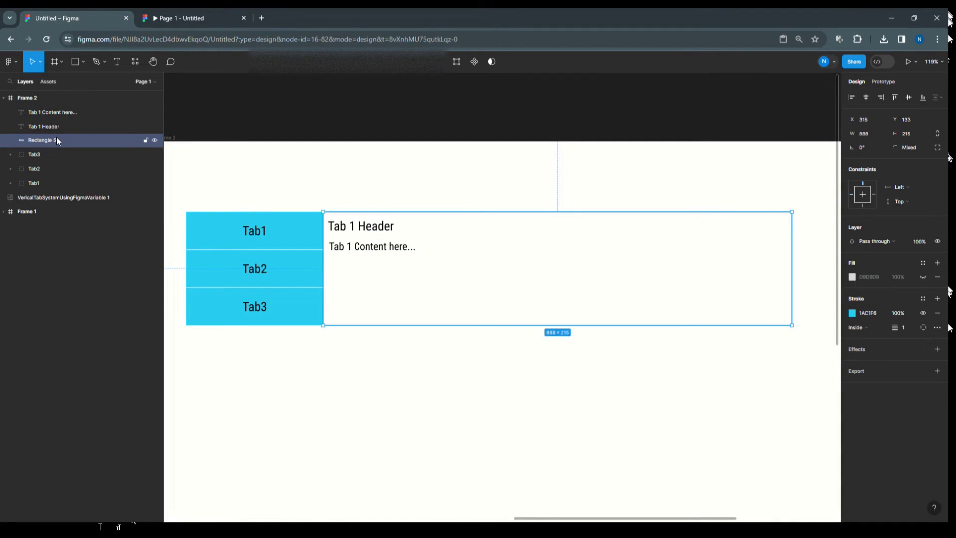
{"action": "left_click", "coordinate": [53, 125]}
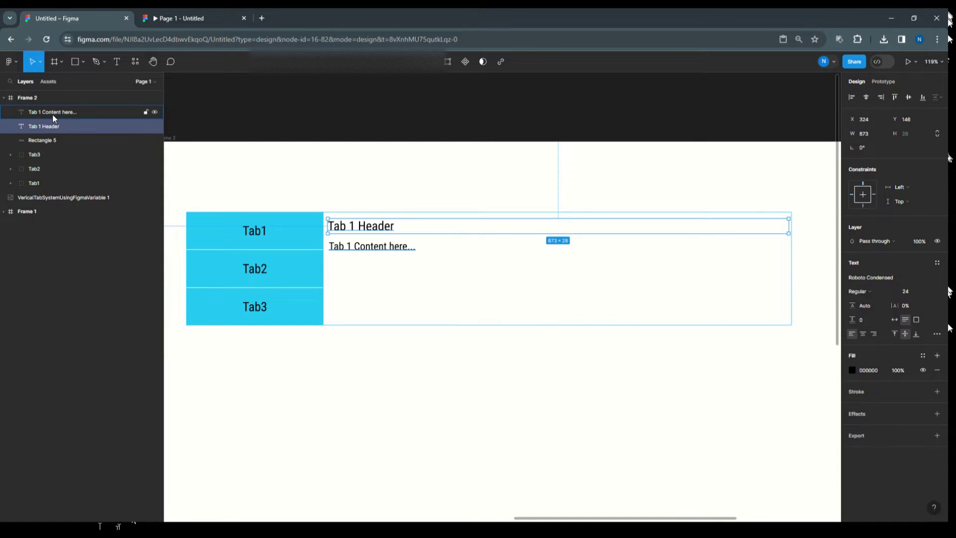
{"action": "left_click", "coordinate": [53, 113], "text": "shift"}
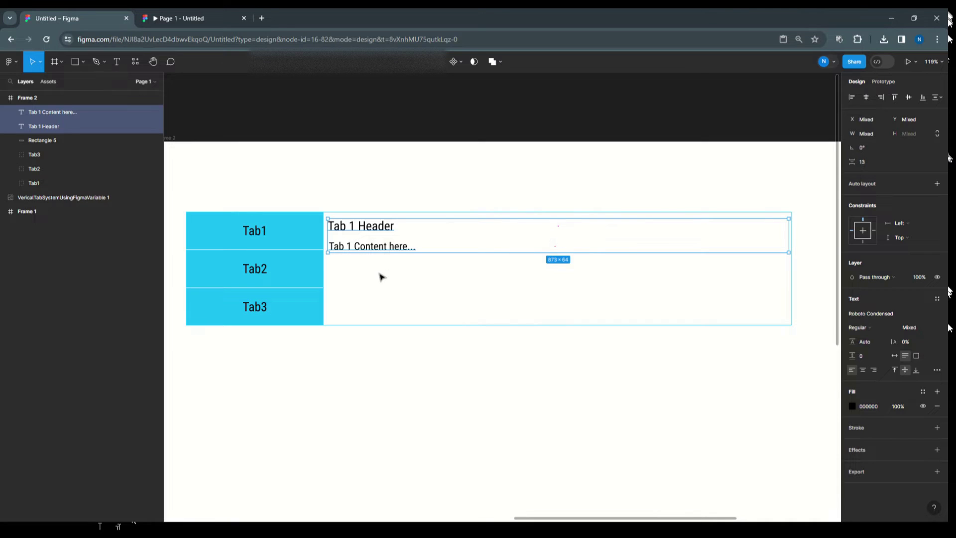
{"action": "left_click", "coordinate": [55, 139], "text": "shift"}
{"action": "key", "text": "ctrl+g"}
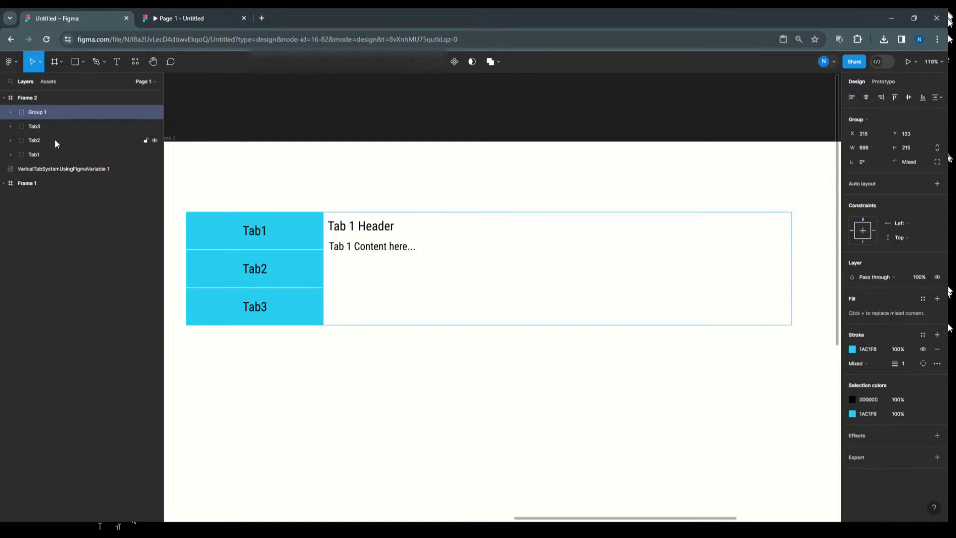
{"action": "double_click", "coordinate": [63, 112]}
{"action": "type", "text": "Tab1Content"}
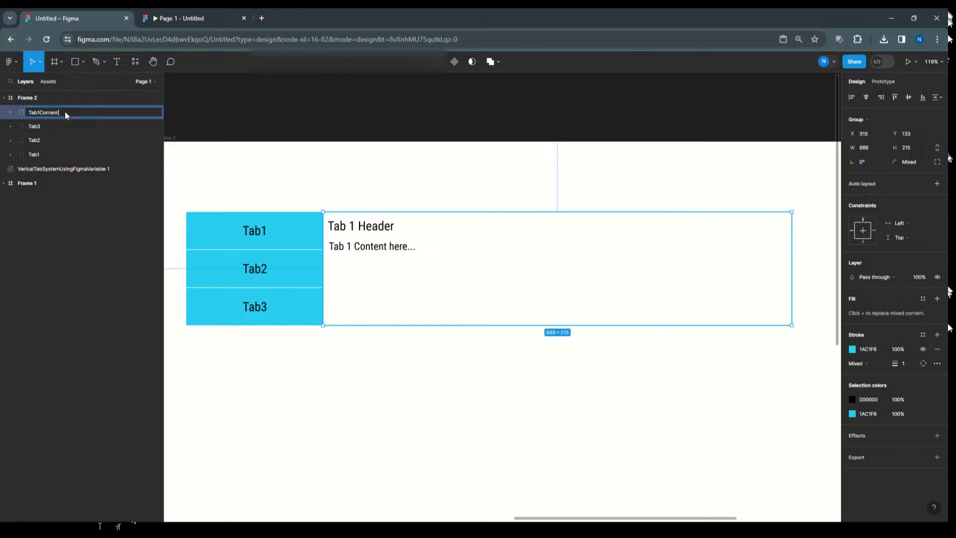
{"action": "left_click", "coordinate": [263, 147]}
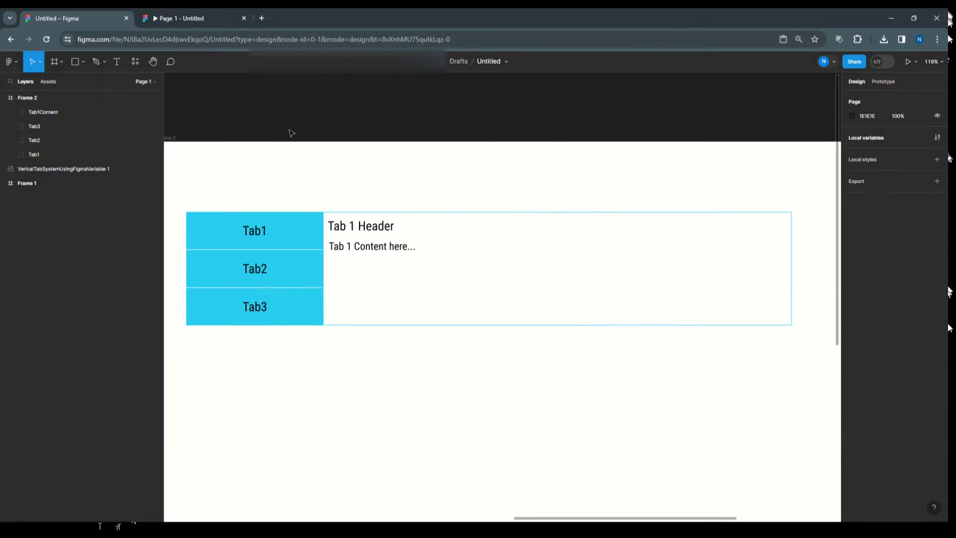
Step: Duplicate the Tab1Content group about 1 px to the right as Tab2Content and hide the original group
{"action": "left_click", "coordinate": [386, 217]}
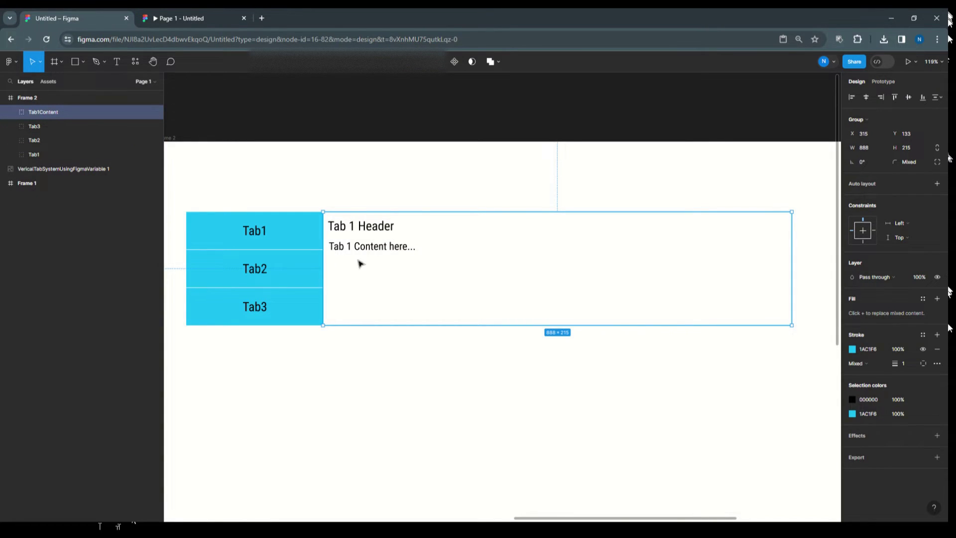
{"action": "mouse_move", "coordinate": [360, 263]}
{"action": "left_mouse_down"}
{"action": "mouse_move", "coordinate": [367, 278]}
{"action": "mouse_move", "coordinate": [365, 265]}
{"action": "left_mouse_up"}
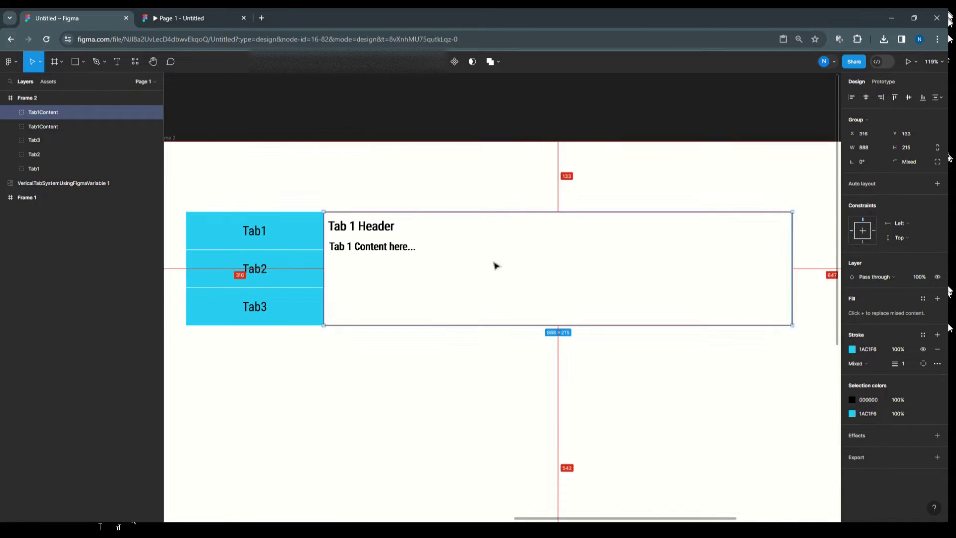
{"action": "double_click", "coordinate": [46, 113]}
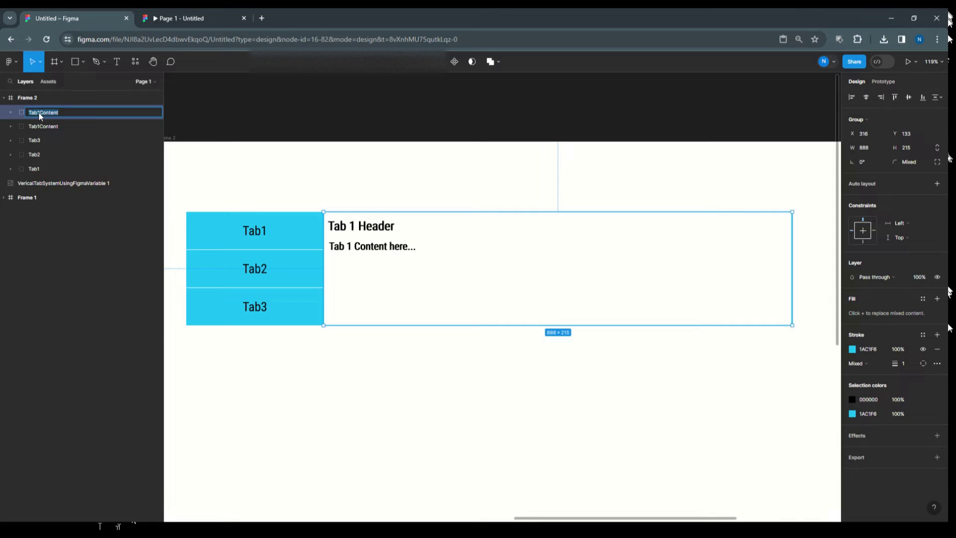
{"action": "left_click", "coordinate": [40, 113]}
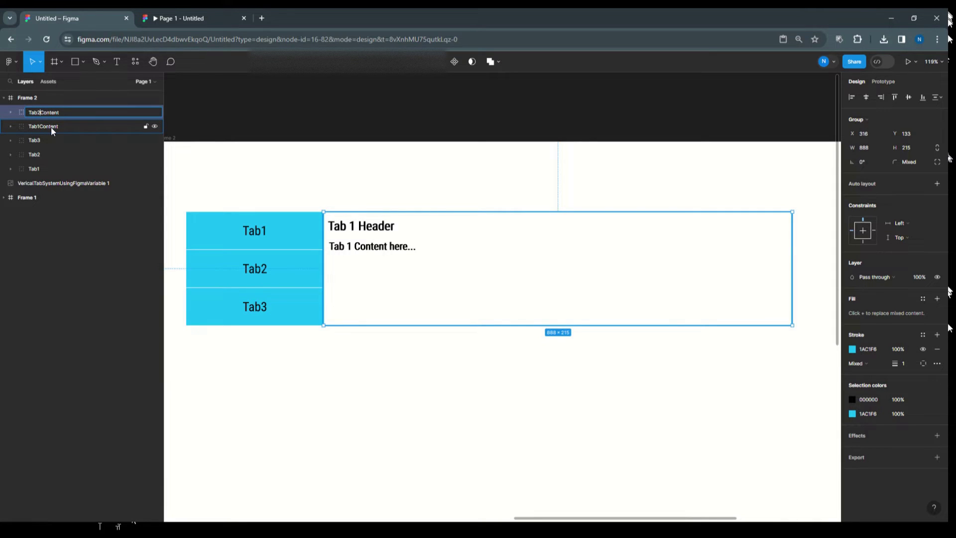
{"action": "left_click", "coordinate": [53, 126]}
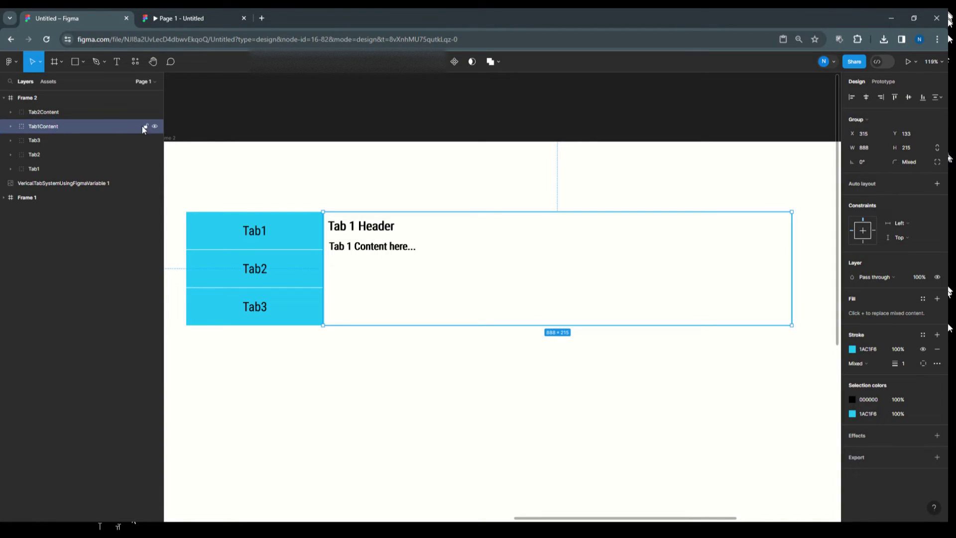
{"action": "left_click", "coordinate": [154, 126]}
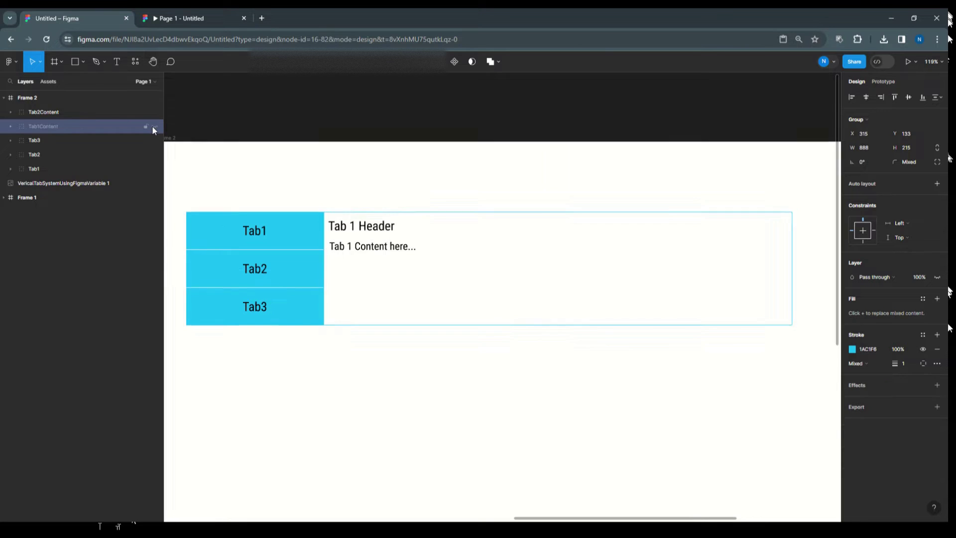
Step: Change the texts in the Tab2Content group to "Tab 2 Header" and "Tab 2 Content here..."
{"action": "double_click", "coordinate": [355, 229]}
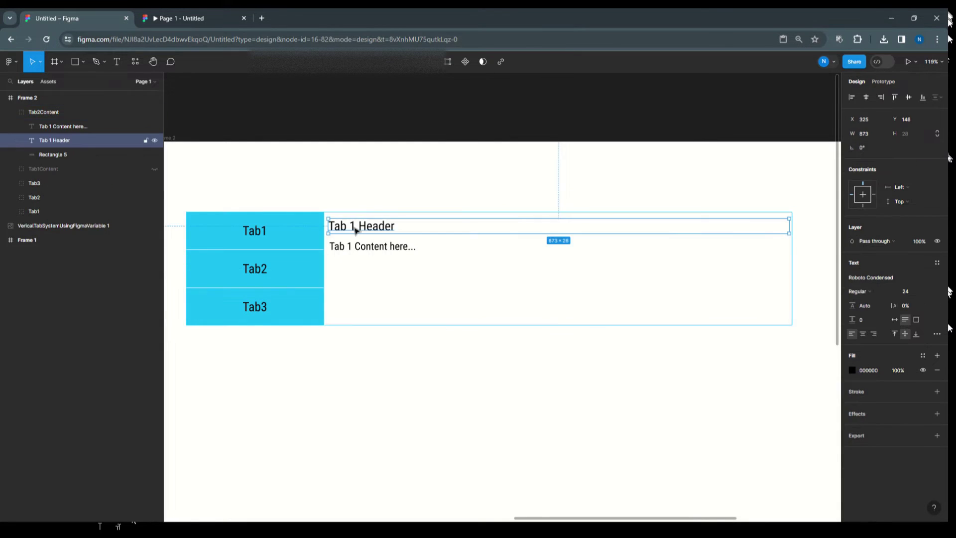
{"action": "double_click", "coordinate": [354, 228]}
{"action": "left_click", "coordinate": [354, 227]}
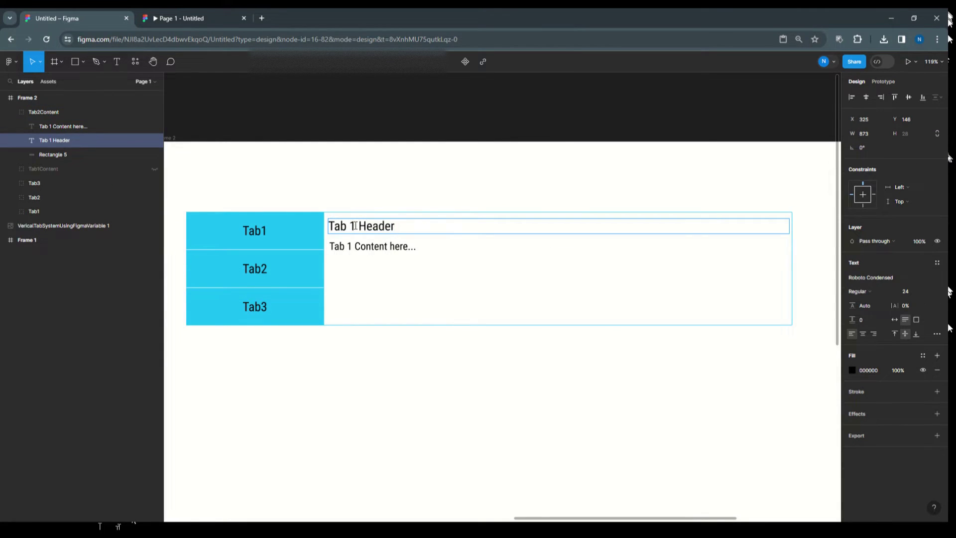
{"action": "double_click", "coordinate": [355, 226]}
{"action": "type", "text": "2"}
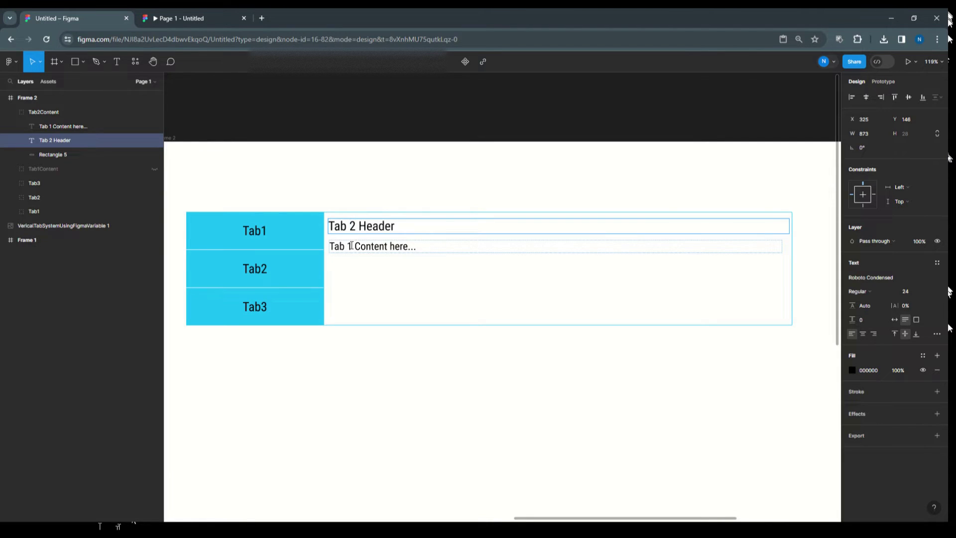
{"action": "double_click", "coordinate": [349, 246]}
{"action": "type", "text": "2"}
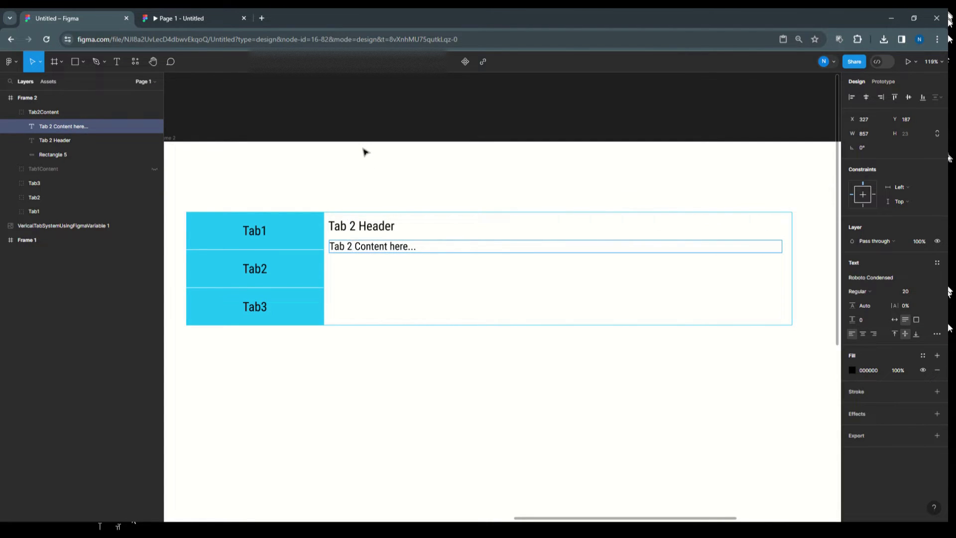
{"action": "key", "text": "Escape"}
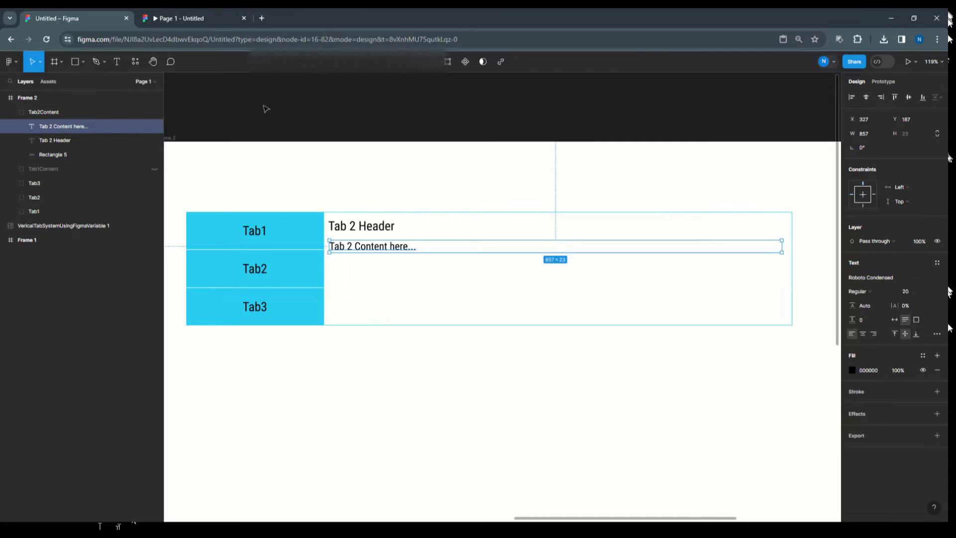
{"action": "left_click", "coordinate": [15, 113]}
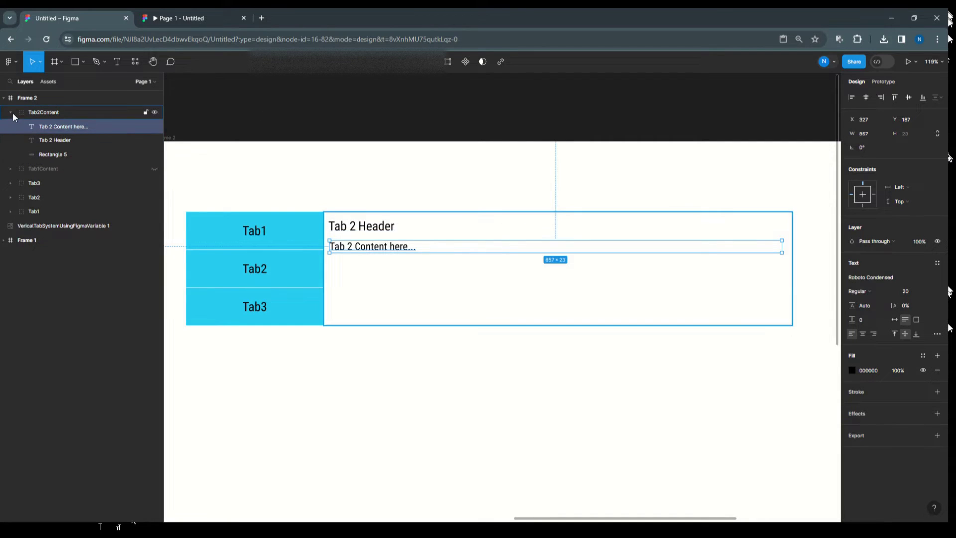
{"action": "left_click", "coordinate": [10, 112]}
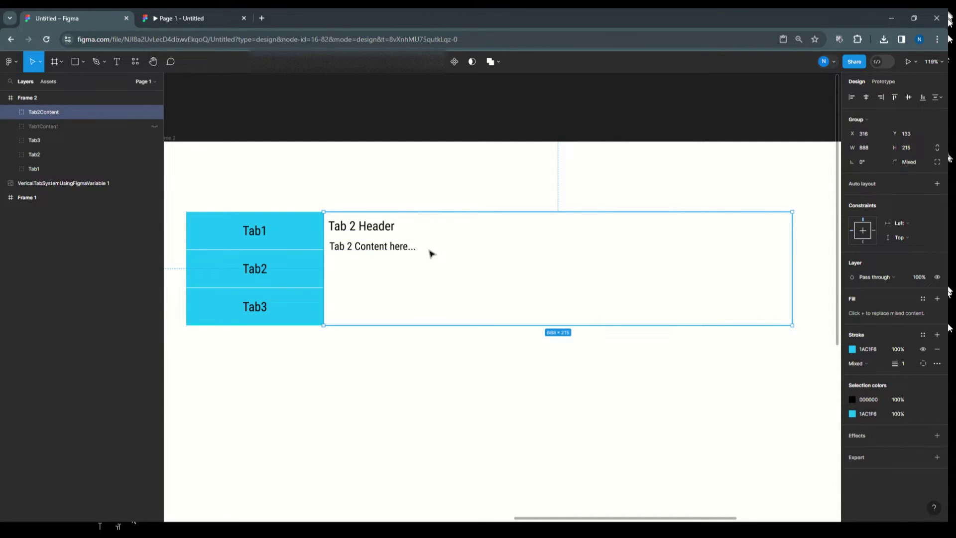
Step: Duplicate the Tab2Content group in place as Tab3Content and hide the original group
{"action": "mouse_move", "coordinate": [431, 254]}
{"action": "left_mouse_down"}
{"action": "mouse_move", "coordinate": [432, 263]}
{"action": "mouse_move", "coordinate": [432, 254]}
{"action": "left_mouse_up"}
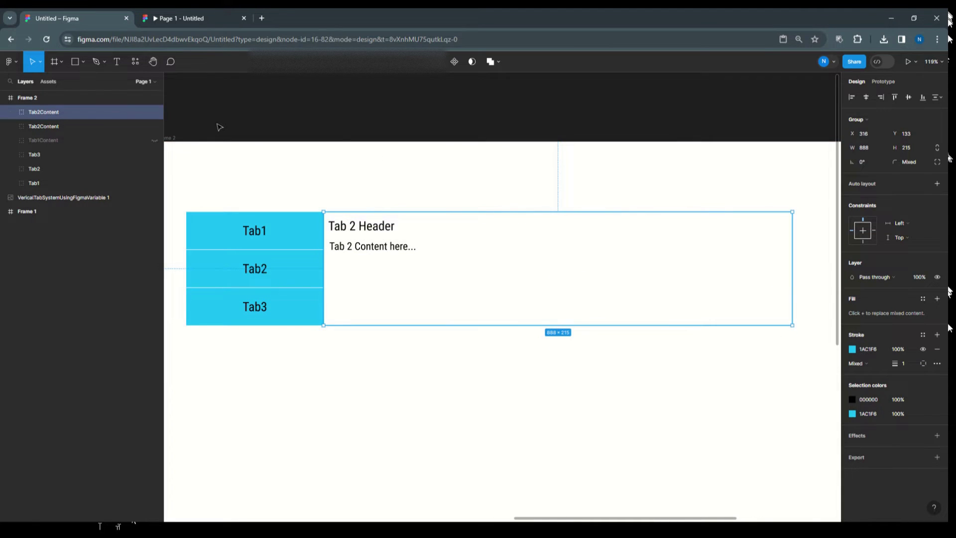
{"action": "left_click", "coordinate": [154, 127]}
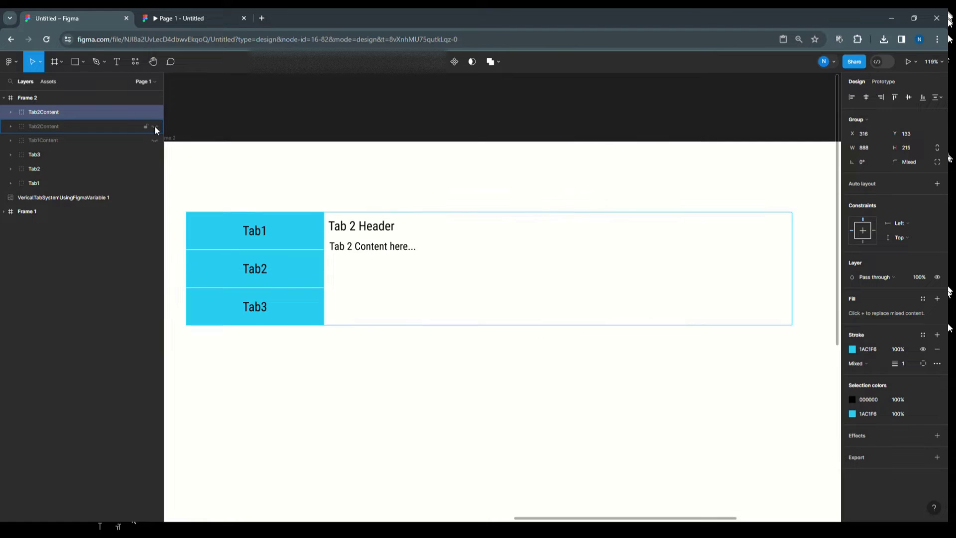
{"action": "double_click", "coordinate": [44, 112]}
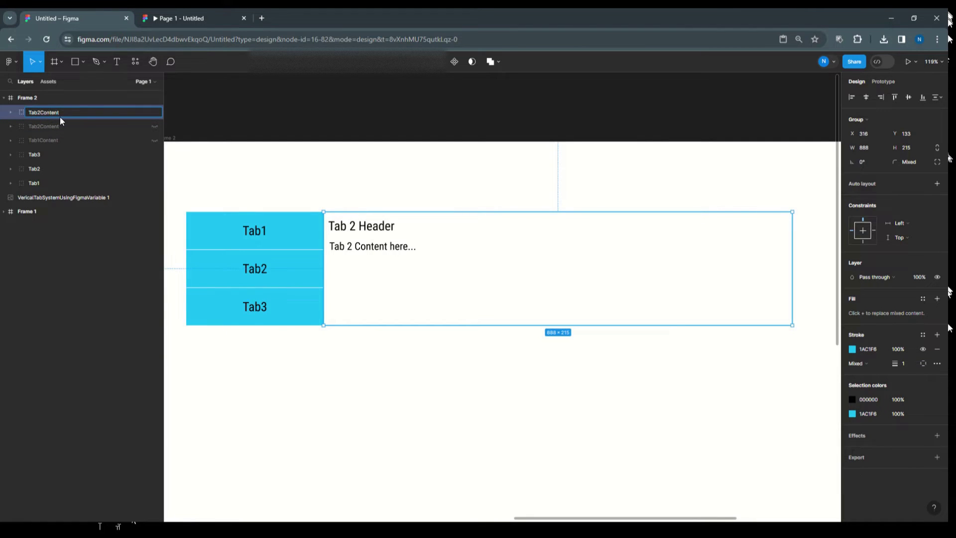
{"action": "left_click", "coordinate": [354, 231]}
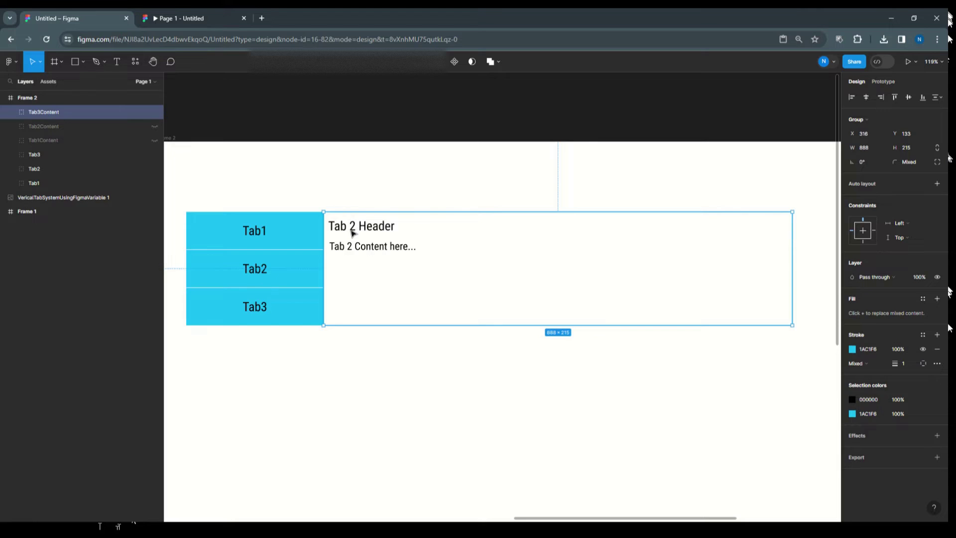
Step: Change the texts in the Tab3Content group to "Tab 3 Header" and "Tab 3 Content here..."
{"action": "left_click", "coordinate": [357, 233]}
{"action": "double_click", "coordinate": [355, 226]}
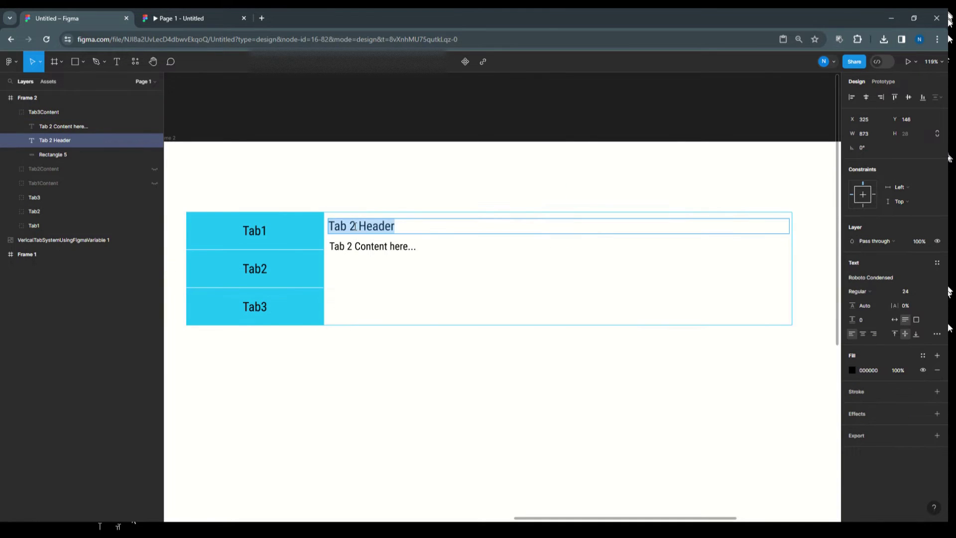
{"action": "left_click", "coordinate": [352, 226]}
{"action": "double_click", "coordinate": [353, 226]}
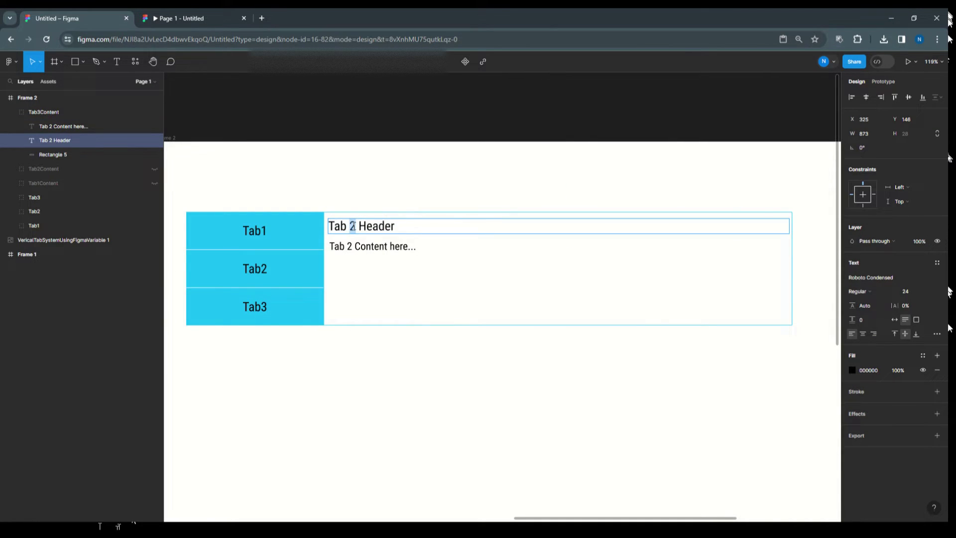
{"action": "type", "text": "3"}
{"action": "left_click", "coordinate": [350, 246]}
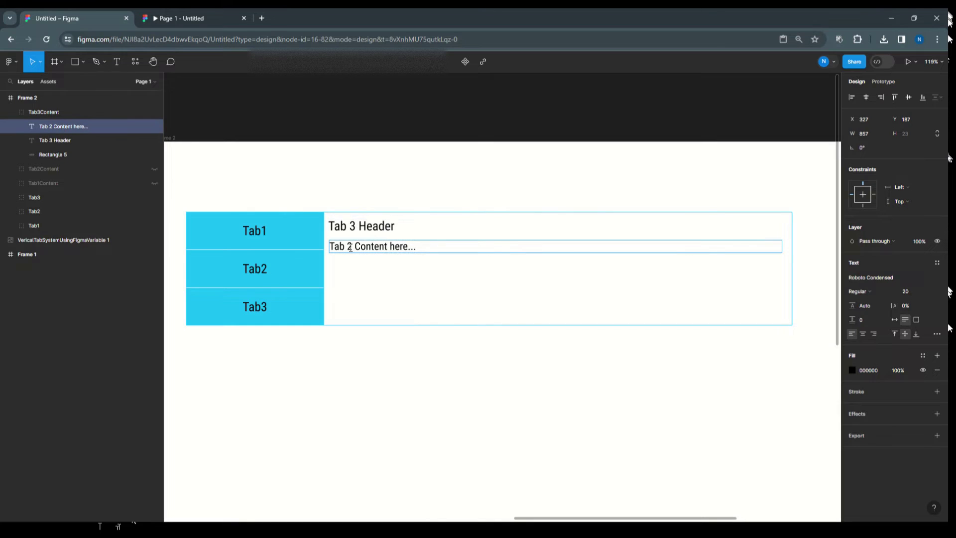
{"action": "double_click", "coordinate": [350, 246]}
{"action": "type", "text": "3"}
{"action": "key", "text": "Escape"}
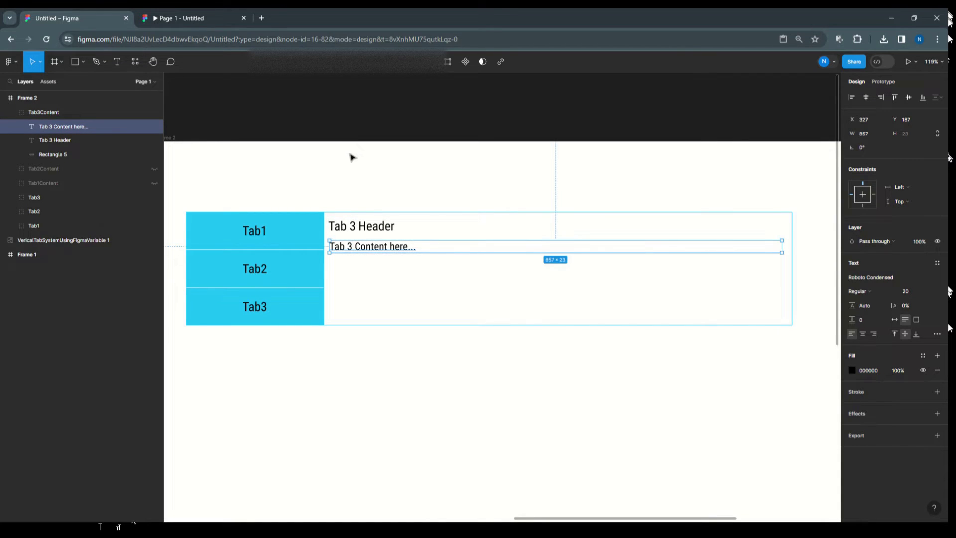
{"action": "left_click", "coordinate": [318, 147]}
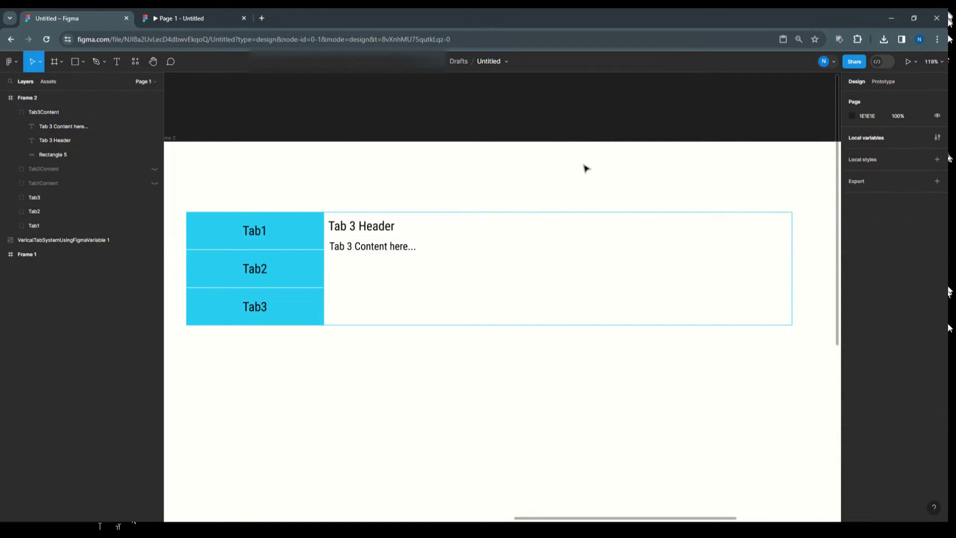
{"action": "left_click", "coordinate": [11, 112]}
Step: Make the Tab1Content, Tab2Content and Tab3Content groups all visible on the canvas
{"action": "left_click", "coordinate": [155, 113]}
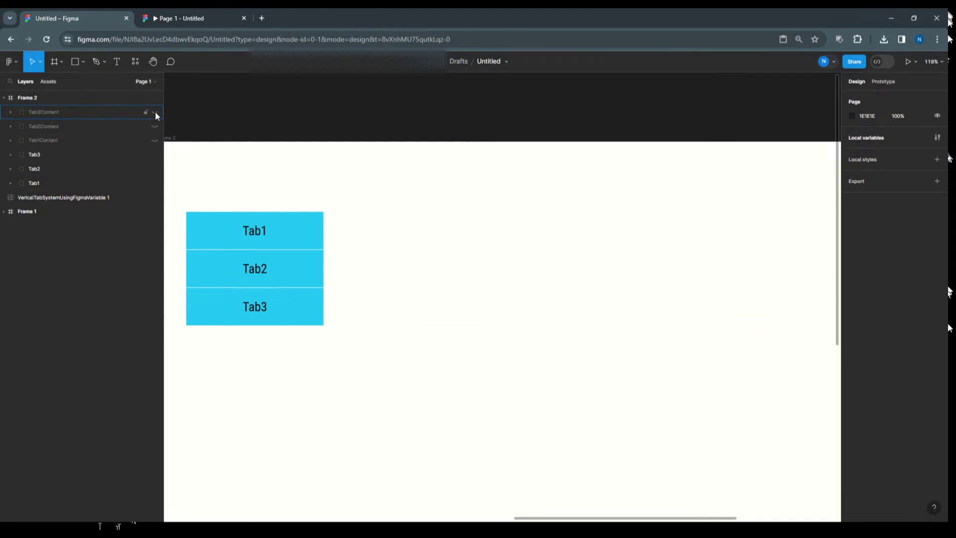
{"action": "left_click", "coordinate": [154, 112]}
{"action": "left_click", "coordinate": [154, 126]}
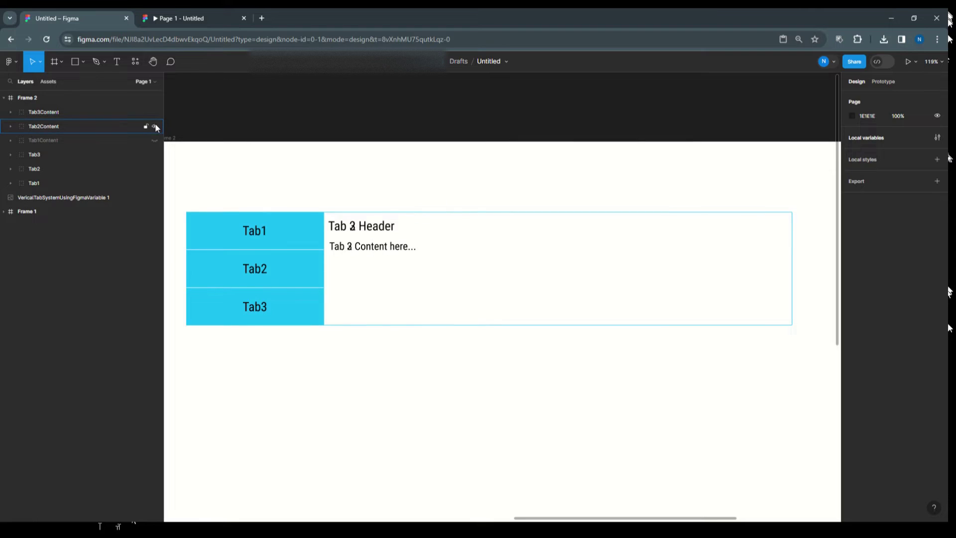
{"action": "left_click", "coordinate": [156, 141]}
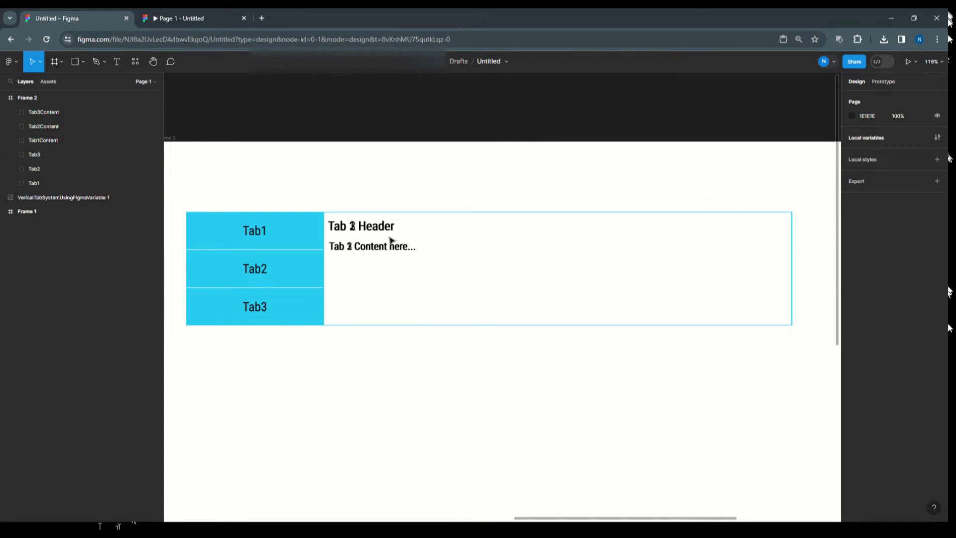
Step: Create a new local variable collection named VTabSystem
{"action": "left_click", "coordinate": [860, 140]}
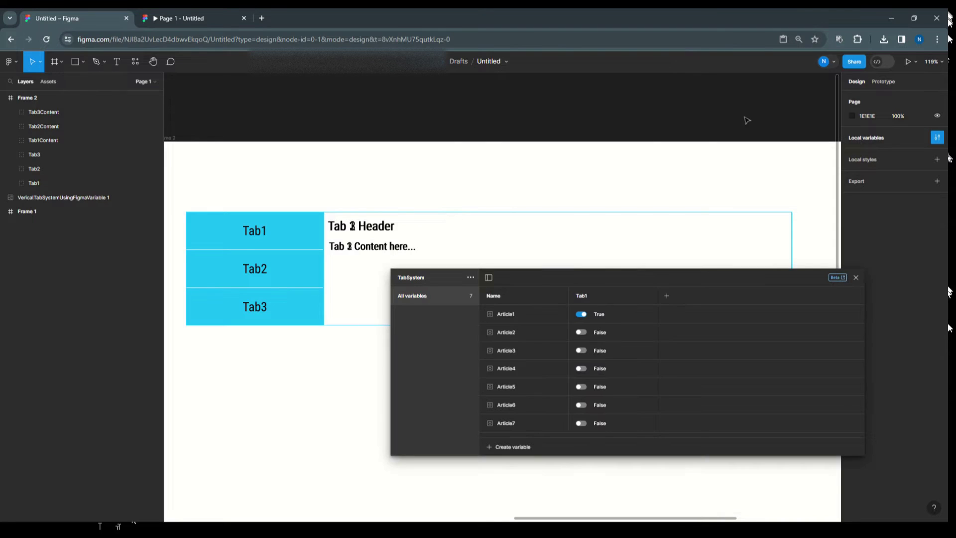
{"action": "left_click", "coordinate": [470, 278]}
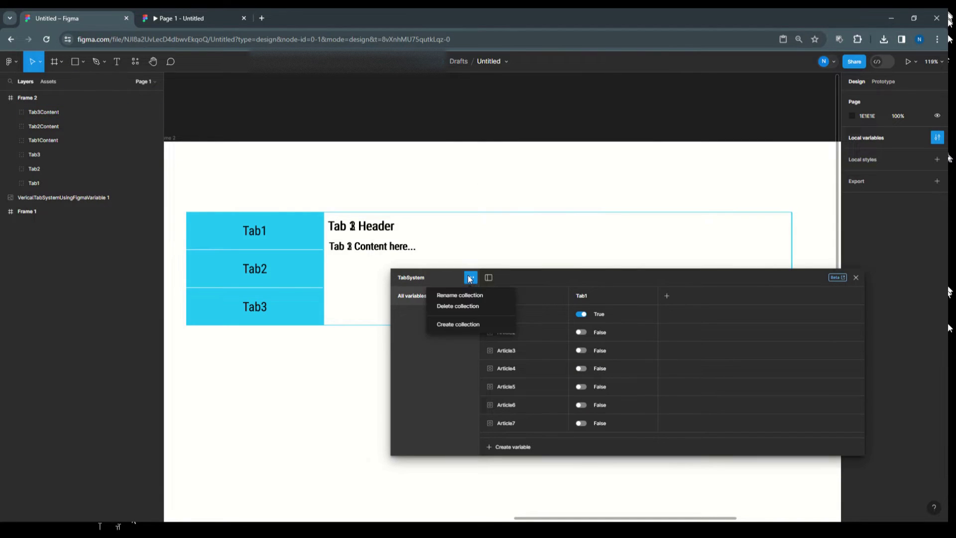
{"action": "left_click", "coordinate": [467, 325]}
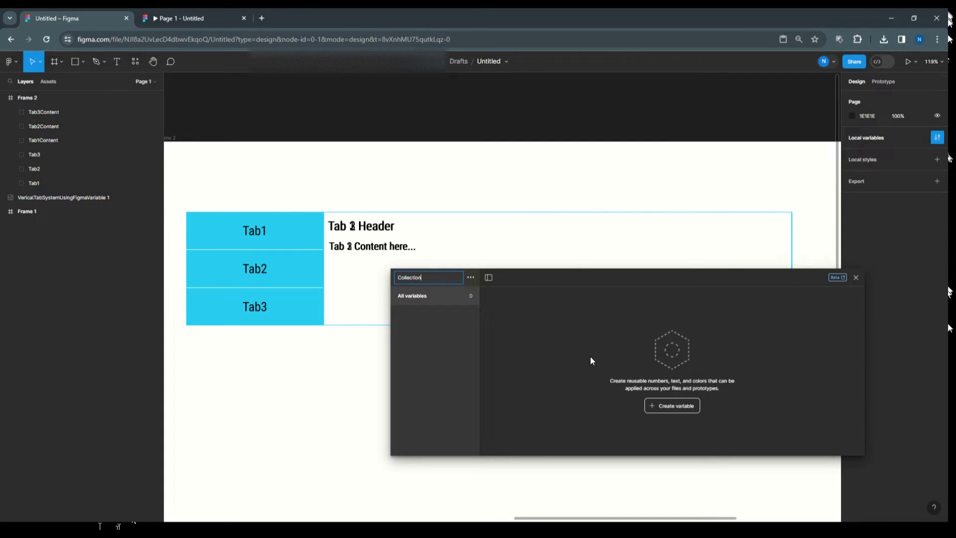
{"action": "key", "text": "BackSpace"}
{"action": "key", "text": "BackSpace"}
{"action": "key", "text": "BackSpace"}
{"action": "key", "text": "BackSpace"}
{"action": "key", "text": "BackSpace"}
{"action": "key", "text": "BackSpace"}
{"action": "key", "text": "BackSpace"}
{"action": "key", "text": "BackSpace"}
{"action": "key", "text": "BackSpace"}
{"action": "type", "text": "Tab"}
{"action": "type", "text": "System"}
{"action": "type", "text": "V"}
Step: Add Boolean variables Tab1, Tab2 and Tab3 to the VTabSystem collection, with only Tab1 set to True
{"action": "left_click", "coordinate": [677, 405]}
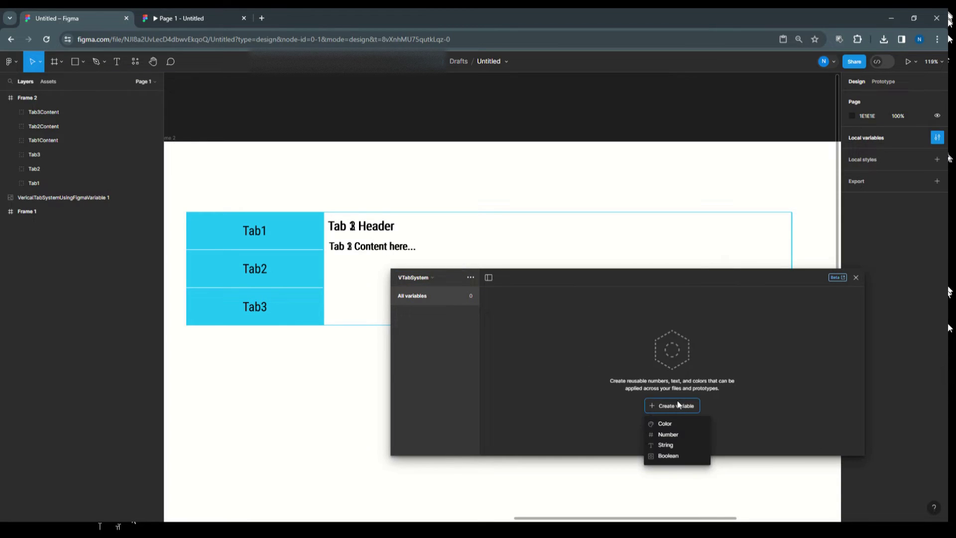
{"action": "left_click", "coordinate": [677, 454]}
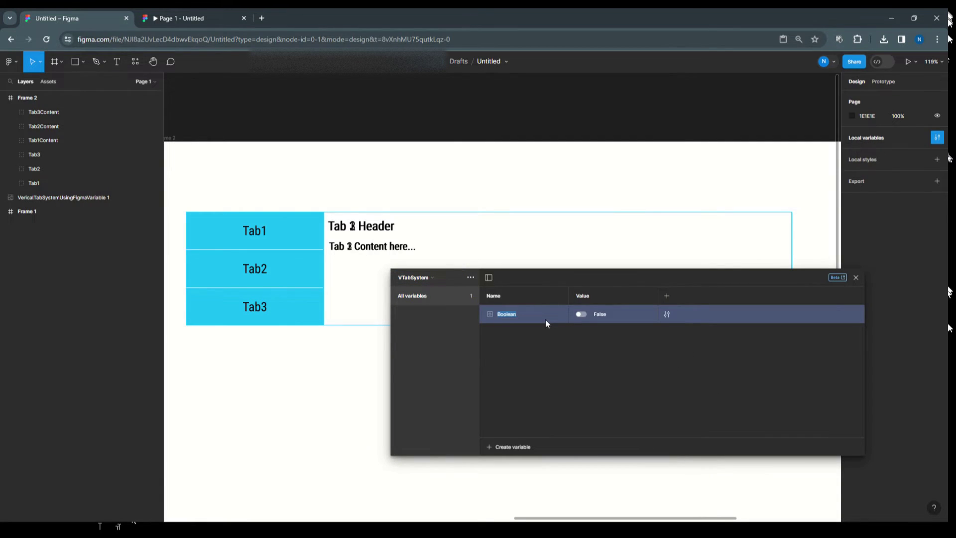
{"action": "type", "text": "Tab1"}
{"action": "right_click", "coordinate": [542, 313]}
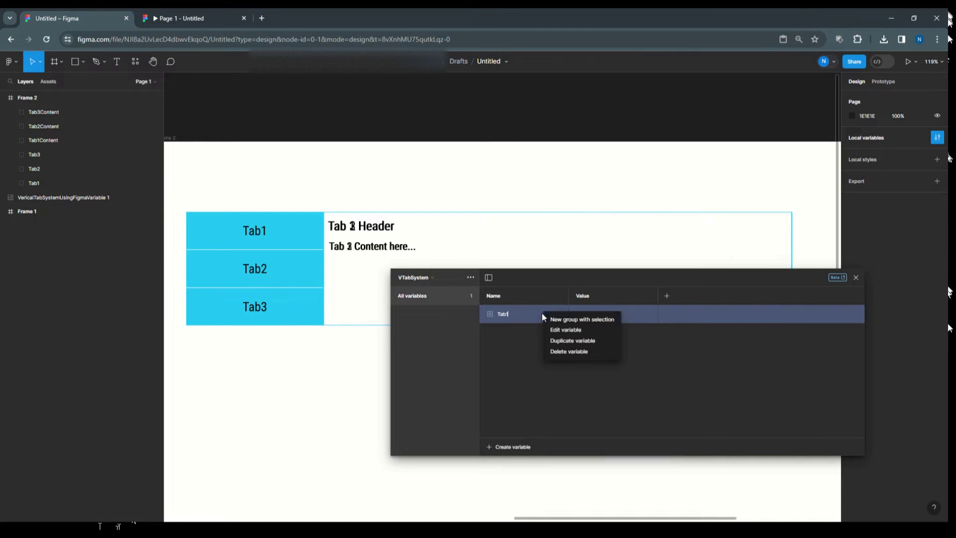
{"action": "left_click", "coordinate": [550, 342]}
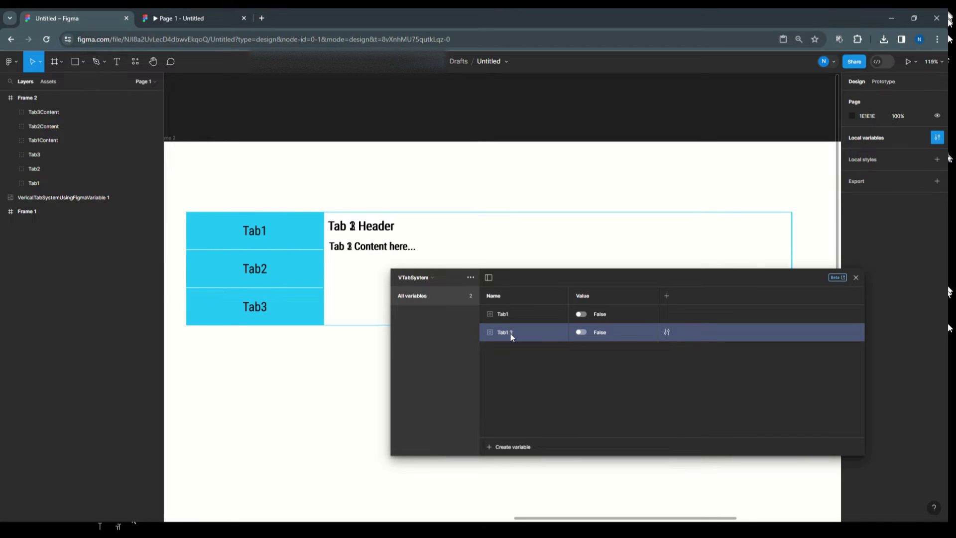
{"action": "right_click", "coordinate": [525, 333]}
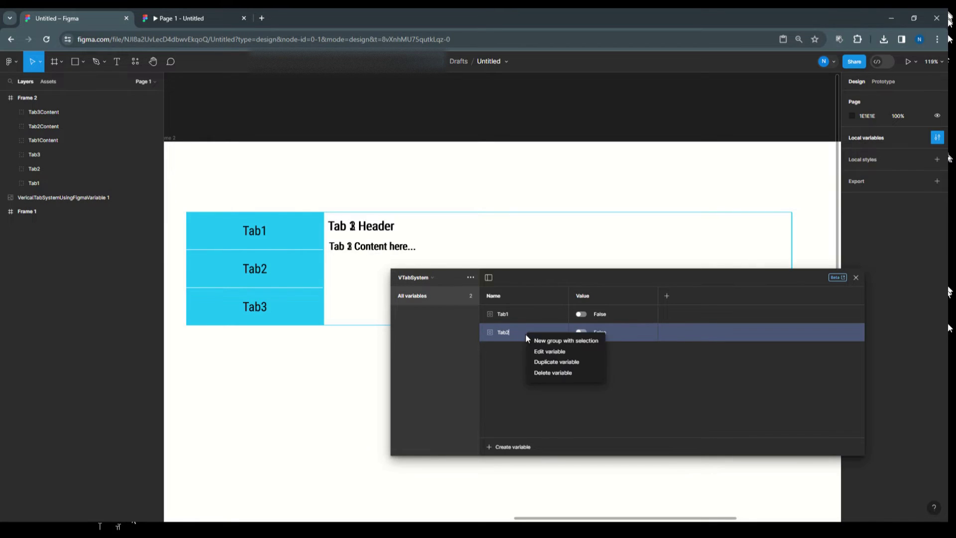
{"action": "left_click", "coordinate": [535, 363]}
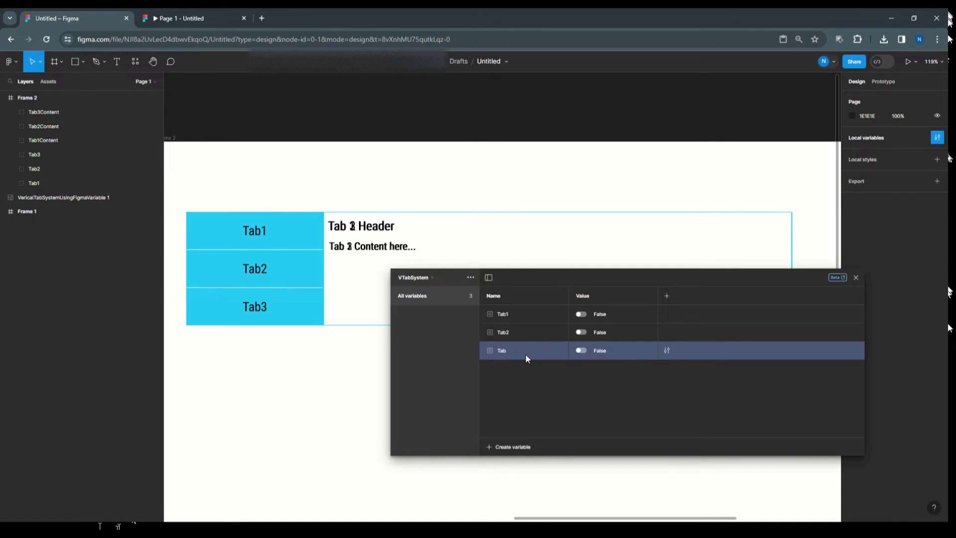
{"action": "type", "text": "Tab3"}
{"action": "key", "text": "Return"}
{"action": "left_click", "coordinate": [583, 314]}
{"action": "left_click", "coordinate": [856, 278]}
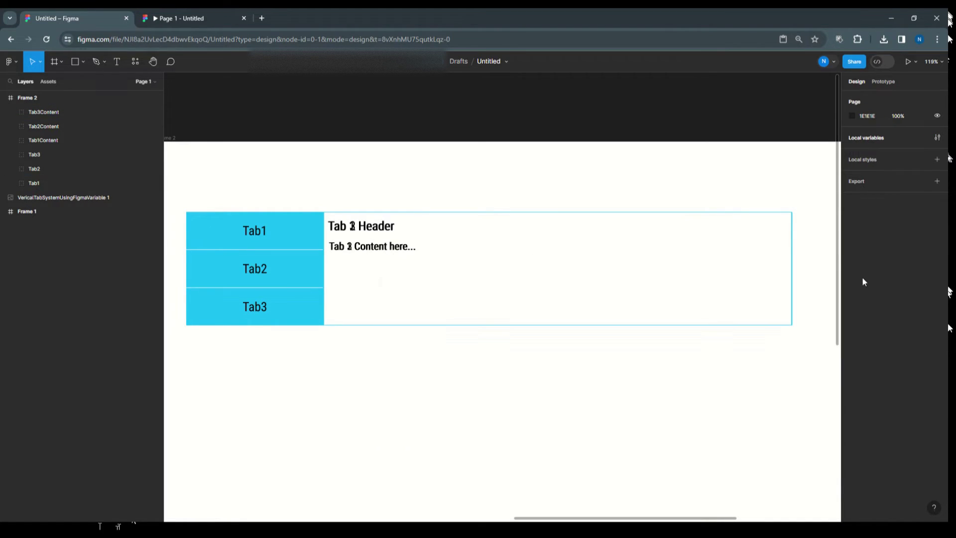
Step: Bind the visibility of the ActiveTab layer in the Tab1 group to the VTabSystem variable Tab1
{"action": "left_click", "coordinate": [10, 185]}
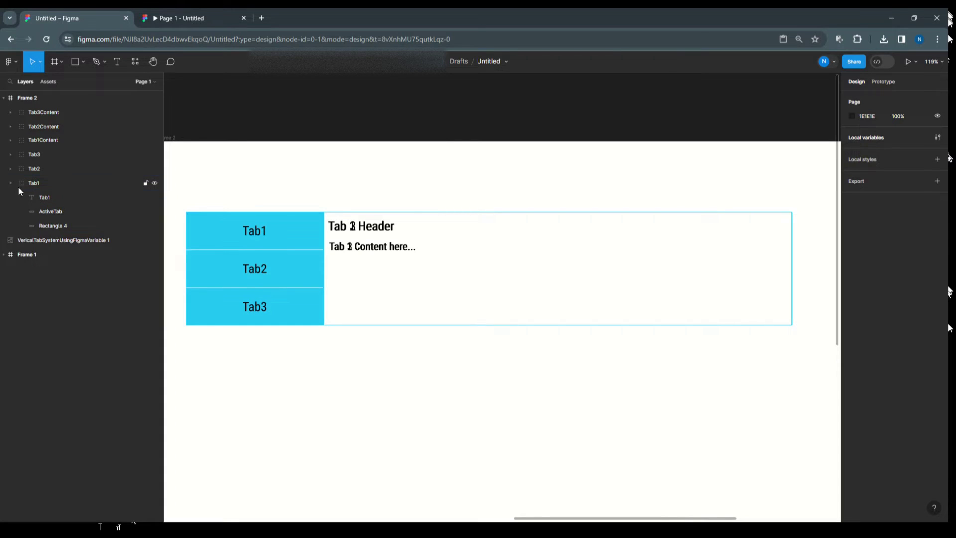
{"action": "left_click", "coordinate": [37, 209]}
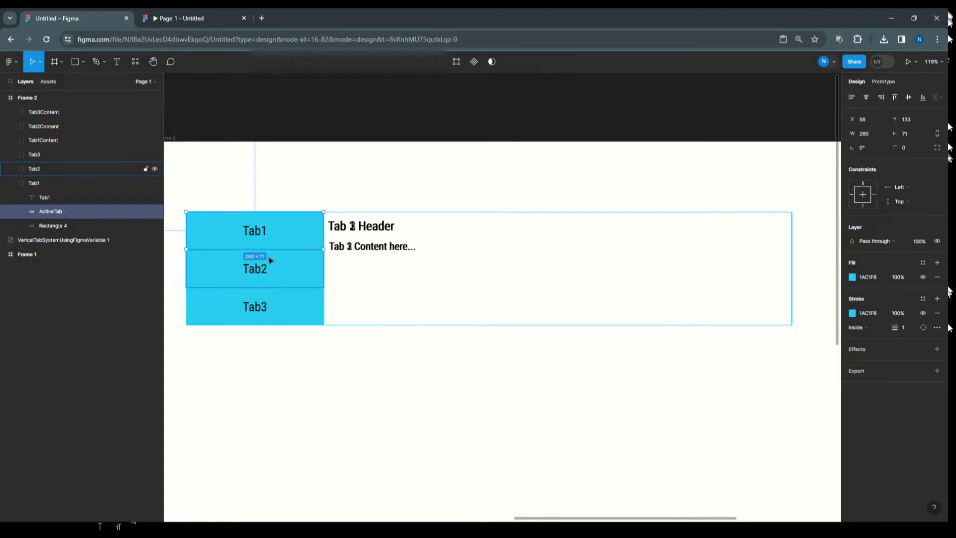
{"action": "left_click", "coordinate": [937, 242]}
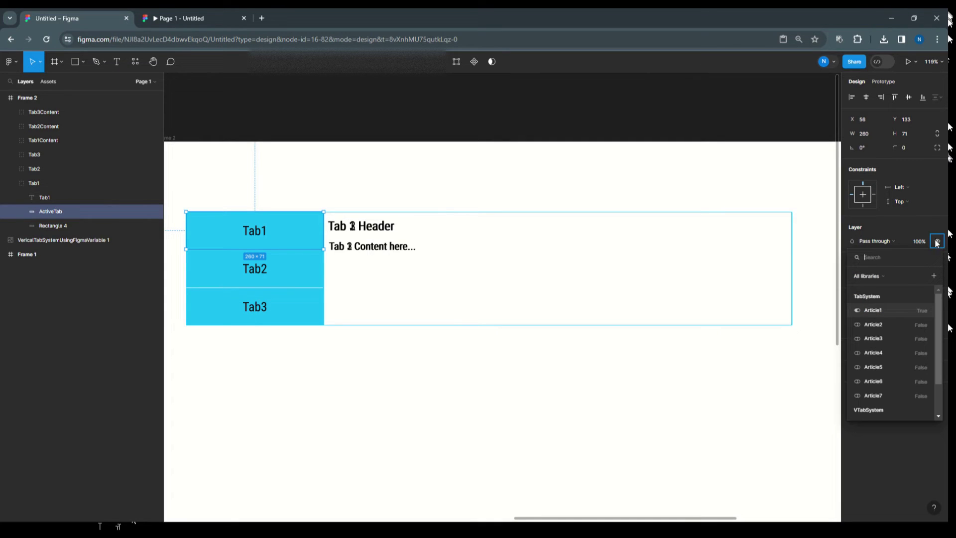
{"action": "scroll", "coordinate": [898, 343], "scroll_direction": "down", "scroll_amount": 3}
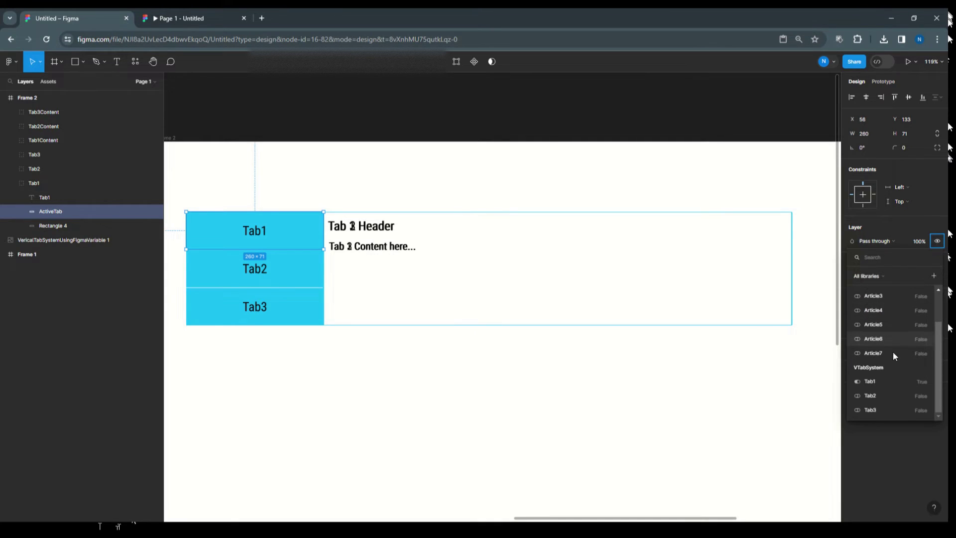
{"action": "left_click", "coordinate": [883, 378]}
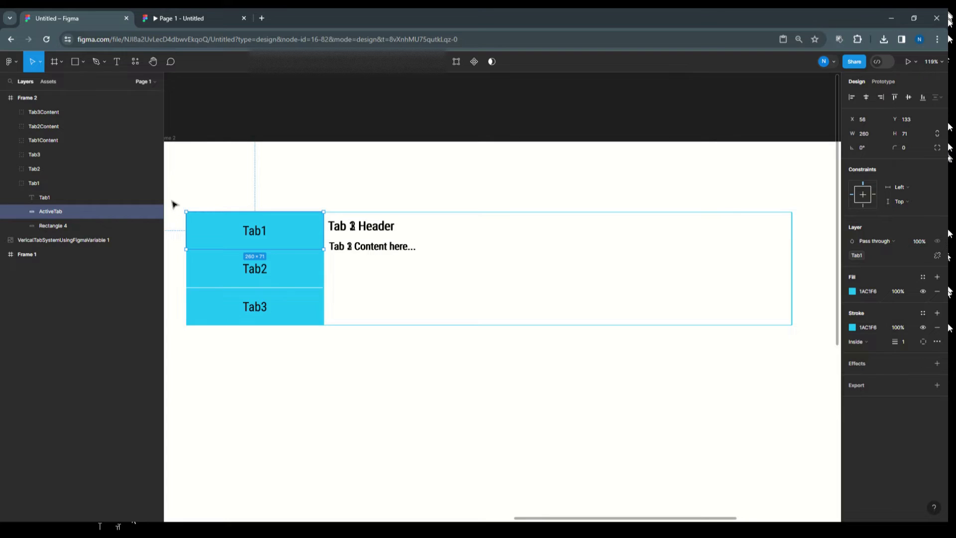
Step: Bind the visibility of the Tab1Content group to the VTabSystem variable Tab1
{"action": "left_click", "coordinate": [56, 139]}
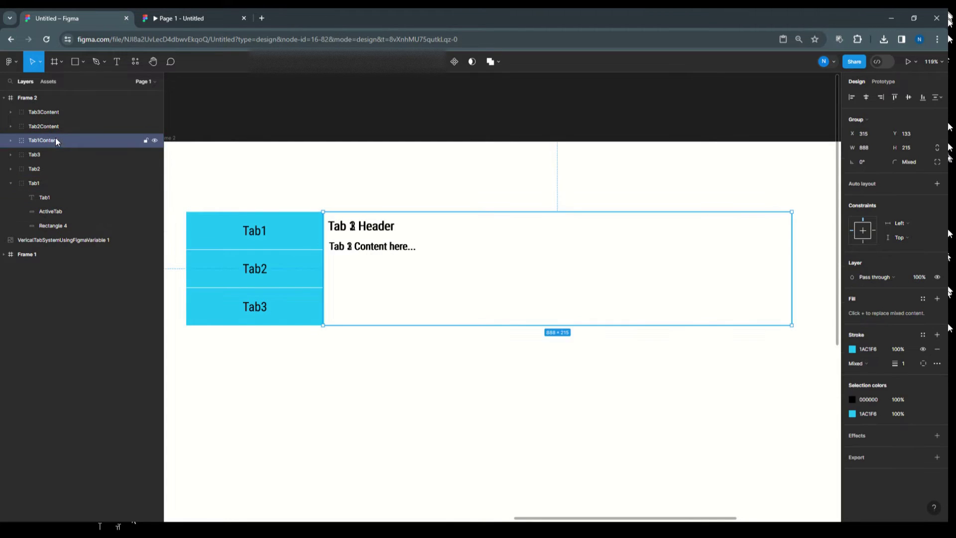
{"action": "right_click", "coordinate": [937, 276]}
{"action": "scroll", "coordinate": [880, 424], "scroll_direction": "down", "scroll_amount": 3}
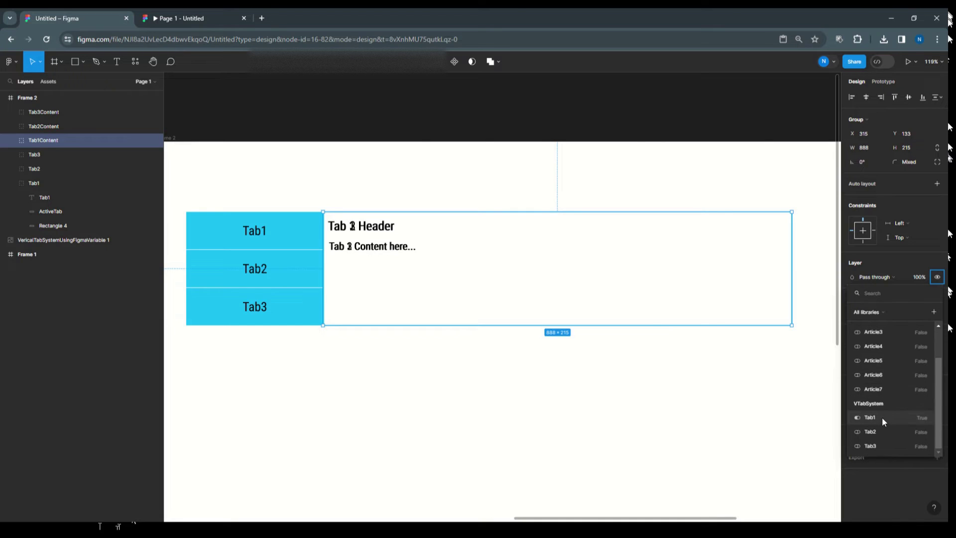
{"action": "left_click", "coordinate": [882, 419]}
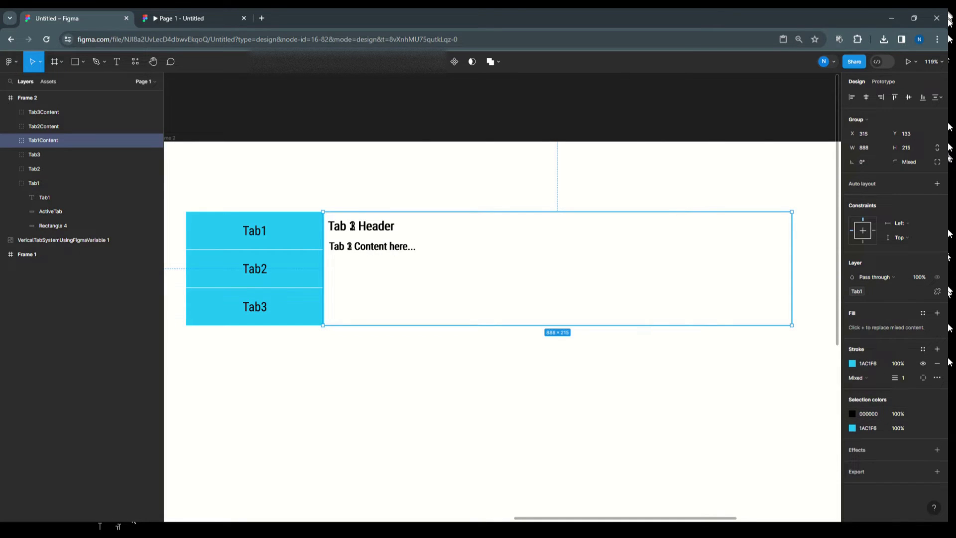
Step: Bind the visibility of the ActiveTab layer in the Tab2 group to the VTabSystem variable Tab2
{"action": "left_click", "coordinate": [37, 169]}
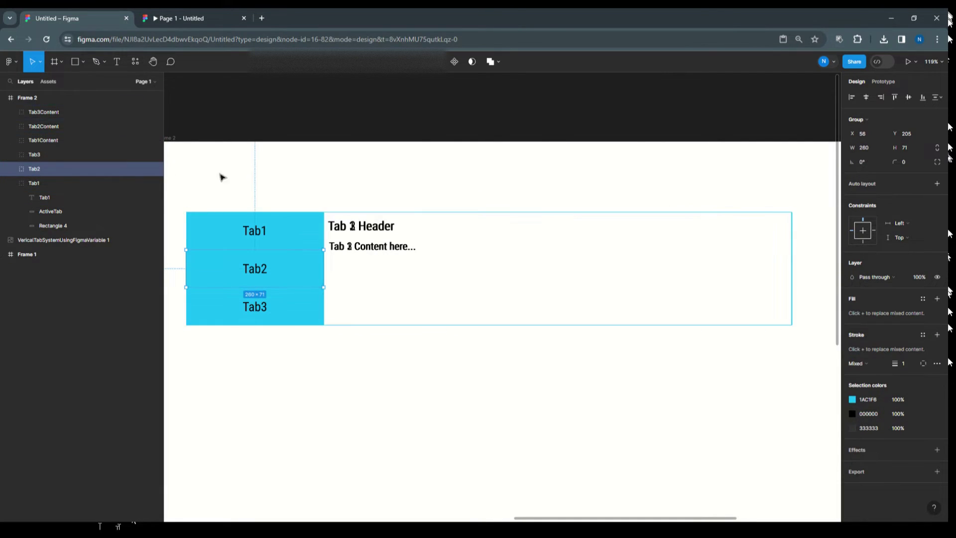
{"action": "left_click", "coordinate": [11, 169]}
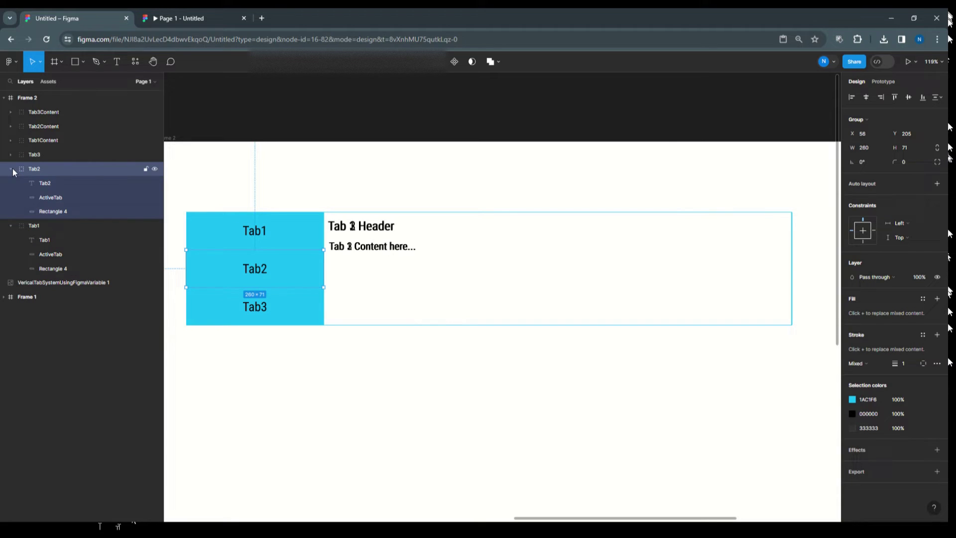
{"action": "left_click", "coordinate": [58, 197]}
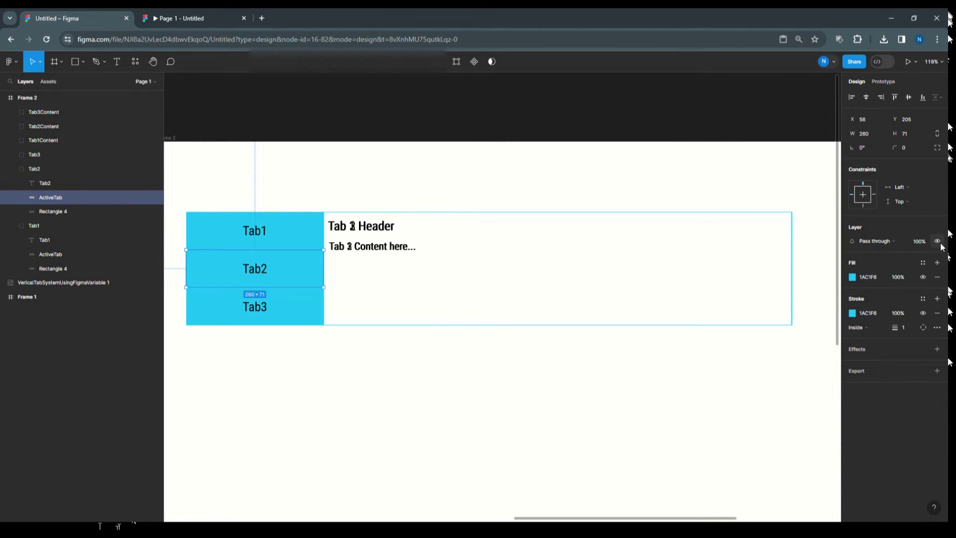
{"action": "left_click", "coordinate": [937, 241]}
{"action": "scroll", "coordinate": [893, 402], "scroll_direction": "down", "scroll_amount": 2}
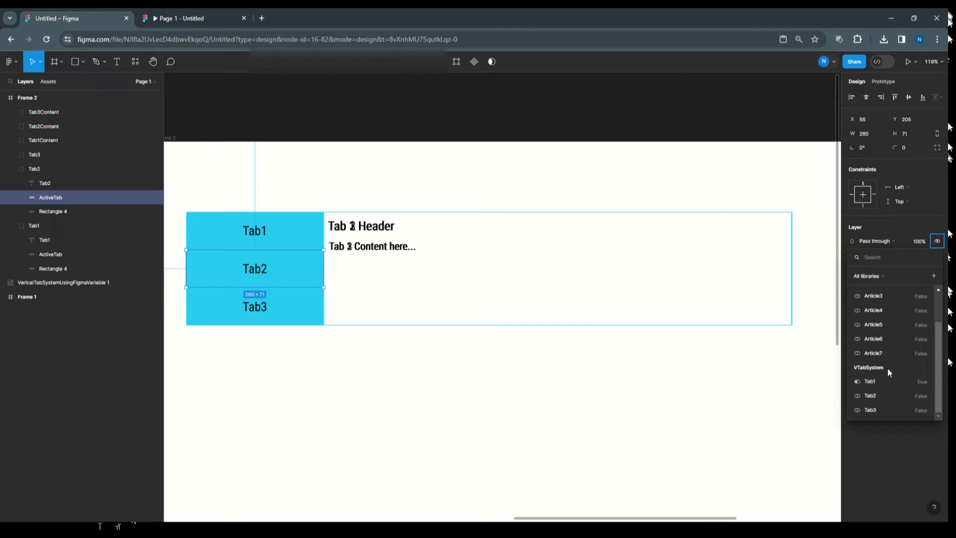
{"action": "left_click", "coordinate": [880, 396]}
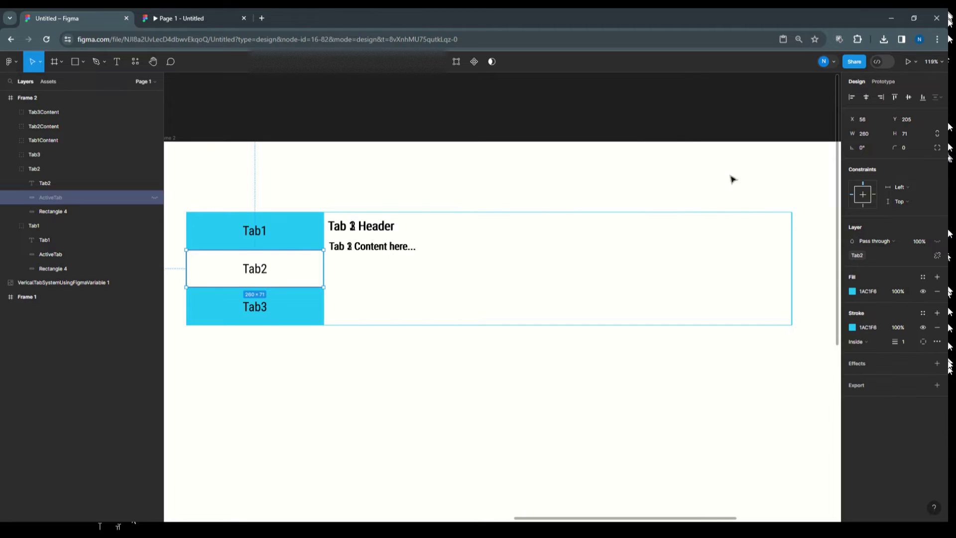
Step: Bind the visibility of the Tab2Content group to the VTabSystem variable Tab2
{"action": "left_click", "coordinate": [53, 126]}
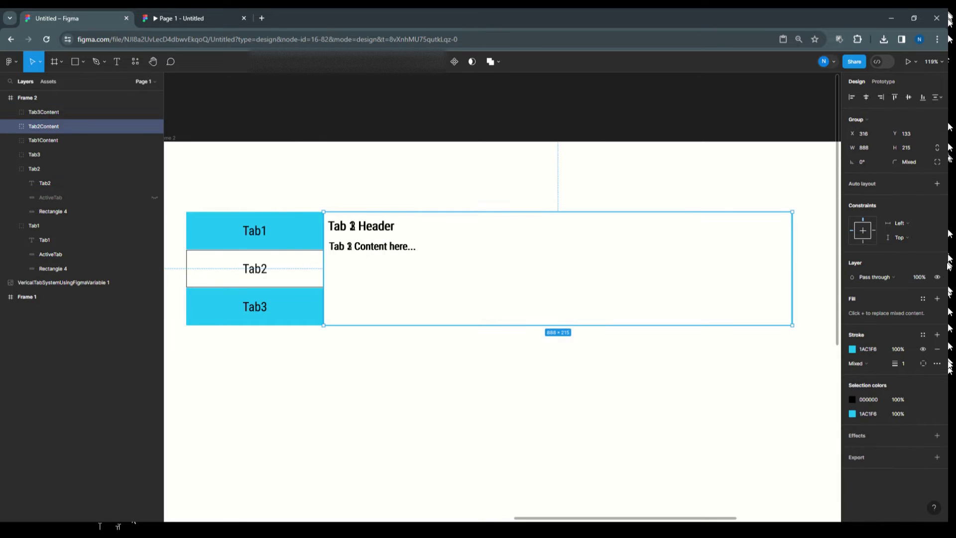
{"action": "left_click", "coordinate": [937, 277]}
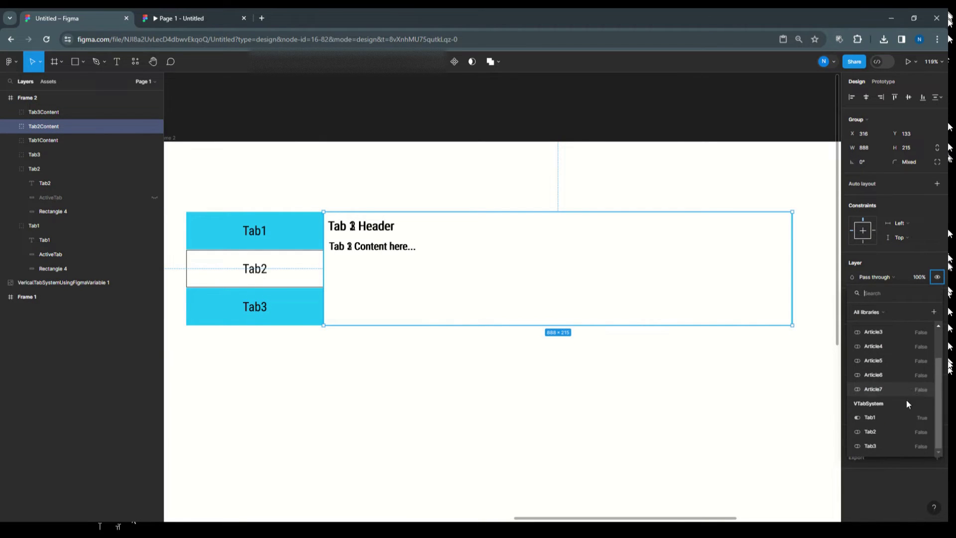
{"action": "left_click", "coordinate": [906, 429]}
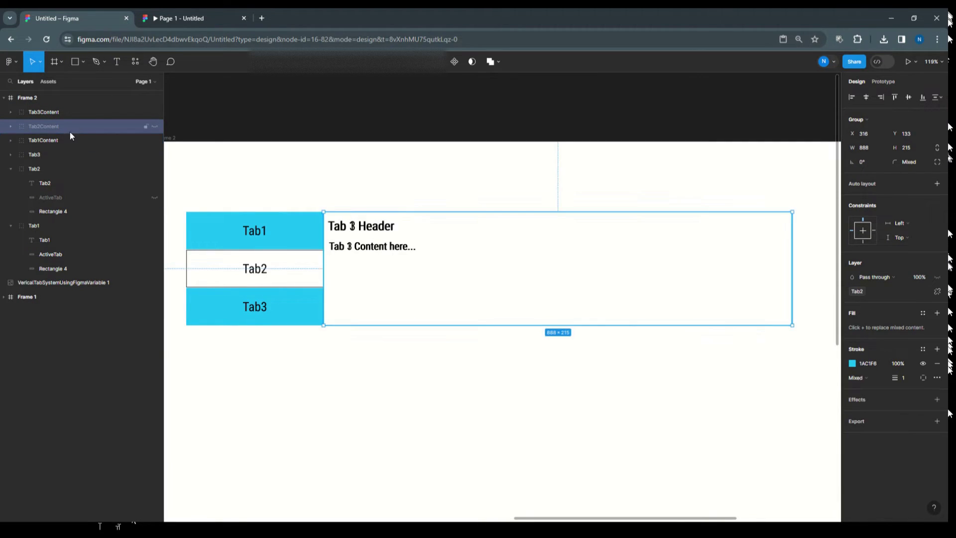
Step: Bind the visibility of the ActiveTab layer in the Tab3 group to the VTabSystem variable Tab3
{"action": "left_click", "coordinate": [9, 156]}
{"action": "left_click", "coordinate": [40, 182]}
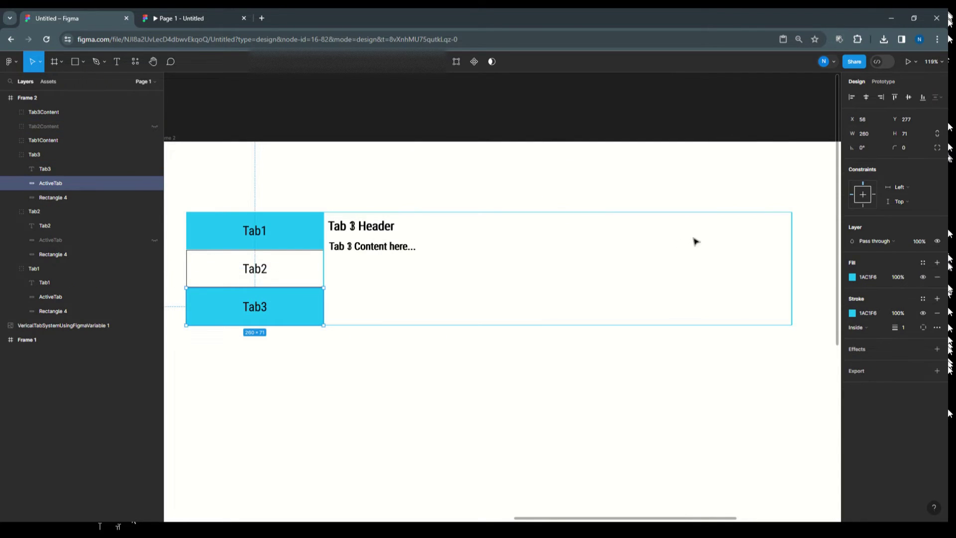
{"action": "left_click", "coordinate": [939, 242]}
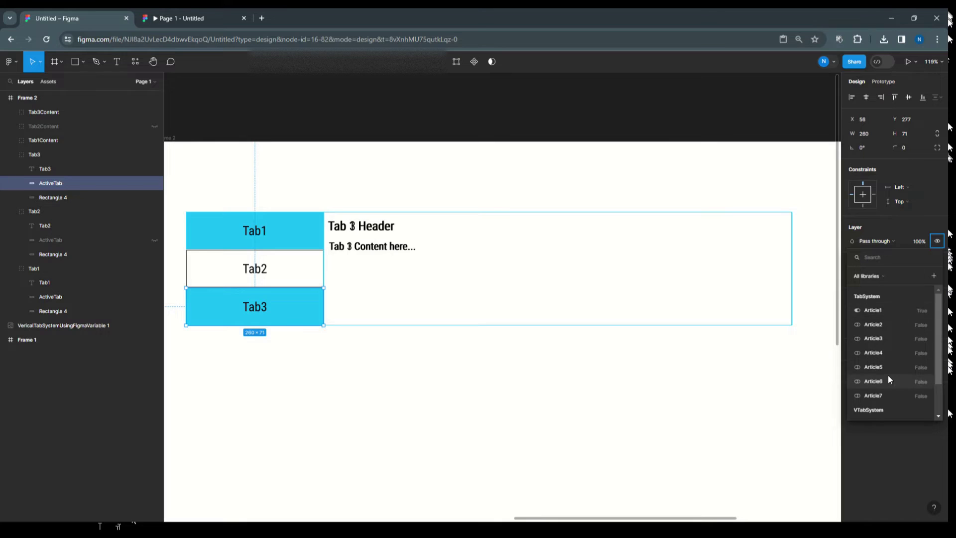
{"action": "left_click", "coordinate": [886, 410]}
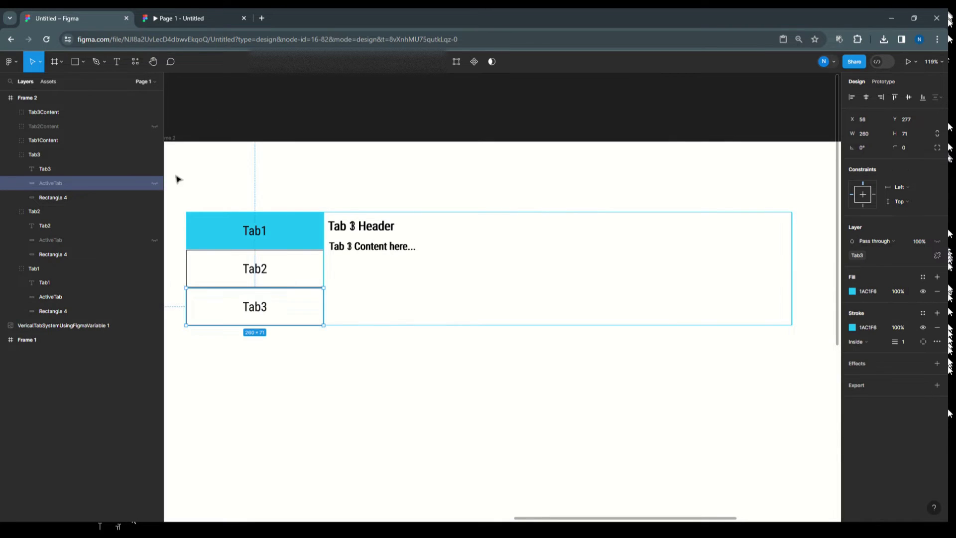
Step: Bind the visibility of the Tab3Content group to the VTabSystem variable Tab3
{"action": "left_click", "coordinate": [65, 113]}
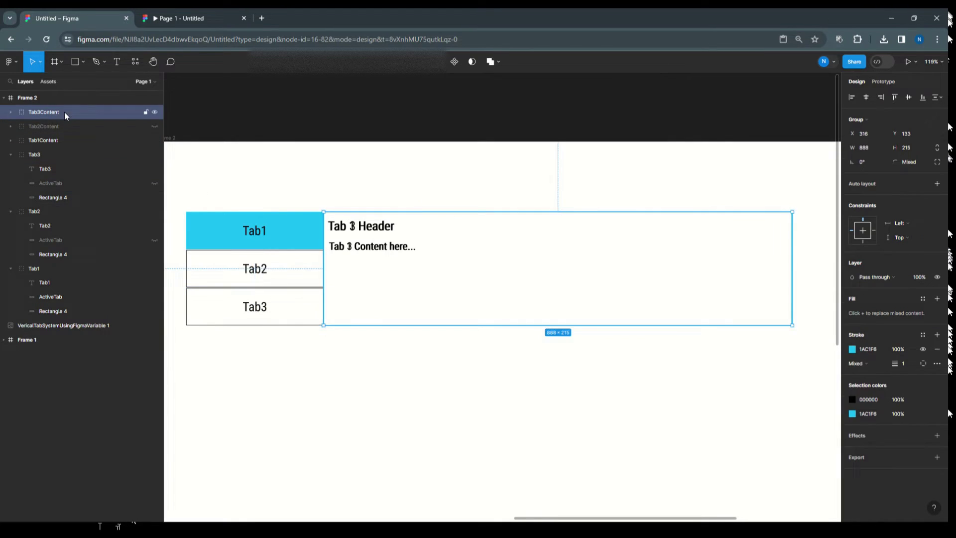
{"action": "left_click", "coordinate": [937, 277]}
{"action": "scroll", "coordinate": [900, 392], "scroll_direction": "down", "scroll_amount": 5}
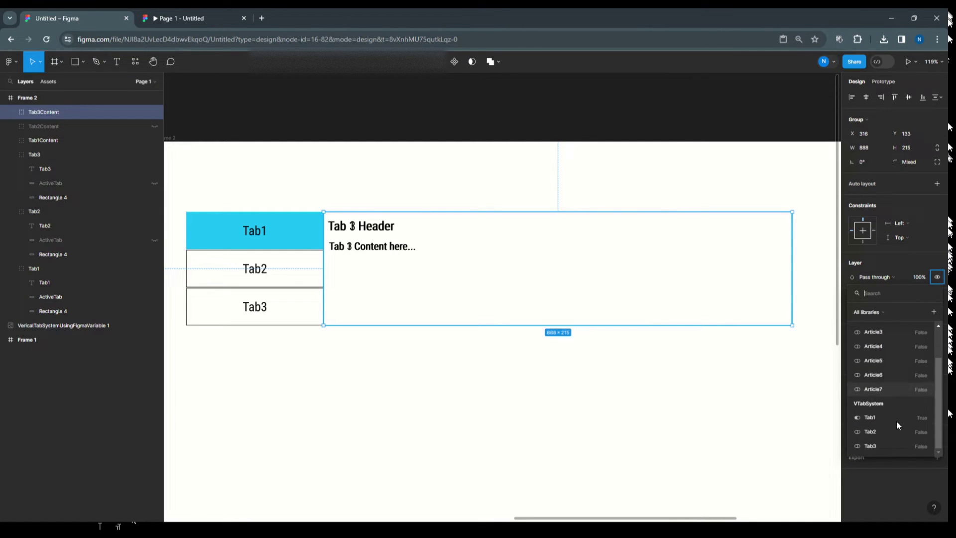
{"action": "left_click", "coordinate": [896, 447]}
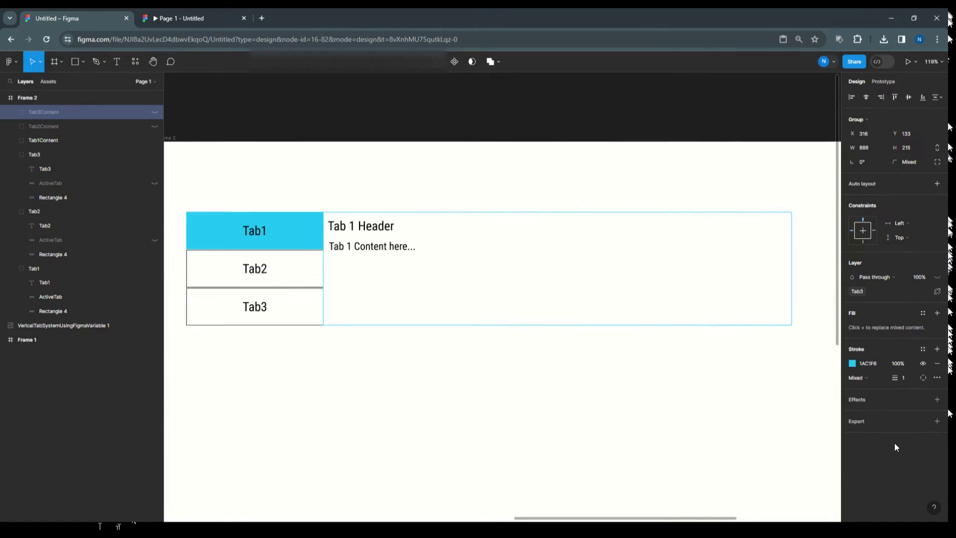
{"action": "left_click", "coordinate": [372, 134]}
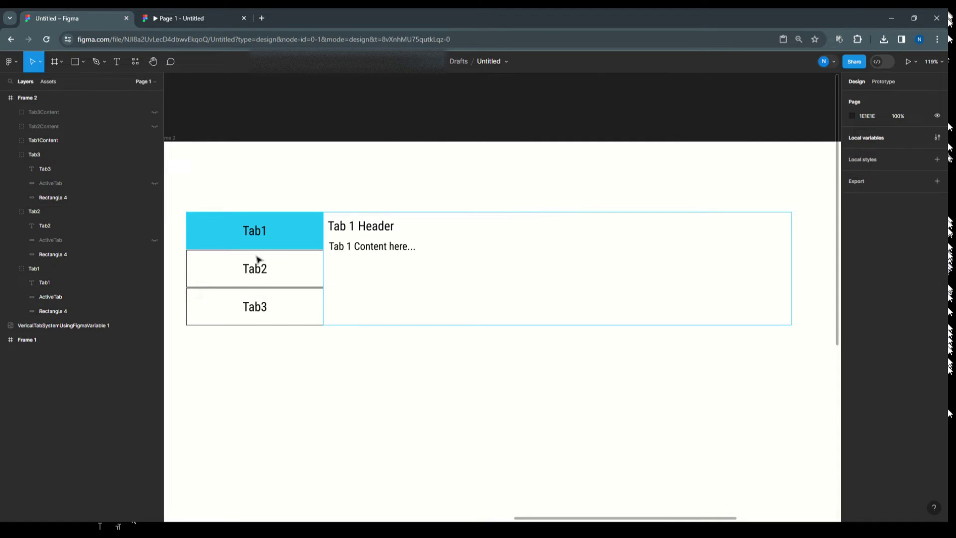
Step: Nudge the Tab3 group slightly upward so its border meets the Tab2 border
{"action": "left_click", "coordinate": [258, 297]}
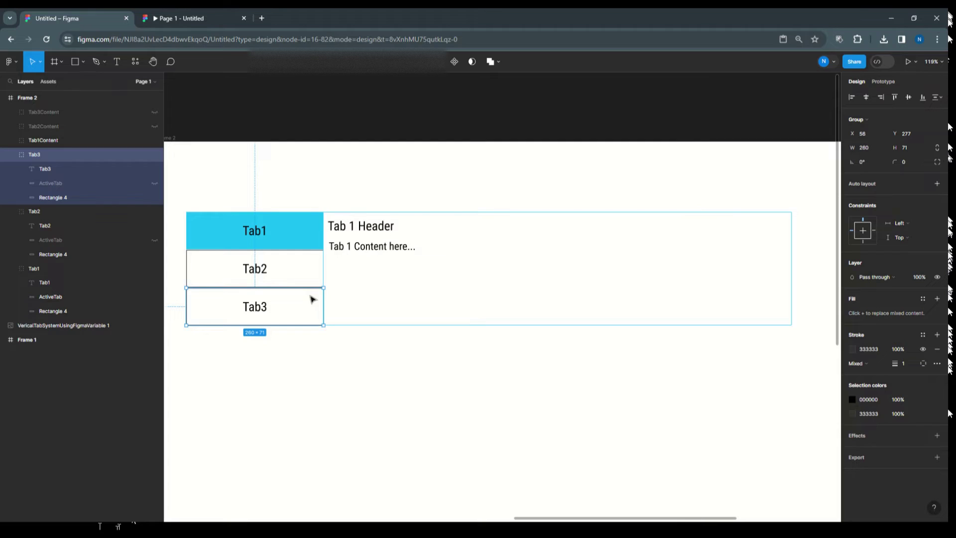
{"action": "left_click", "coordinate": [317, 124]}
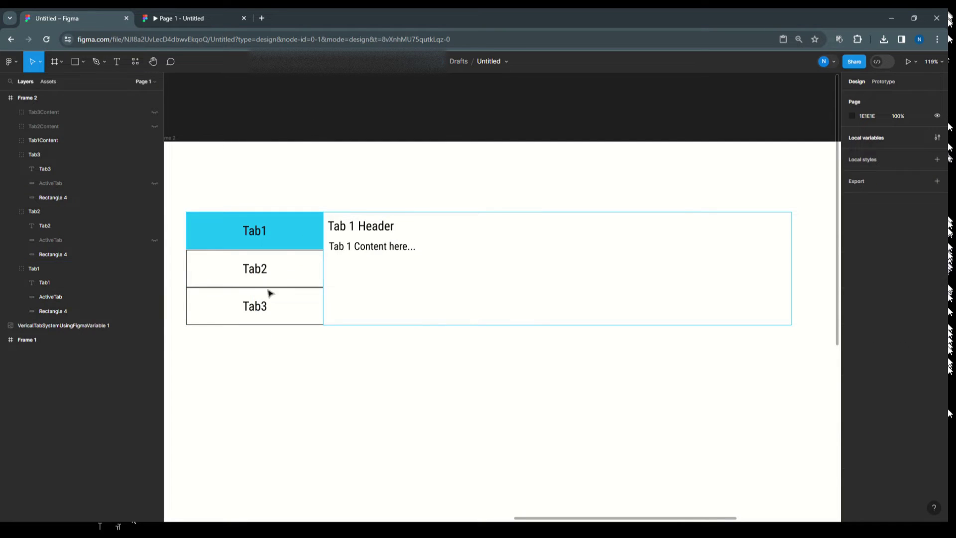
Step: Nudge the Tab3 and Tab2 groups slightly upward so the borders of the three stacked tabs meet
{"action": "left_click", "coordinate": [259, 301]}
{"action": "key", "text": "Escape"}
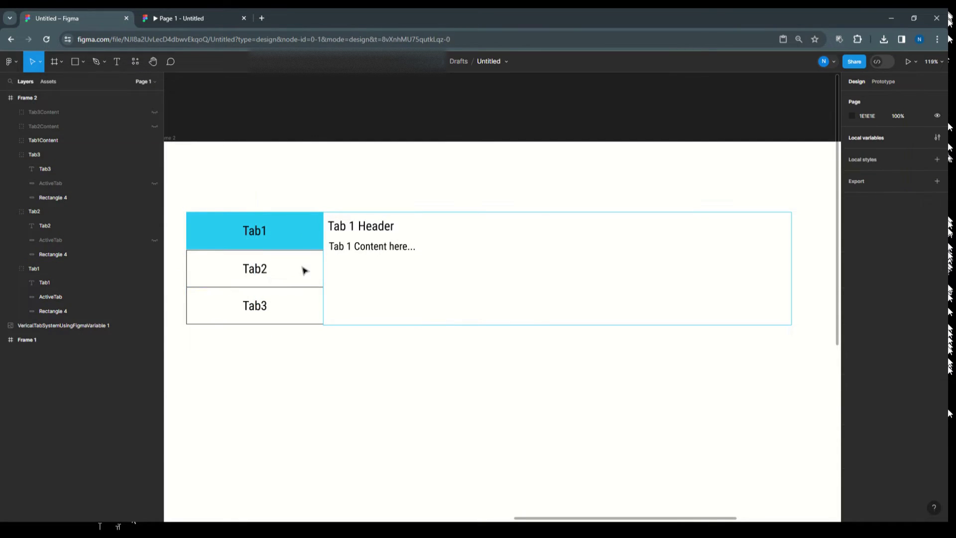
{"action": "left_click", "coordinate": [299, 252]}
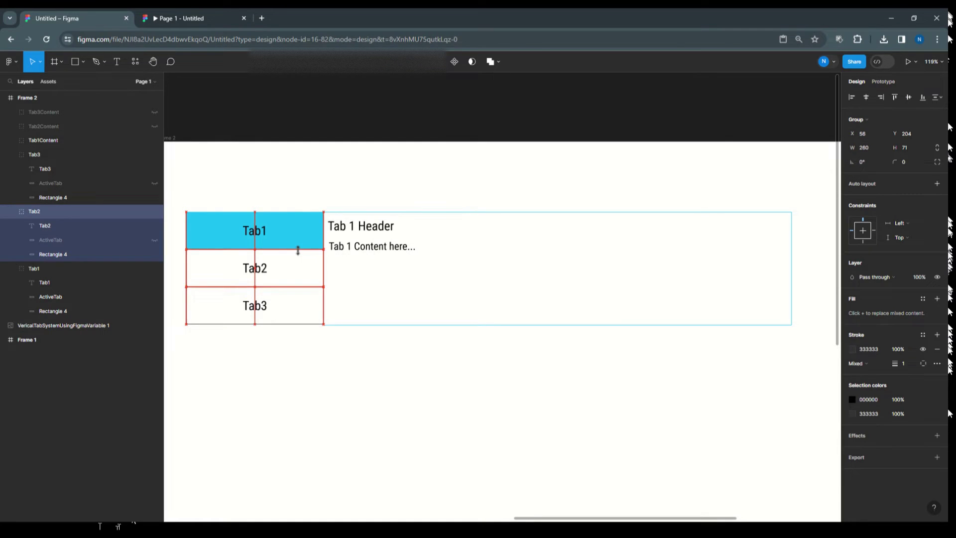
{"action": "left_click", "coordinate": [295, 124]}
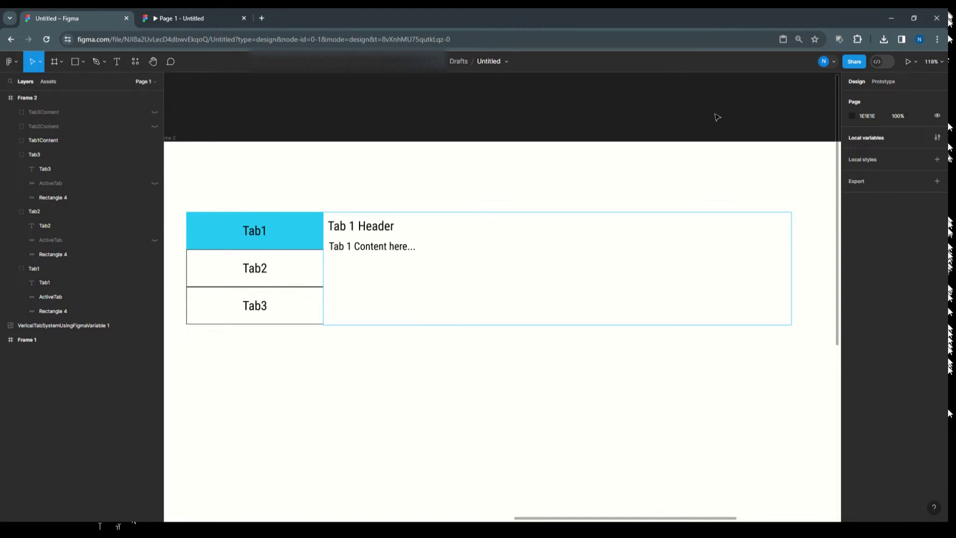
Step: Select the Tab1 group and collapse the Tab1, Tab2 and Tab3 groups in the layer list
{"action": "left_click", "coordinate": [318, 227]}
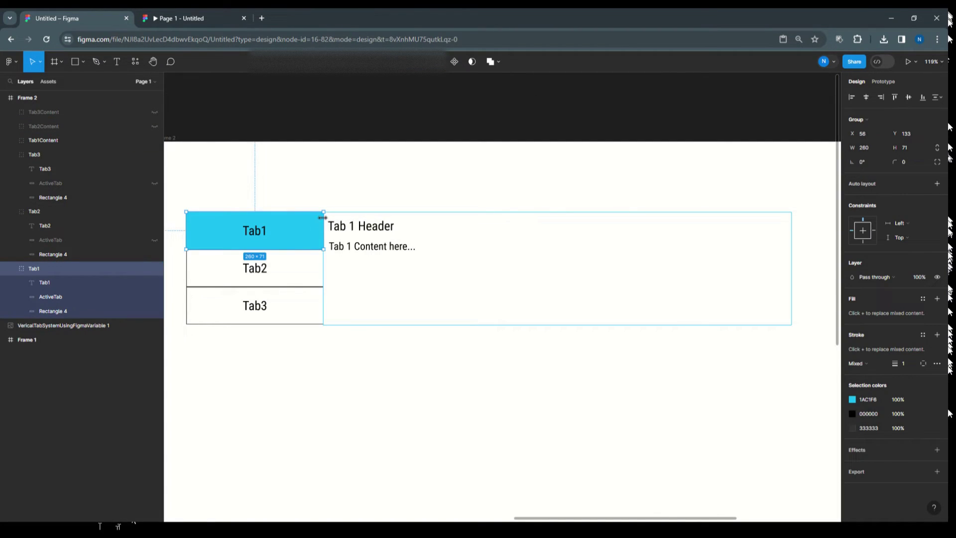
{"action": "left_click", "coordinate": [9, 268]}
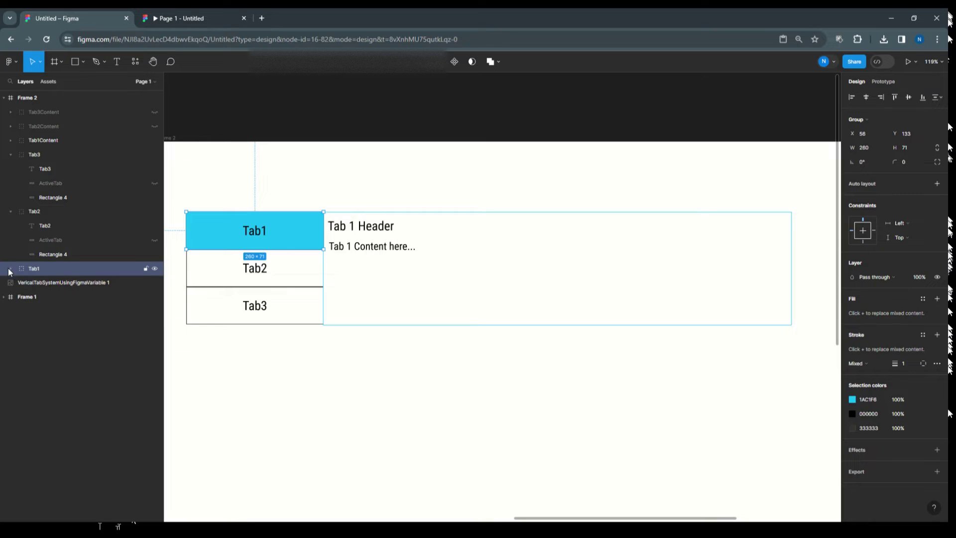
{"action": "left_click", "coordinate": [10, 209]}
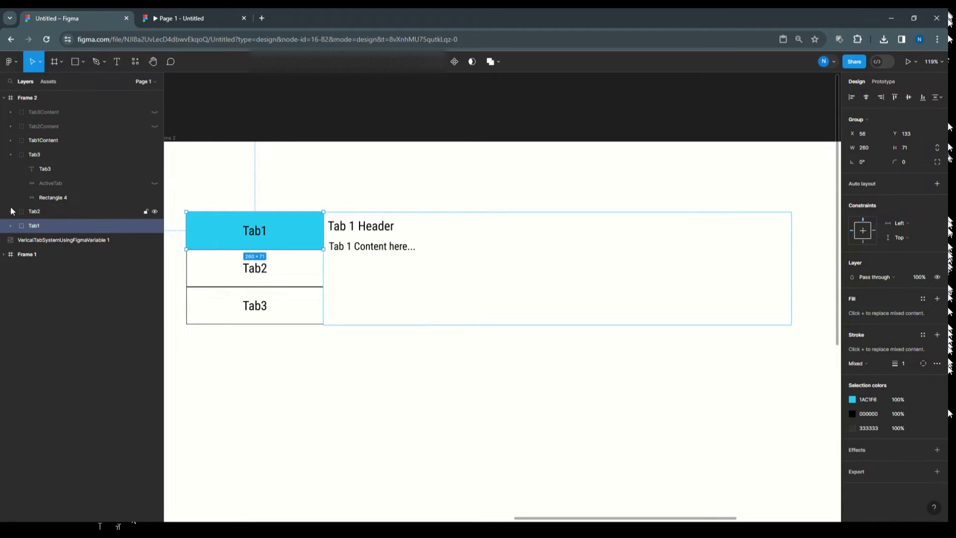
{"action": "left_click", "coordinate": [11, 155]}
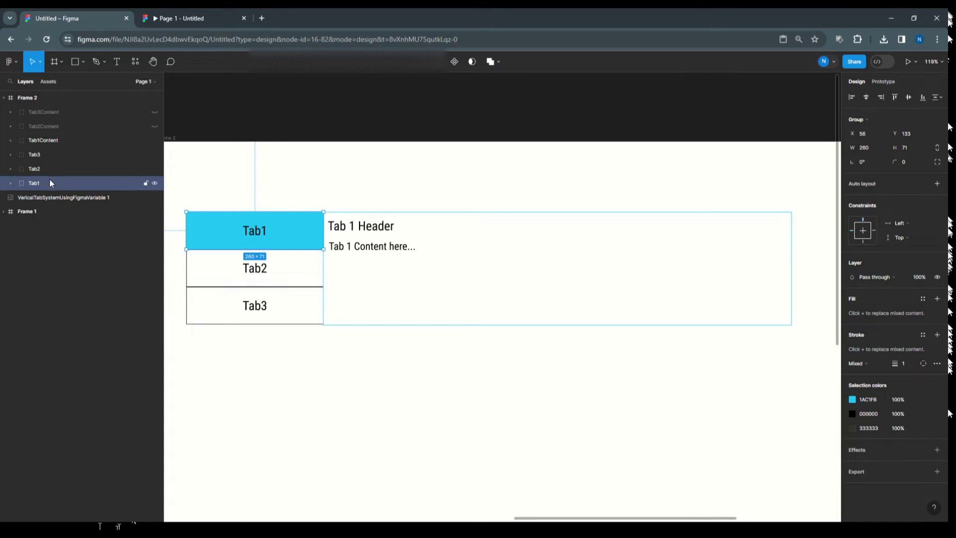
Step: Add an on-click Conditional interaction to the Tab1 group with the condition that VTabSystem variable Tab1 equals false
{"action": "left_click", "coordinate": [891, 82]}
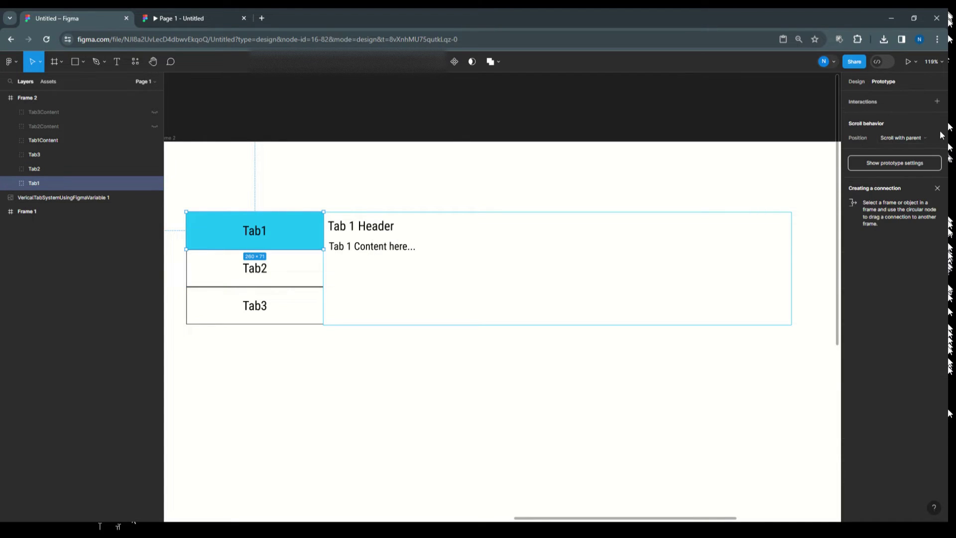
{"action": "left_click", "coordinate": [854, 103]}
{"action": "left_click", "coordinate": [774, 135]}
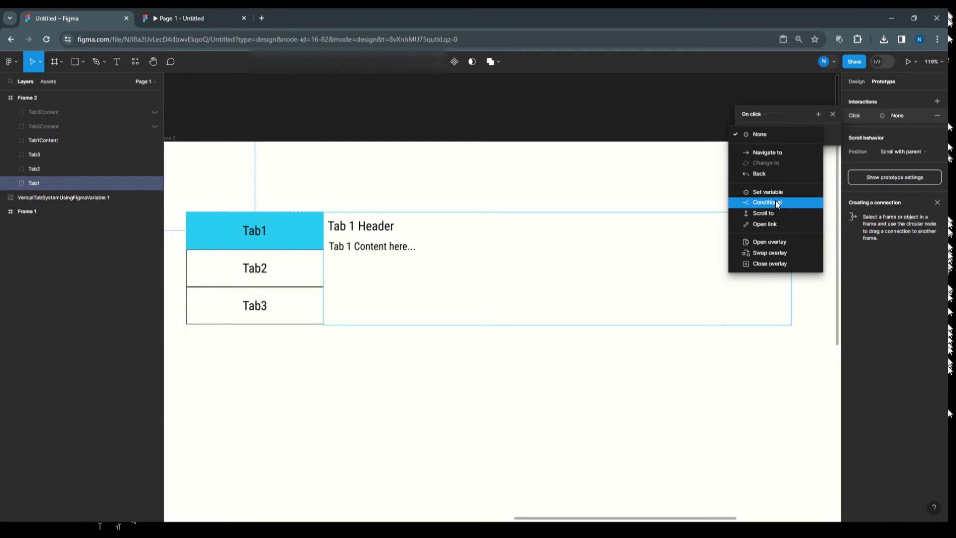
{"action": "left_click", "coordinate": [775, 202]}
{"action": "left_click", "coordinate": [754, 149]}
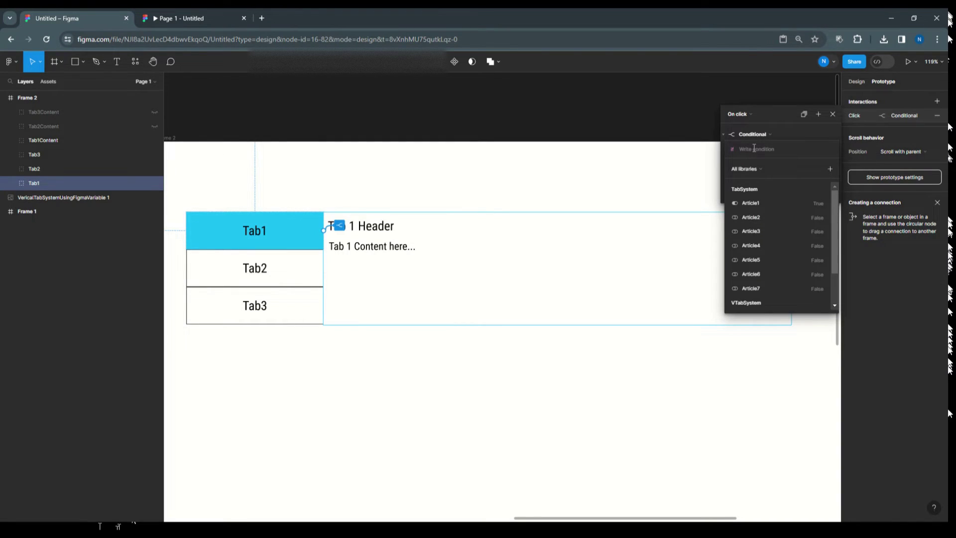
{"action": "scroll", "coordinate": [778, 305], "scroll_direction": "down", "scroll_amount": 2}
{"action": "left_click", "coordinate": [772, 272]}
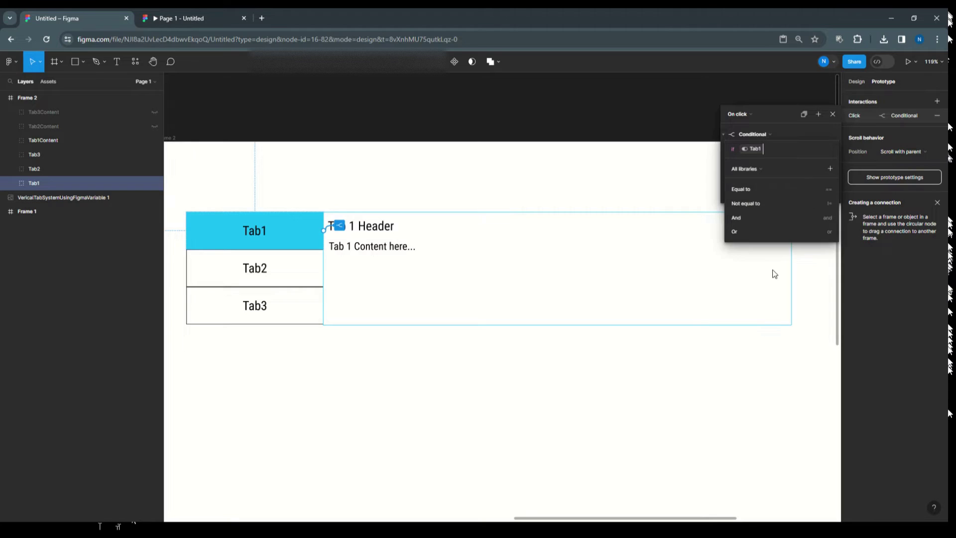
{"action": "left_click", "coordinate": [755, 191]}
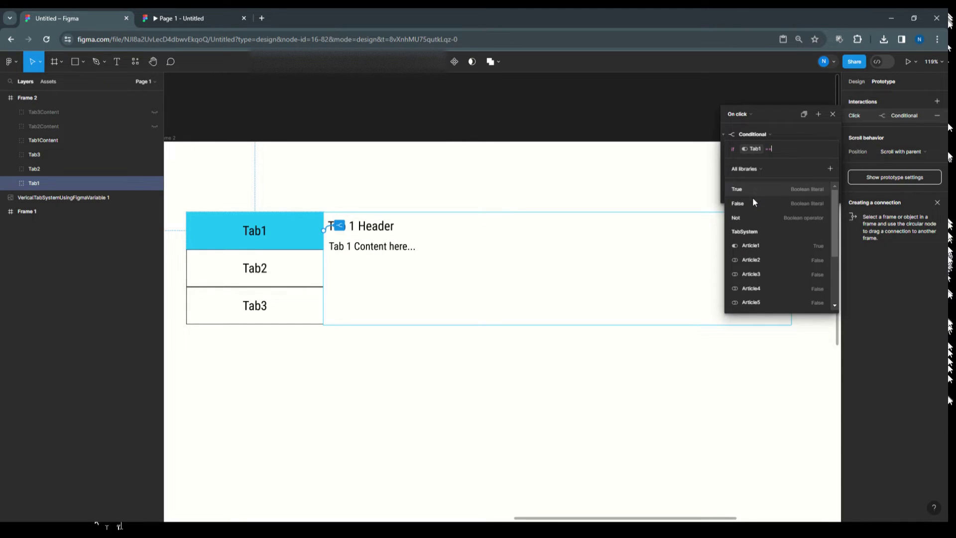
{"action": "left_click", "coordinate": [752, 201]}
{"action": "left_click", "coordinate": [796, 135]}
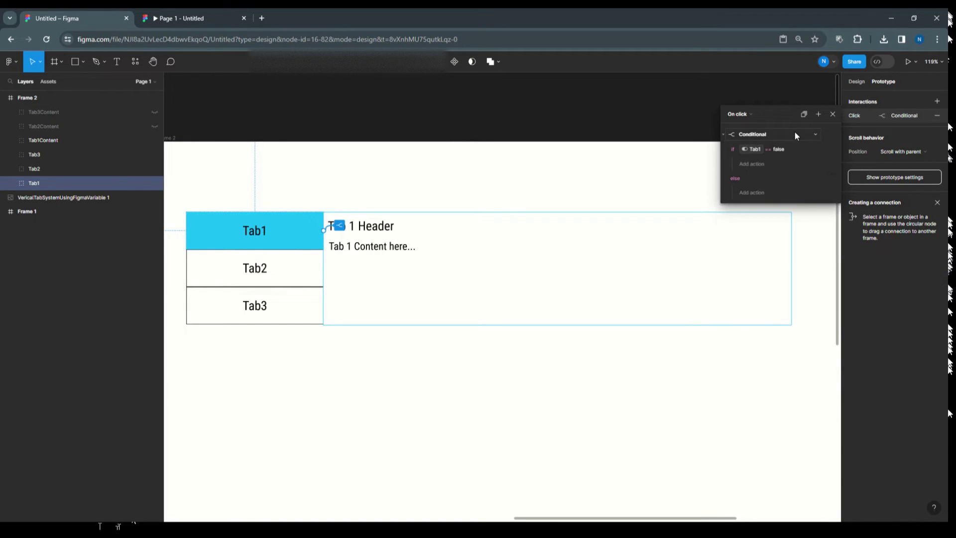
Step: Add a Set variable action under the if branch that sets Tab1 to true
{"action": "left_click", "coordinate": [760, 165]}
{"action": "left_click", "coordinate": [760, 215]}
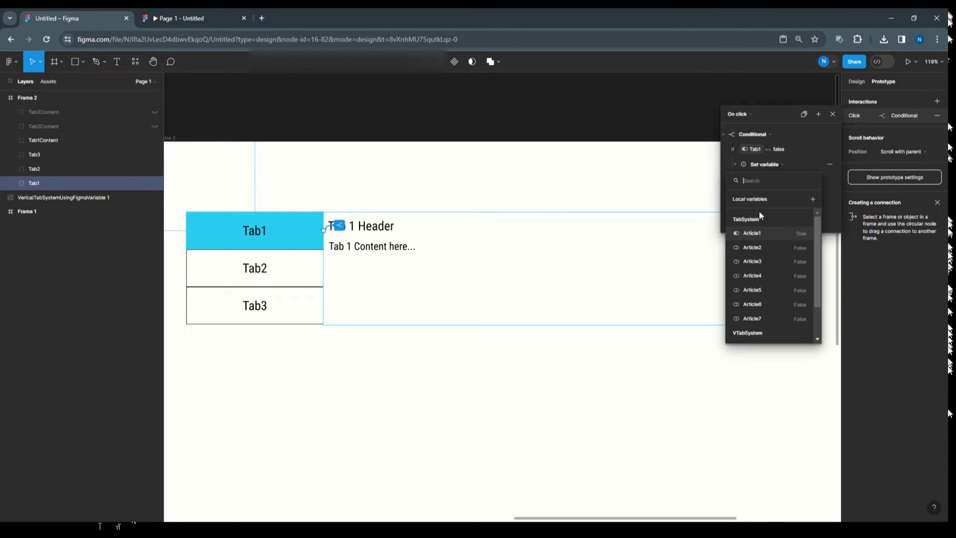
{"action": "scroll", "coordinate": [759, 288], "scroll_direction": "down", "scroll_amount": 3}
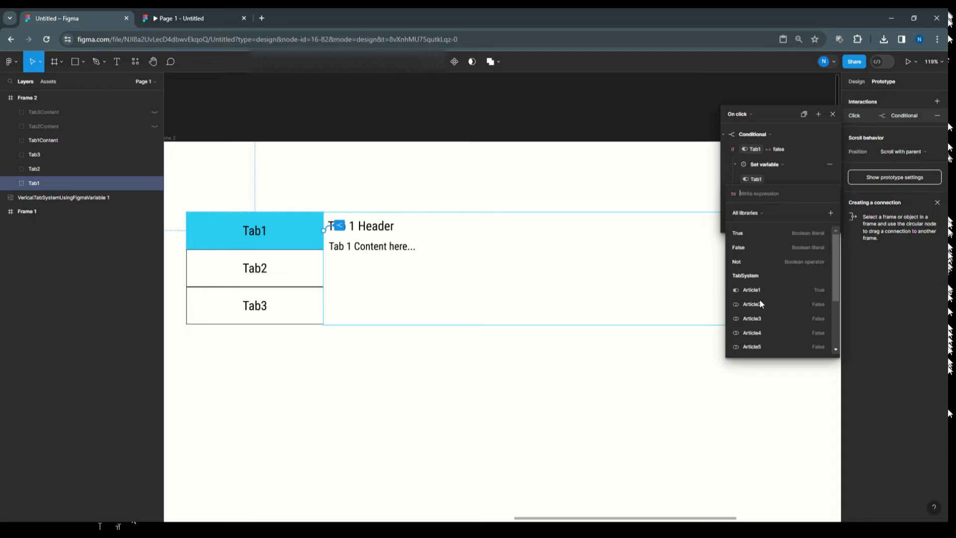
{"action": "left_click", "coordinate": [760, 303]}
{"action": "left_click", "coordinate": [795, 131]}
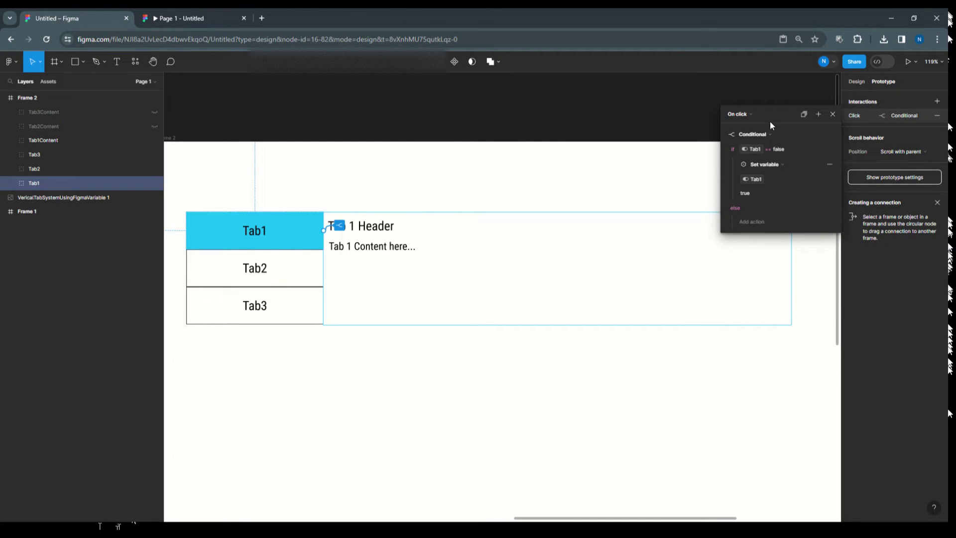
Step: Add a second Set variable action under the if branch that sets Tab2 to false
{"action": "left_click", "coordinate": [830, 149]}
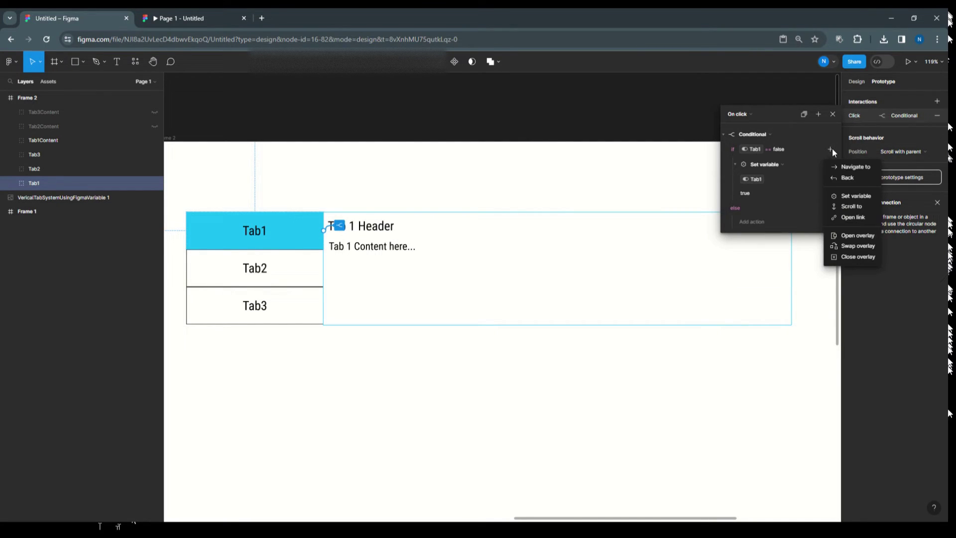
{"action": "left_click", "coordinate": [834, 199]}
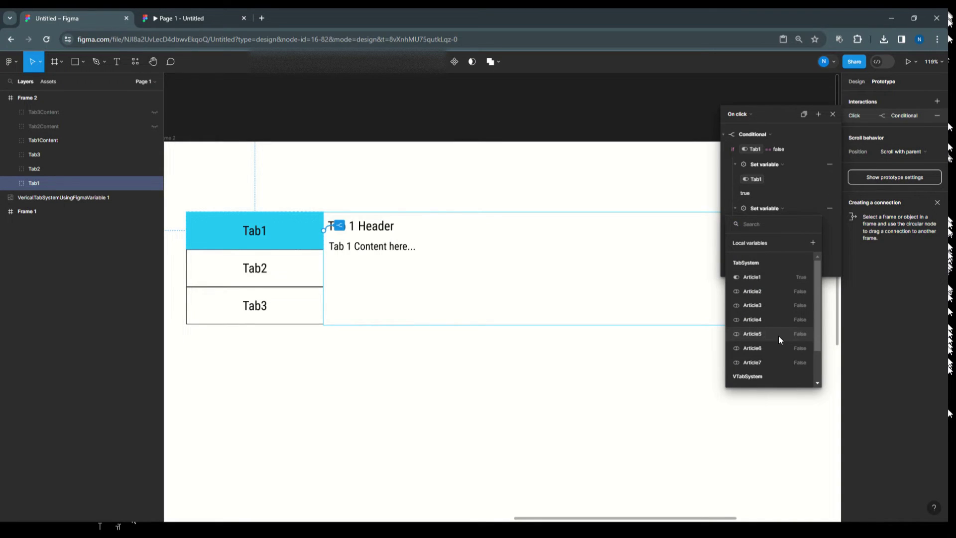
{"action": "scroll", "coordinate": [780, 339], "scroll_direction": "down", "scroll_amount": 3}
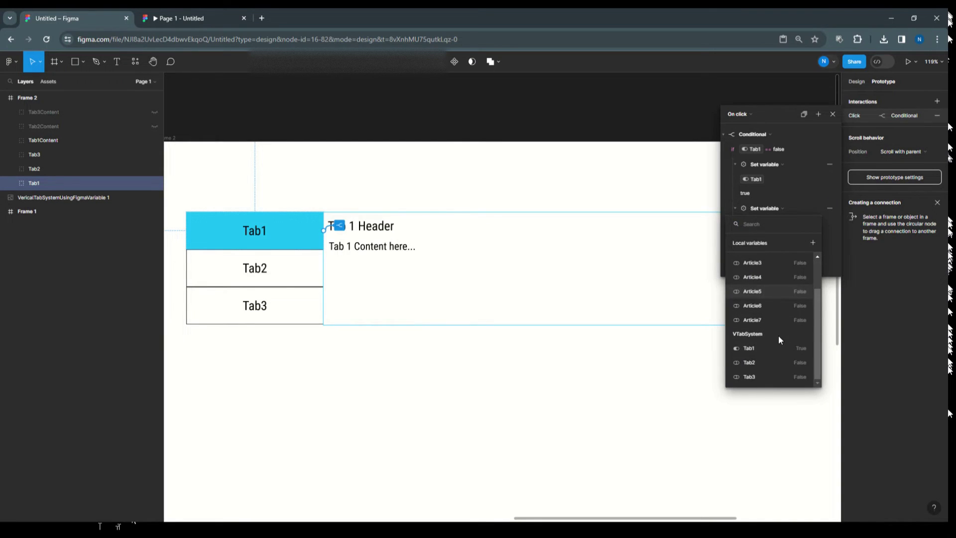
{"action": "left_click", "coordinate": [758, 363]}
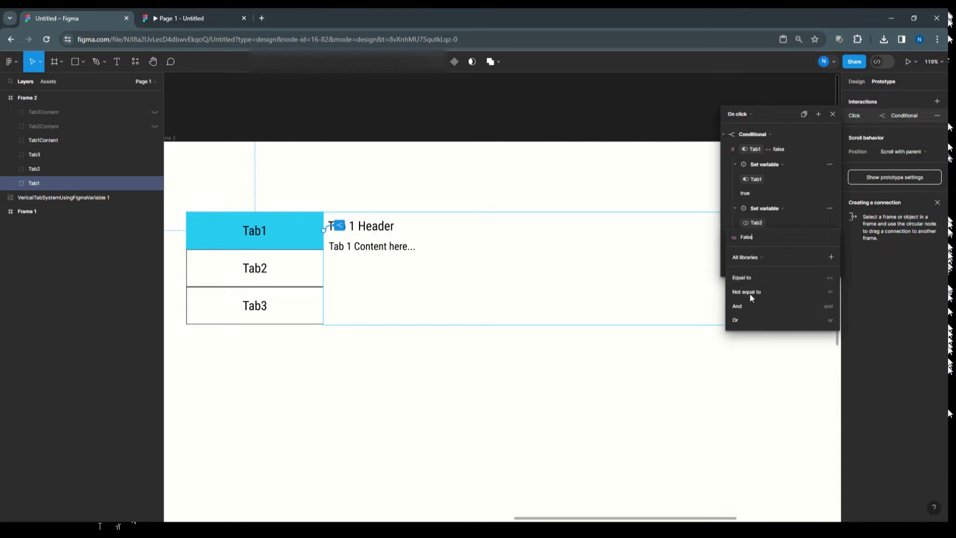
{"action": "left_click", "coordinate": [809, 139]}
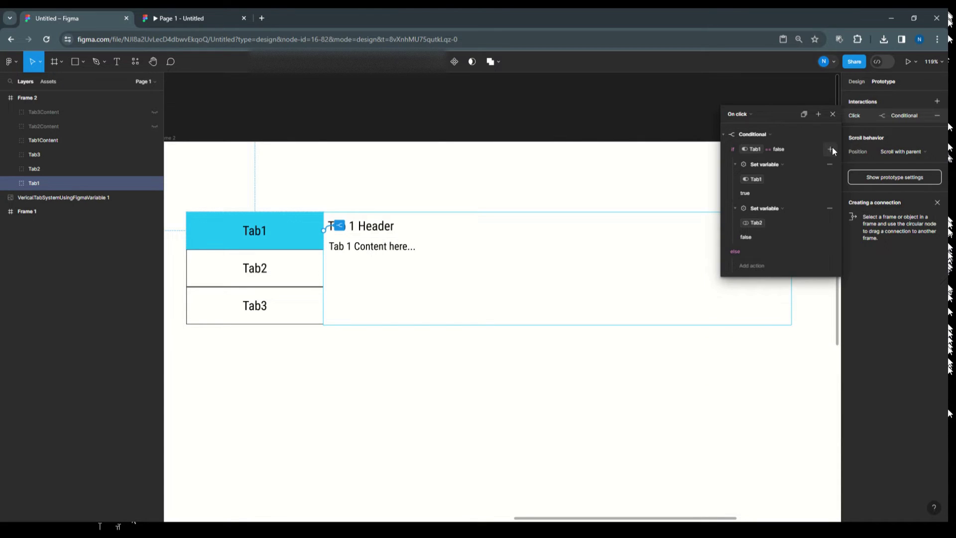
Step: Add a third Set variable action under the if branch that sets Tab3 to false, then close the interaction
{"action": "left_click", "coordinate": [832, 149]}
{"action": "left_click", "coordinate": [852, 190]}
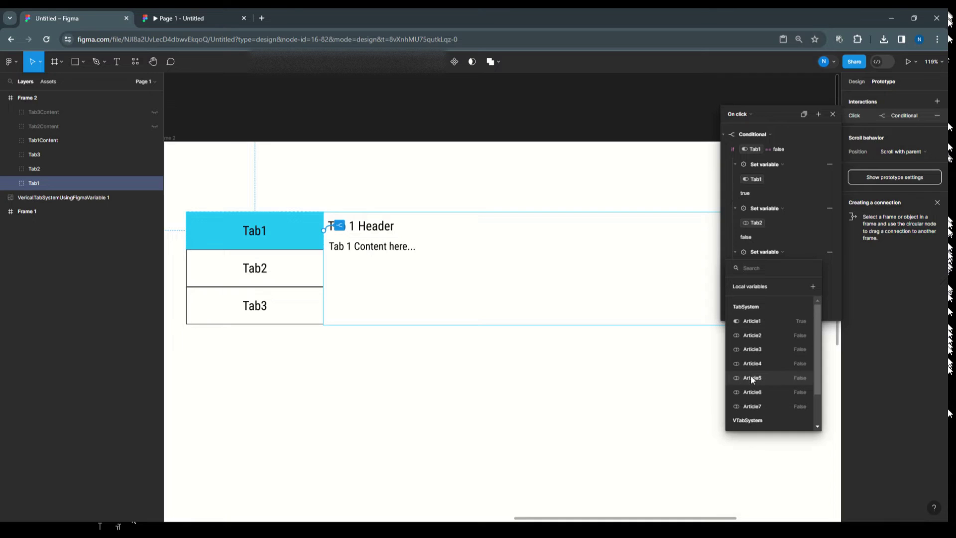
{"action": "scroll", "coordinate": [752, 380], "scroll_direction": "down", "scroll_amount": 2}
{"action": "left_click", "coordinate": [759, 420]}
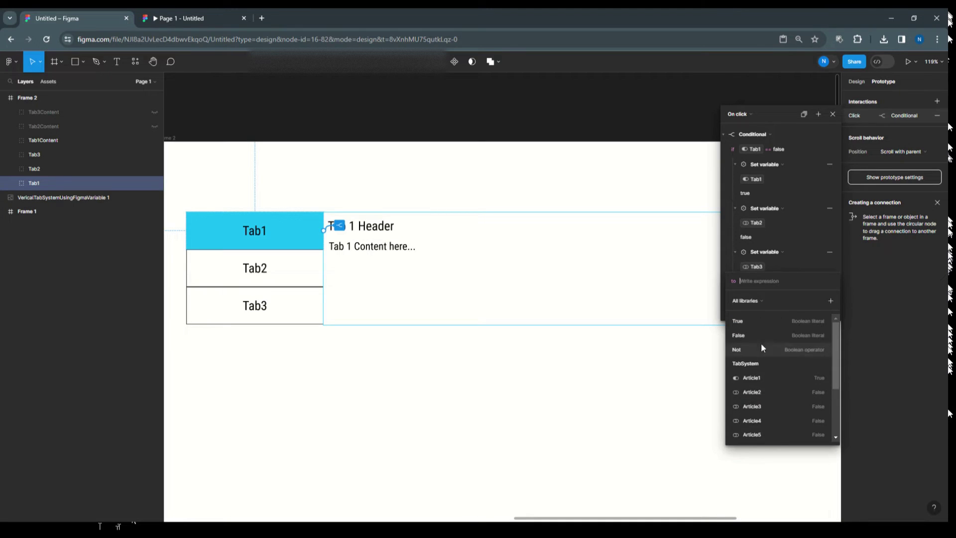
{"action": "left_click", "coordinate": [758, 335]}
{"action": "left_click", "coordinate": [809, 144]}
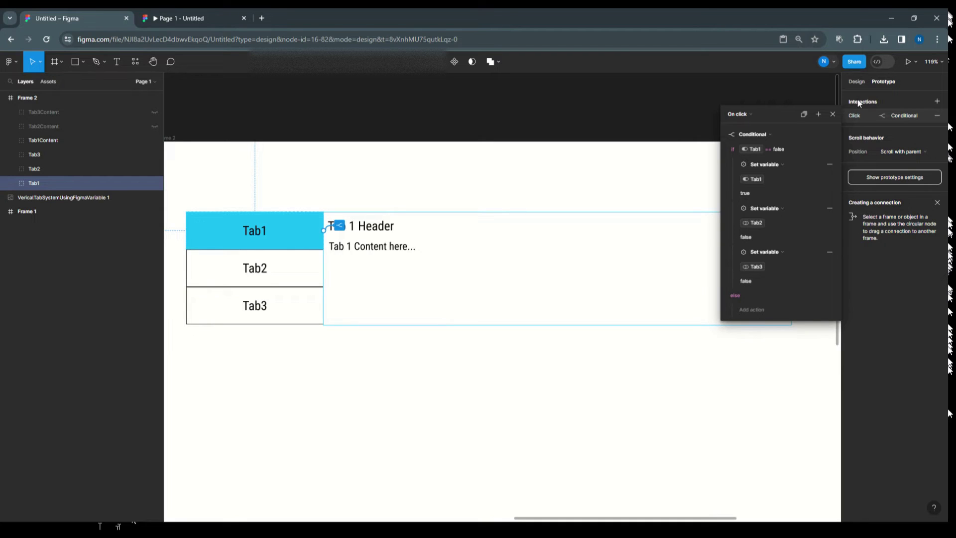
{"action": "left_click", "coordinate": [684, 94]}
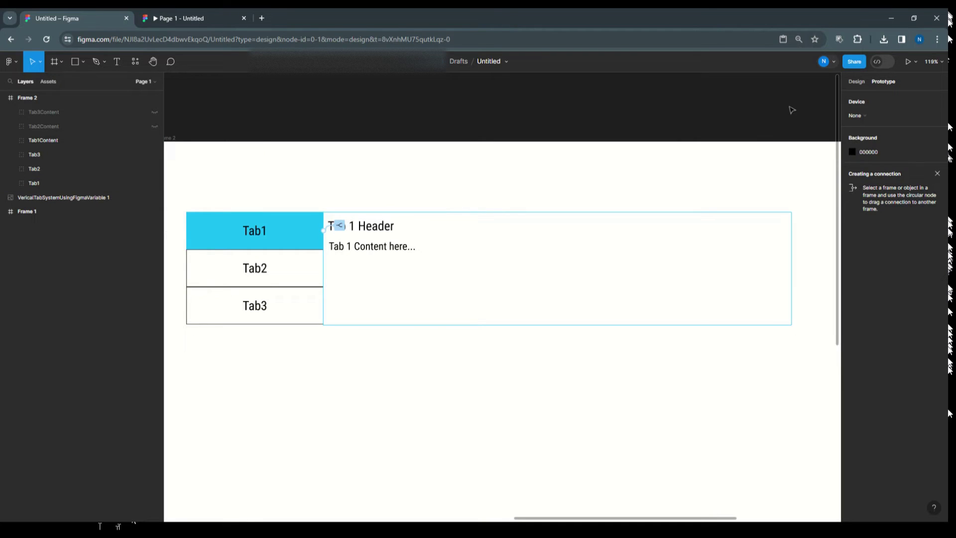
Step: Review the VTabSystem local variables and compare them with the Tab1 group's conditional click interaction
{"action": "left_click", "coordinate": [850, 82]}
{"action": "left_click", "coordinate": [937, 138]}
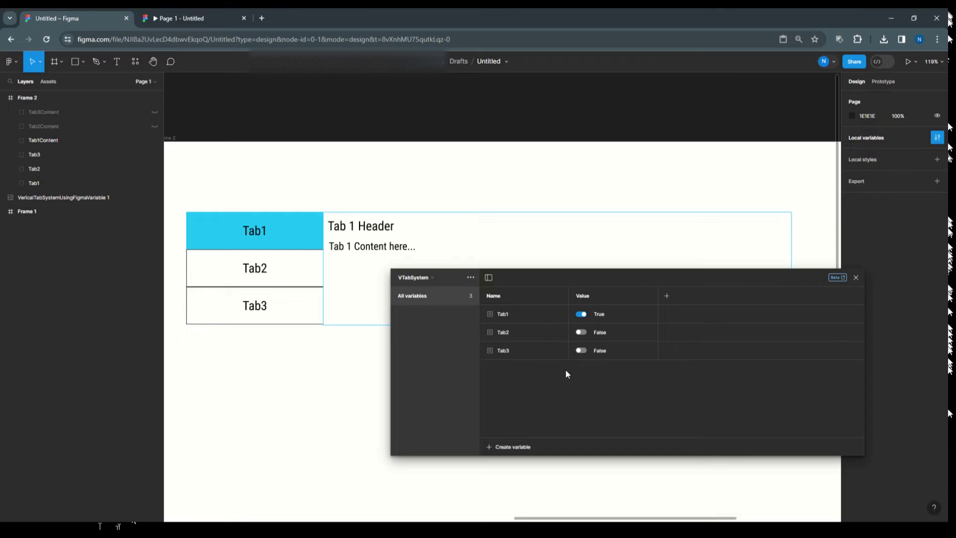
{"action": "left_click", "coordinate": [856, 277]}
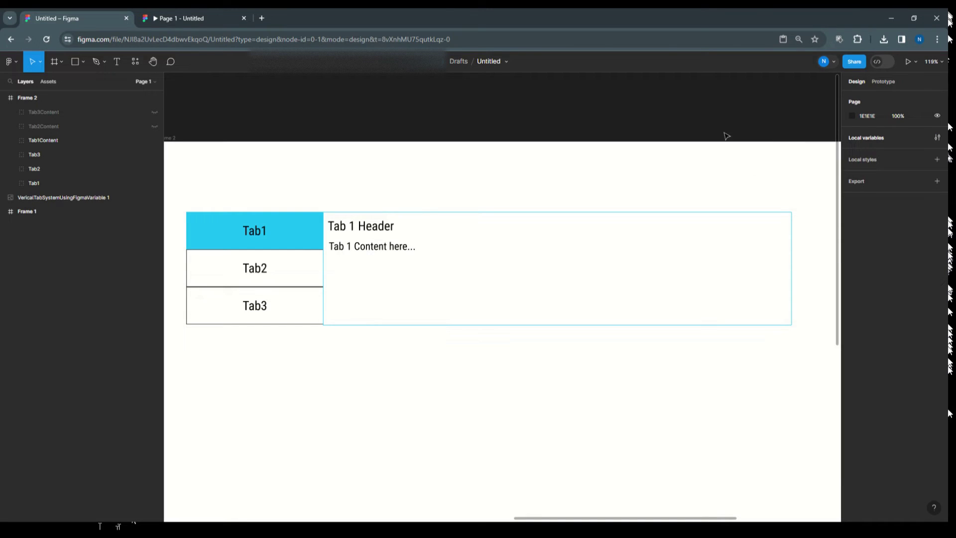
{"action": "left_click", "coordinate": [274, 237]}
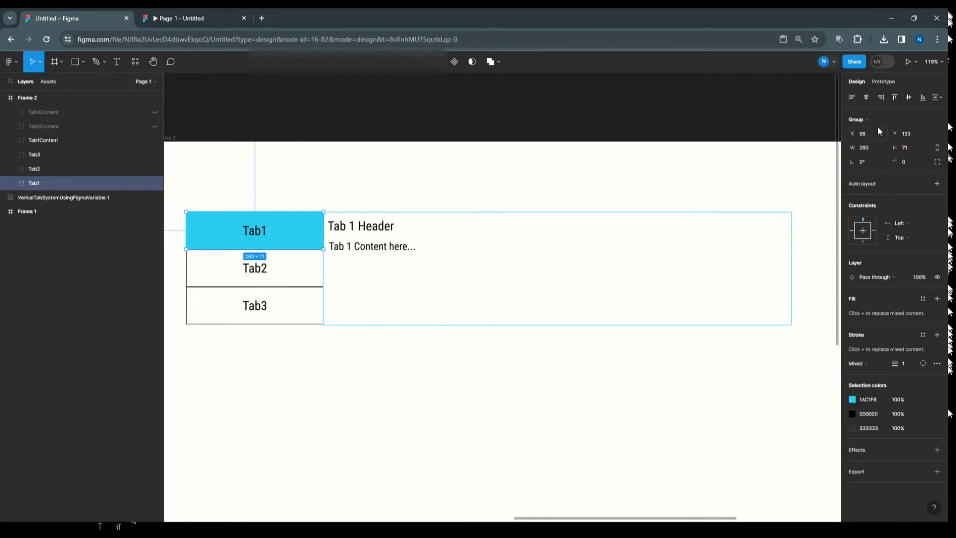
{"action": "left_click", "coordinate": [882, 88]}
{"action": "left_click", "coordinate": [861, 114]}
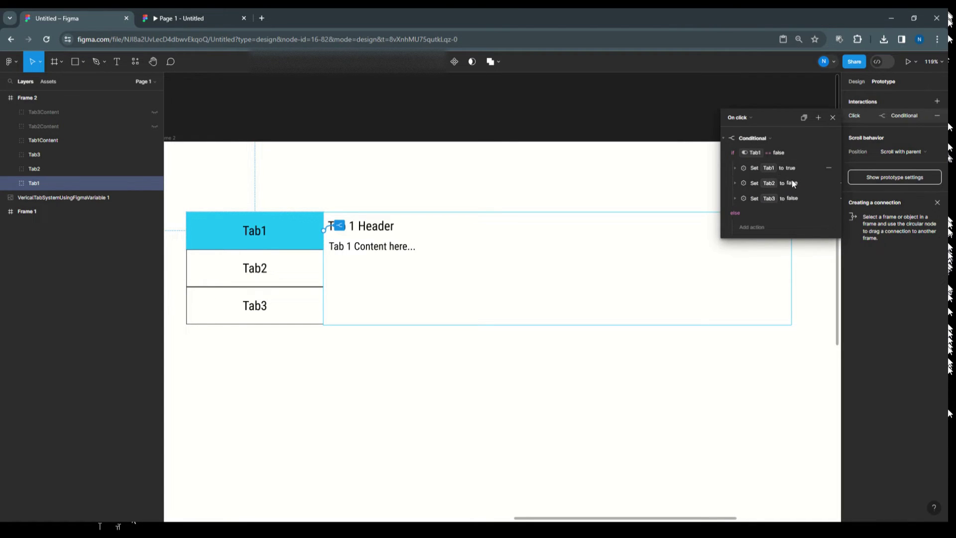
{"action": "left_click", "coordinate": [833, 117]}
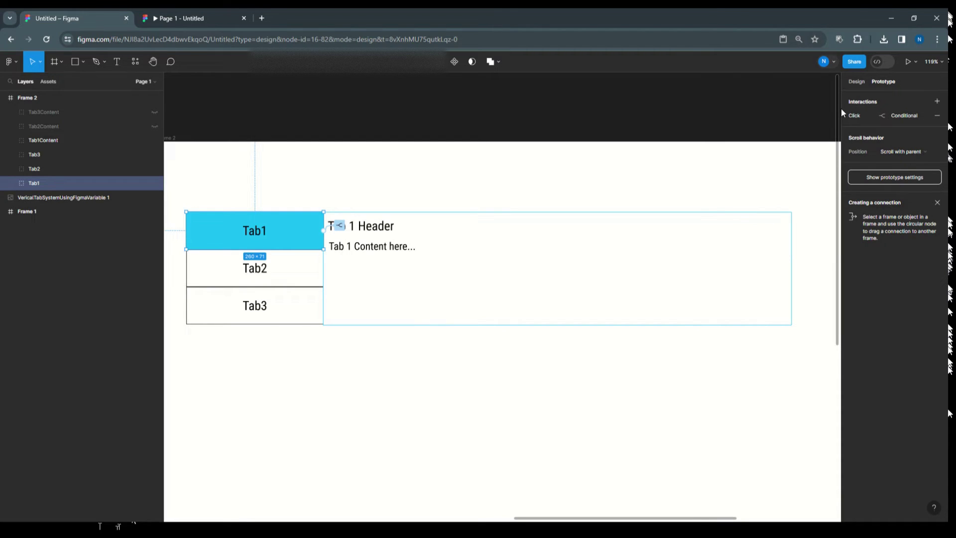
Step: Copy the Tab1 group's conditional click interaction onto the Tab2 group and open the pasted interaction
{"action": "left_click", "coordinate": [846, 114]}
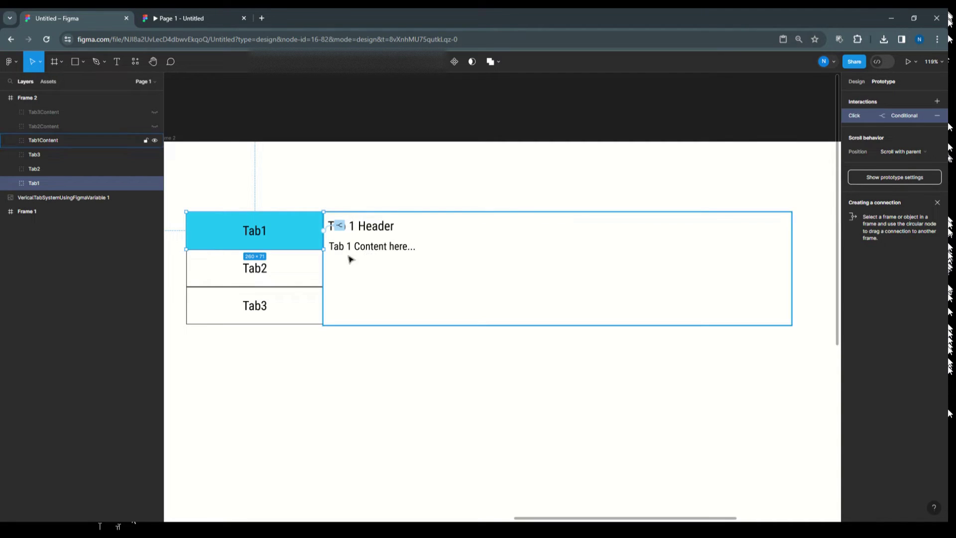
{"action": "key", "text": "Escape"}
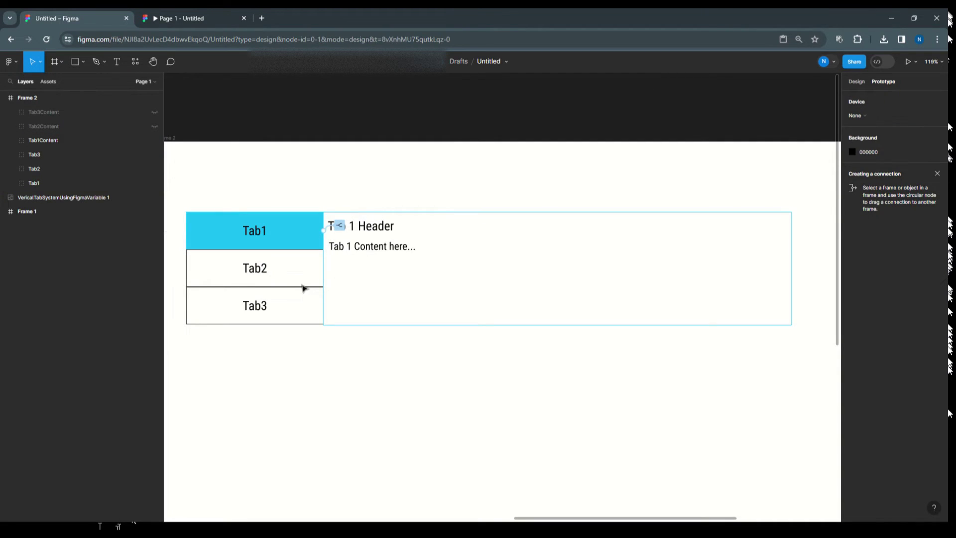
{"action": "left_click", "coordinate": [47, 169]}
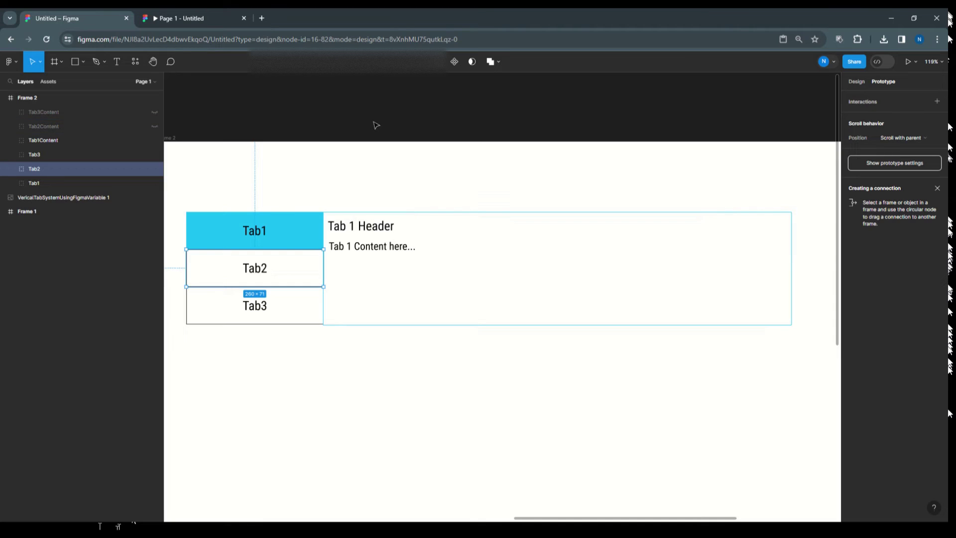
{"action": "key", "text": "ctrl+alt+v"}
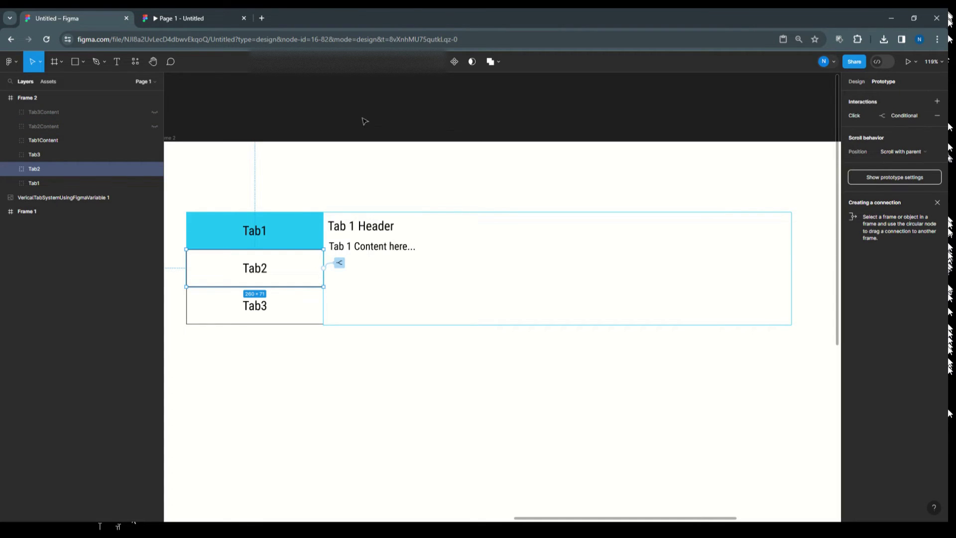
{"action": "left_click", "coordinate": [848, 117]}
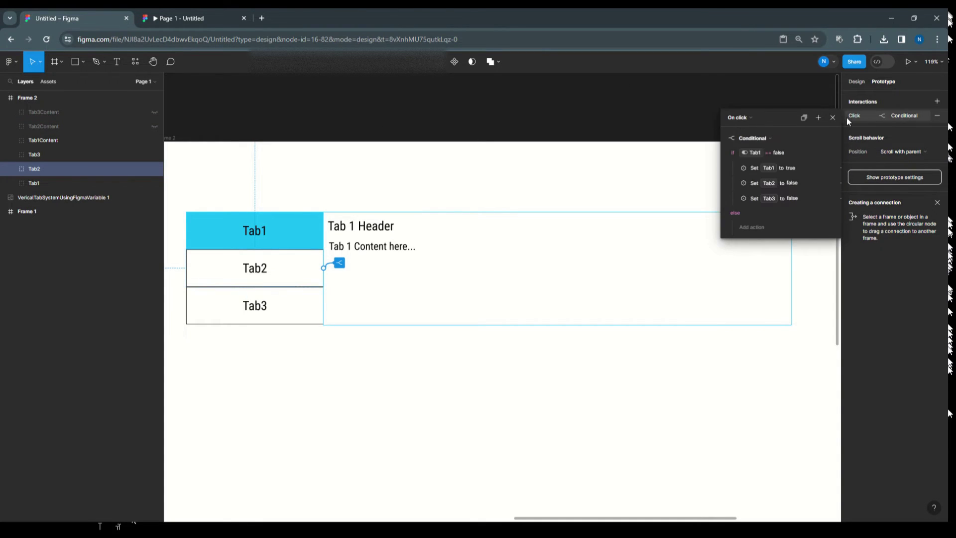
Step: Change the if condition of the Tab2 group's click interaction to check that the VTabSystem variable Tab2 equals false
{"action": "left_click", "coordinate": [752, 153]}
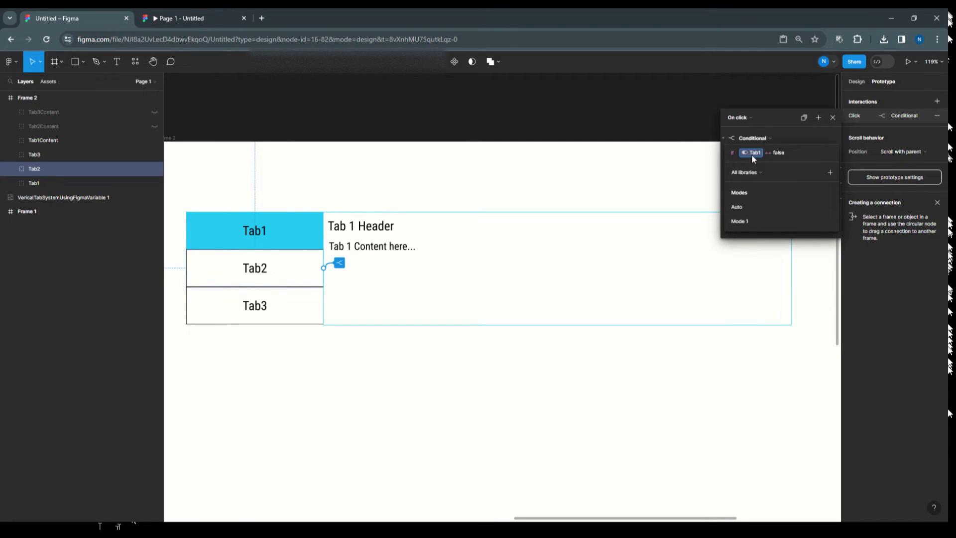
{"action": "key", "text": "BackSpace"}
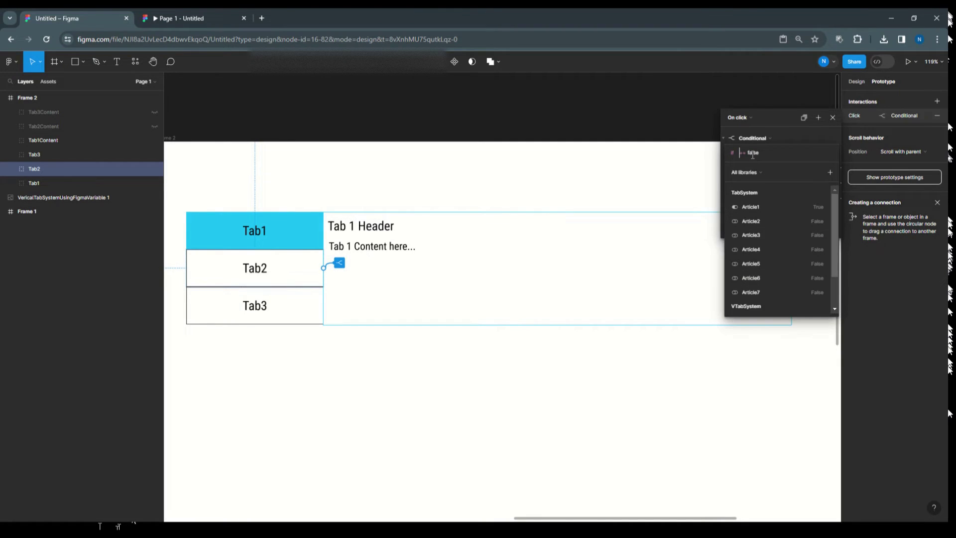
{"action": "scroll", "coordinate": [769, 313], "scroll_direction": "down", "scroll_amount": 2}
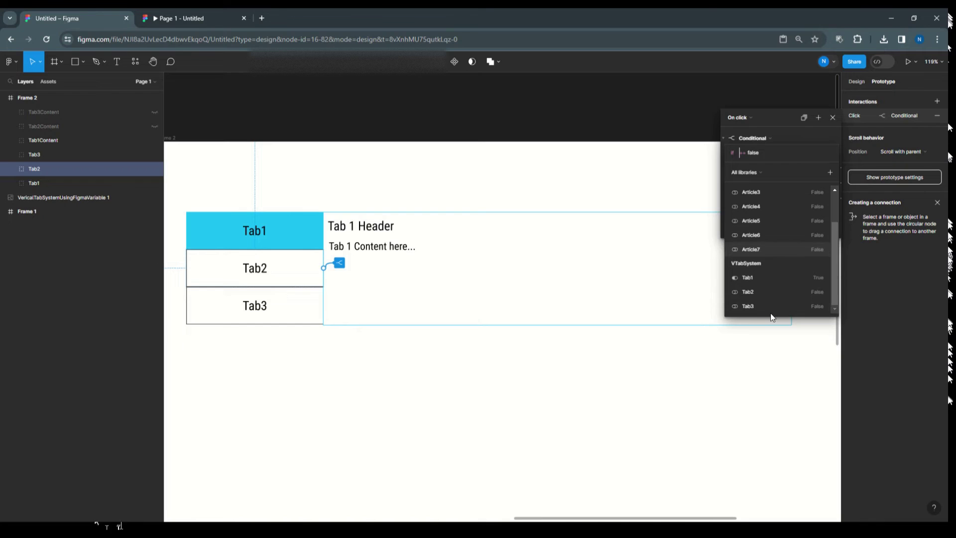
{"action": "left_click", "coordinate": [766, 291]}
{"action": "left_click", "coordinate": [786, 131]}
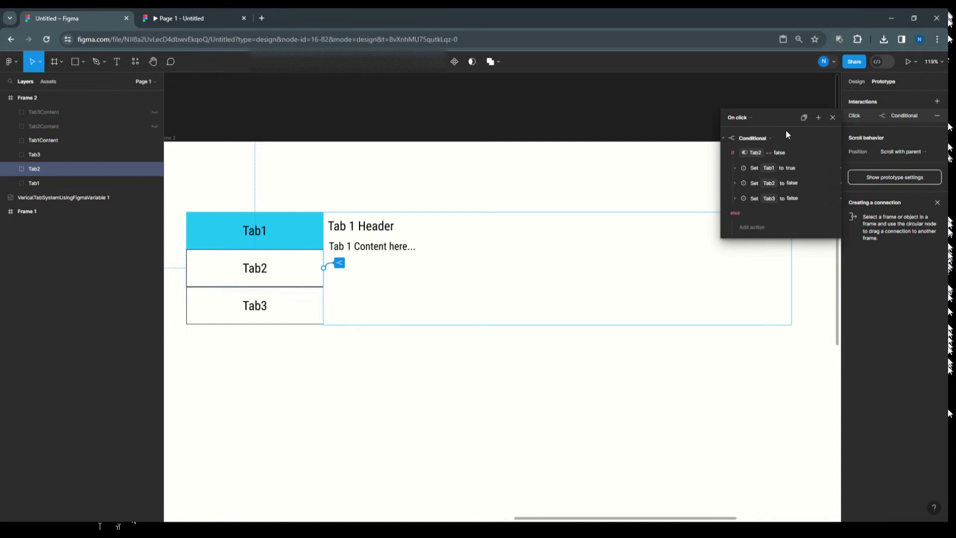
Step: Change the first Set variable action under the if branch so that it sets Tab2 to true
{"action": "left_click", "coordinate": [734, 168]}
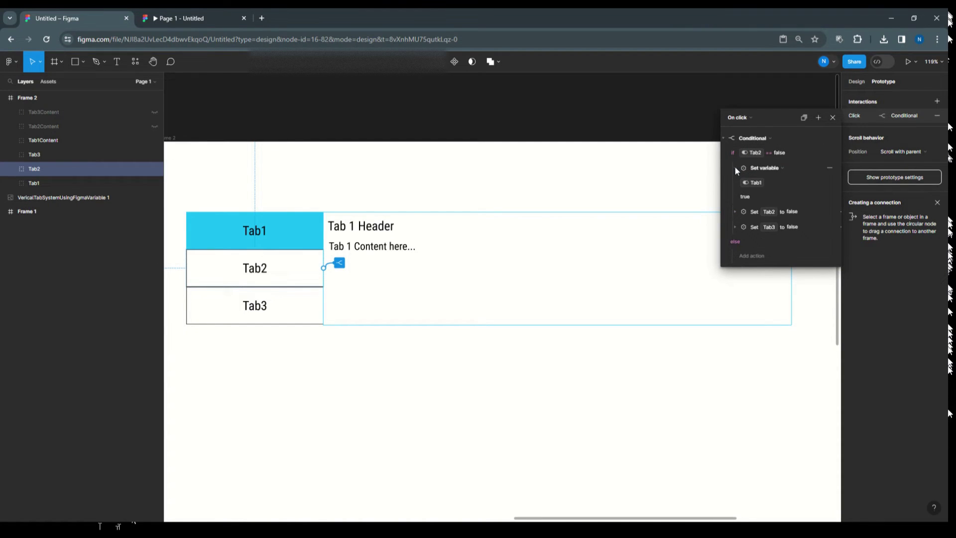
{"action": "left_click", "coordinate": [749, 181]}
{"action": "left_click", "coordinate": [753, 322]}
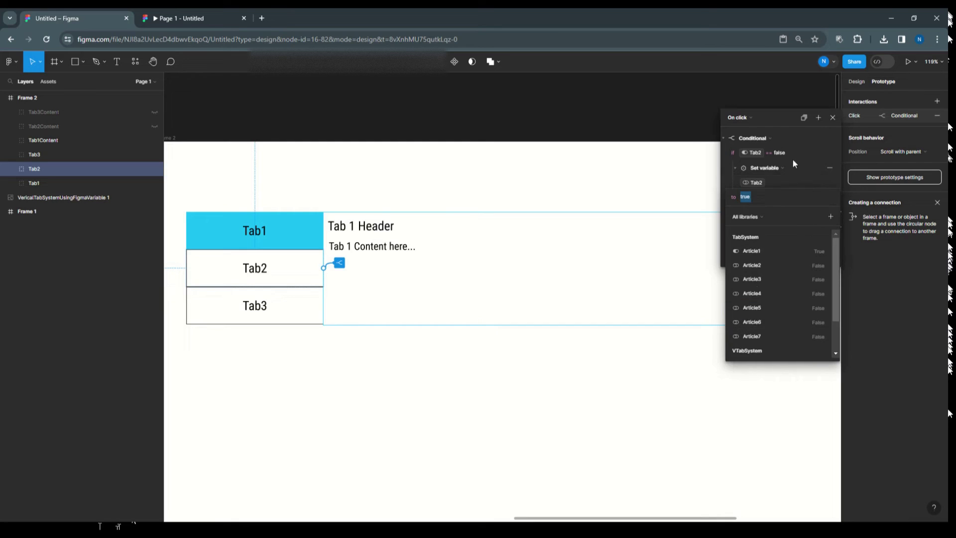
{"action": "left_click", "coordinate": [799, 136]}
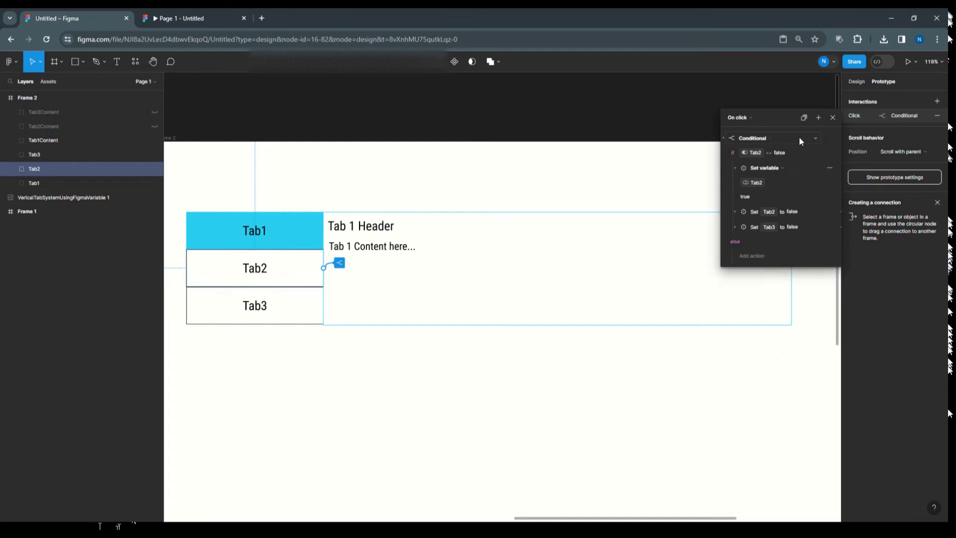
Step: Change the second Set variable action so that it sets Tab1 to false, then close the Tab2 group's interaction
{"action": "left_click", "coordinate": [734, 210]}
{"action": "left_click", "coordinate": [757, 223]}
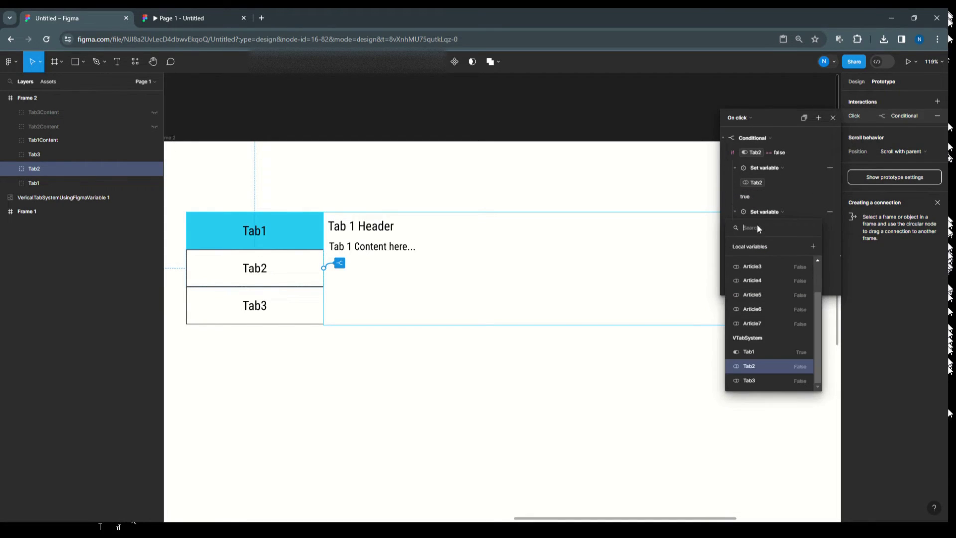
{"action": "left_click", "coordinate": [749, 352]}
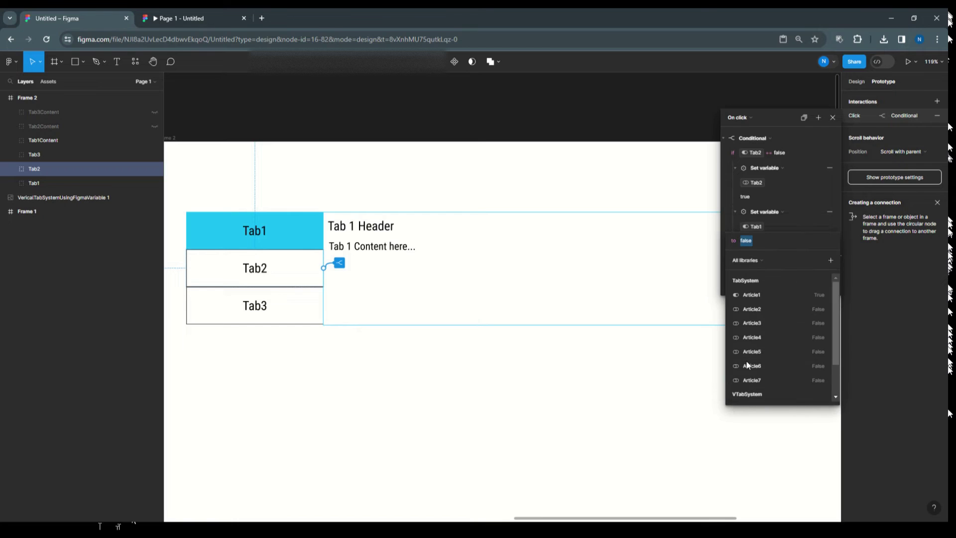
{"action": "left_click", "coordinate": [785, 119]}
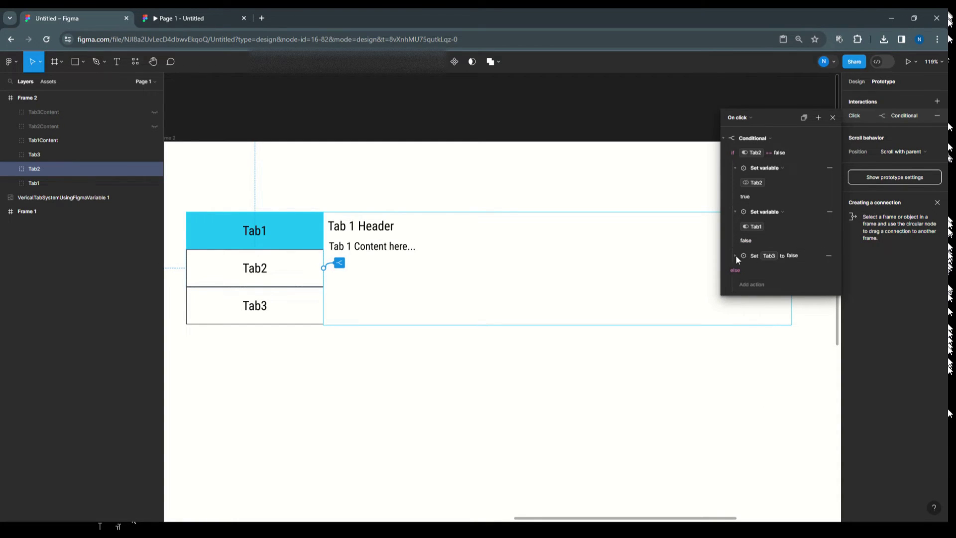
{"action": "left_click", "coordinate": [832, 118]}
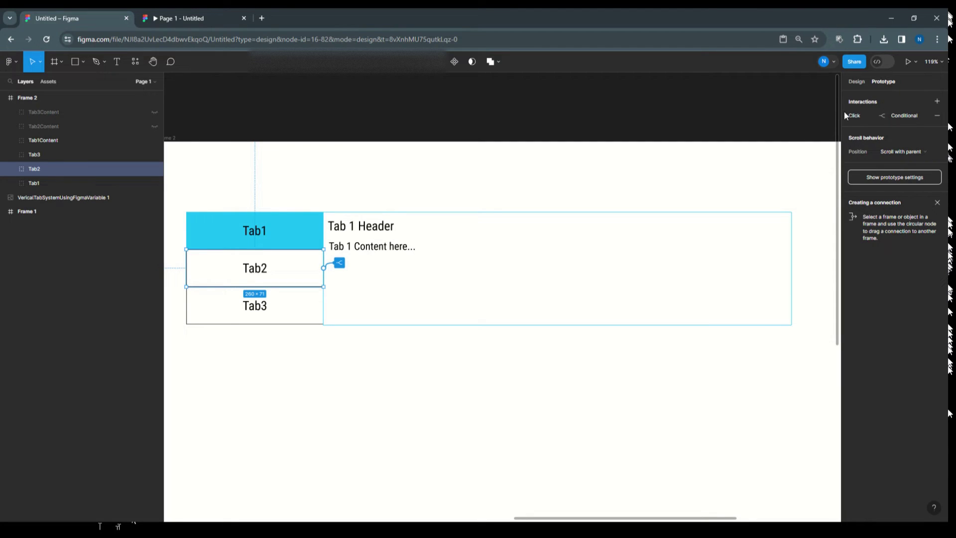
Step: Copy the Tab2 group's conditional click interaction onto the Tab3 group and open the pasted interaction
{"action": "left_click", "coordinate": [844, 112]}
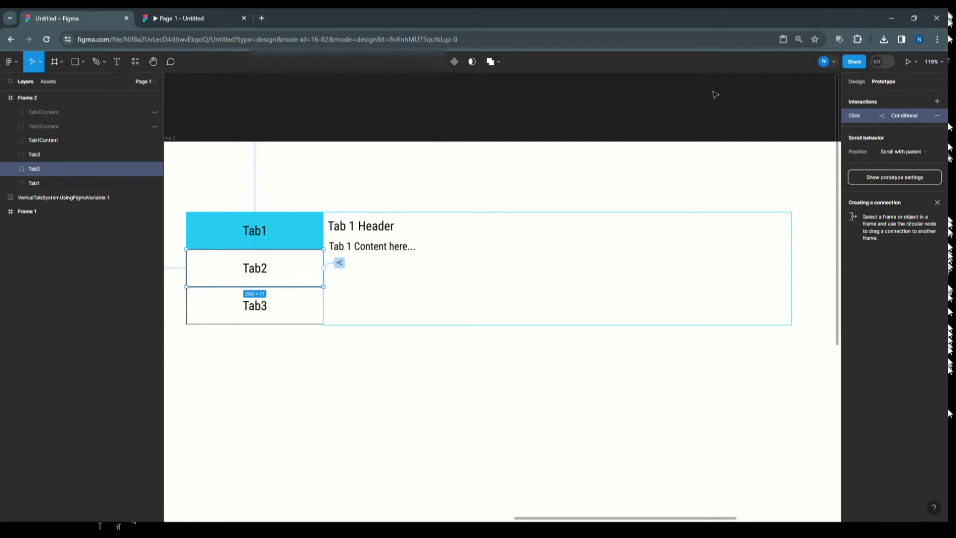
{"action": "left_click", "coordinate": [39, 154]}
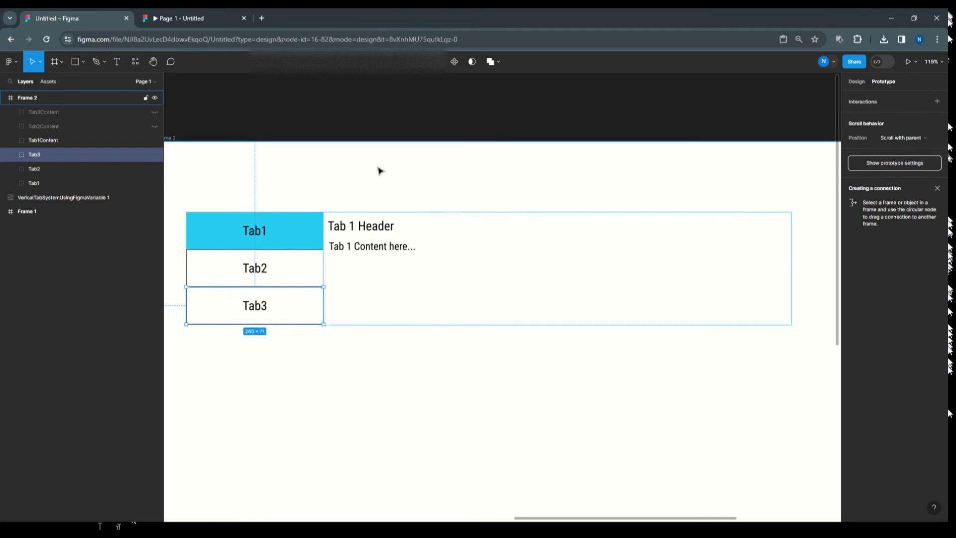
{"action": "key", "text": "ctrl+v"}
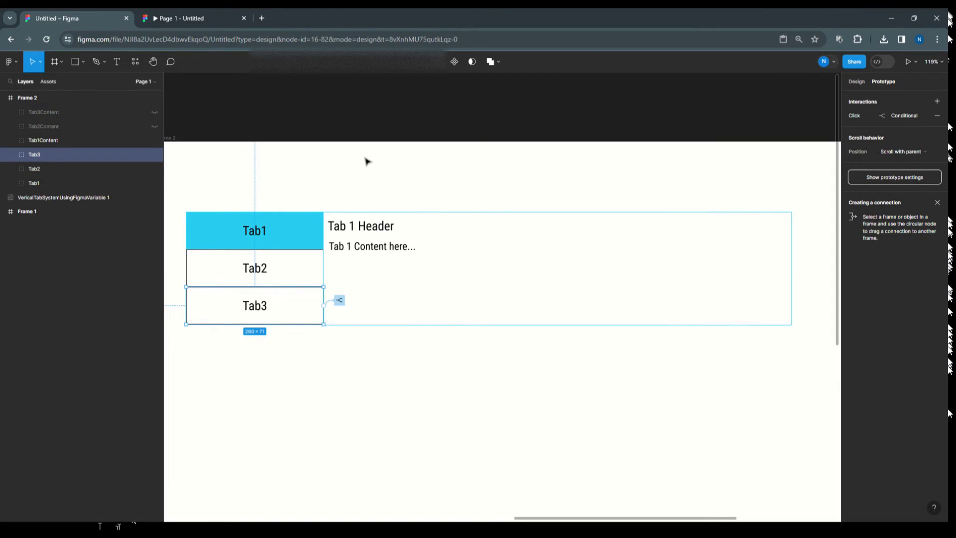
{"action": "left_click", "coordinate": [851, 115]}
Step: Change the if condition of the Tab3 group's click interaction to check that the VTabSystem variable Tab3 equals false
{"action": "left_click", "coordinate": [755, 152]}
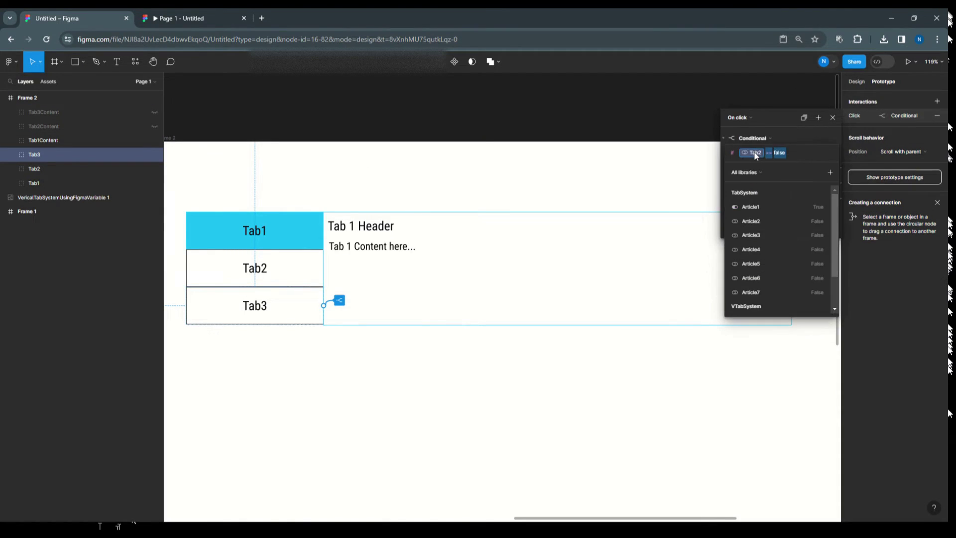
{"action": "key", "text": "BackSpace"}
{"action": "scroll", "coordinate": [745, 287], "scroll_direction": "down", "scroll_amount": 3}
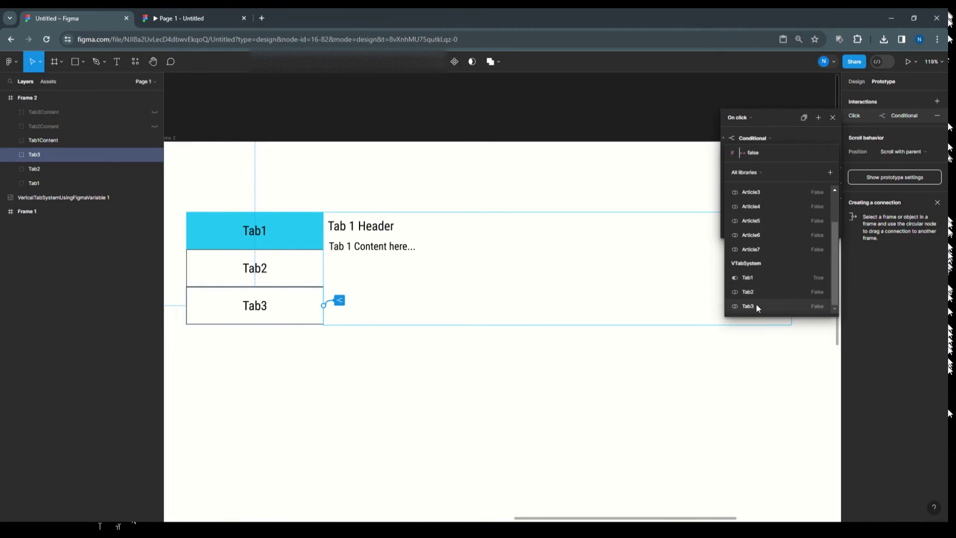
{"action": "left_click", "coordinate": [756, 305]}
{"action": "left_click", "coordinate": [783, 120]}
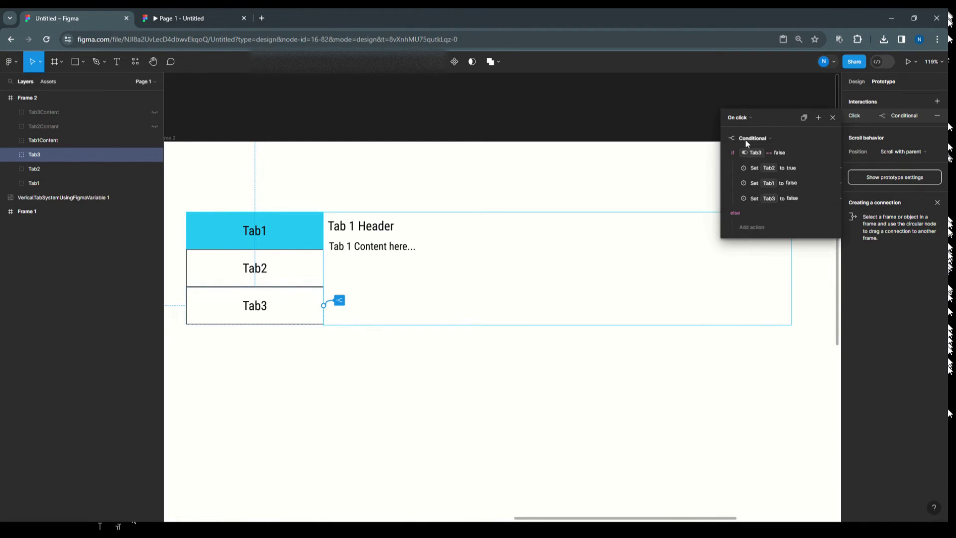
Step: Change the first Set variable action of the Tab3 group's interaction so that it sets Tab3 to true
{"action": "left_click", "coordinate": [735, 169]}
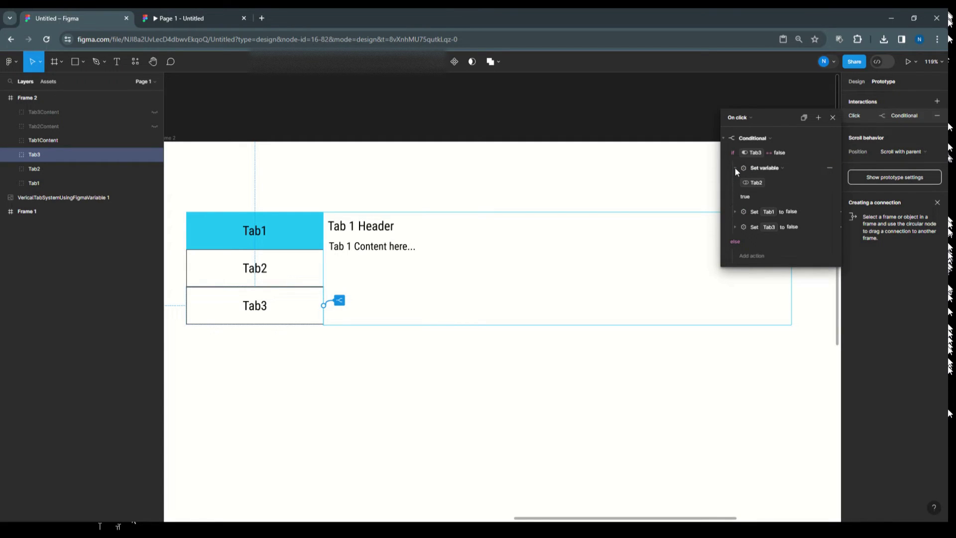
{"action": "left_click", "coordinate": [757, 184]}
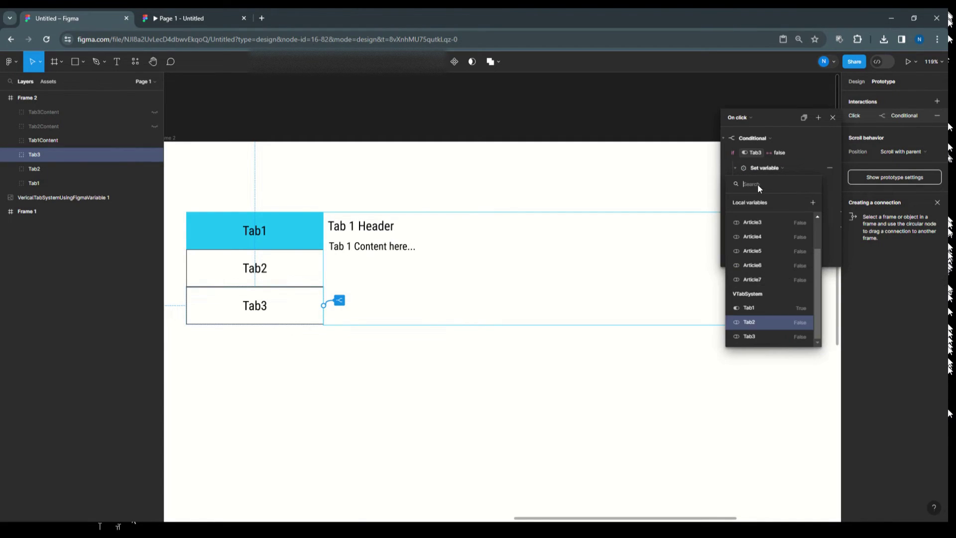
{"action": "left_click", "coordinate": [757, 335]}
{"action": "left_click", "coordinate": [785, 129]}
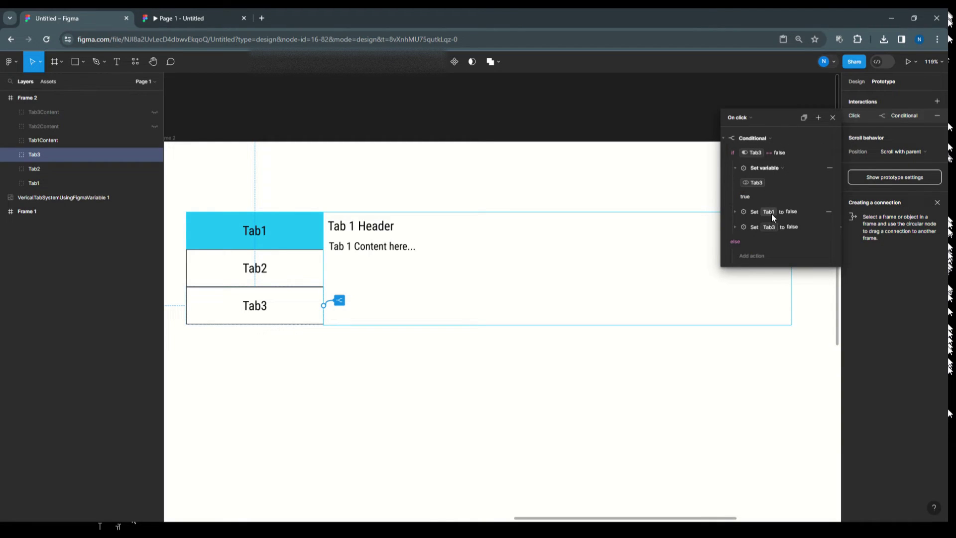
Step: Change the third Set variable action so that it sets Tab2 to false, then close the Tab3 group's interaction
{"action": "left_click", "coordinate": [735, 227]}
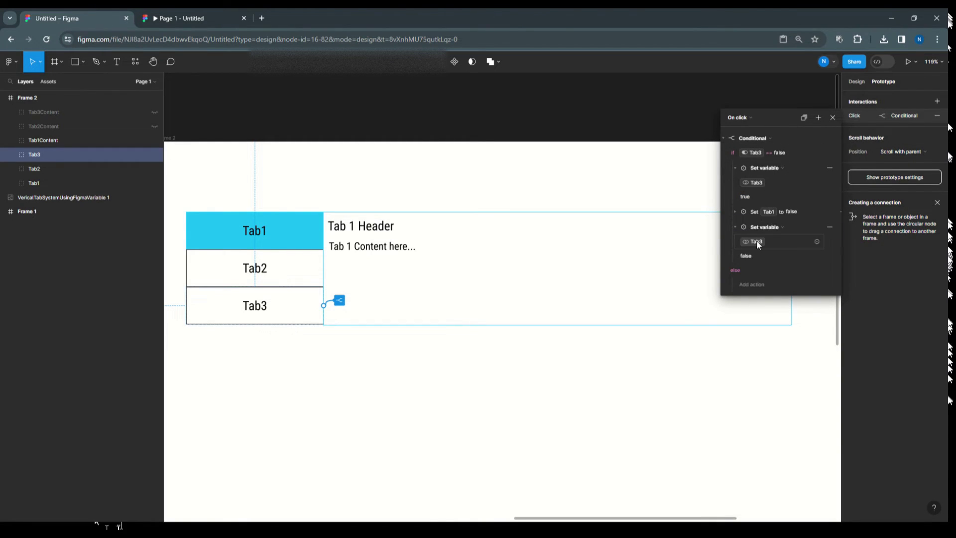
{"action": "left_click", "coordinate": [756, 242]}
{"action": "left_click", "coordinate": [755, 382]}
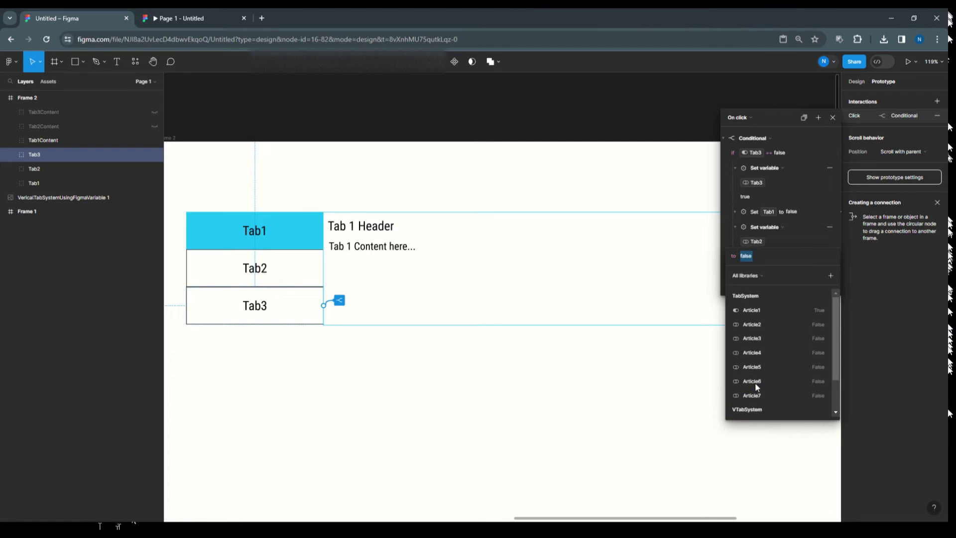
{"action": "left_click", "coordinate": [787, 135]}
{"action": "left_click", "coordinate": [832, 118]}
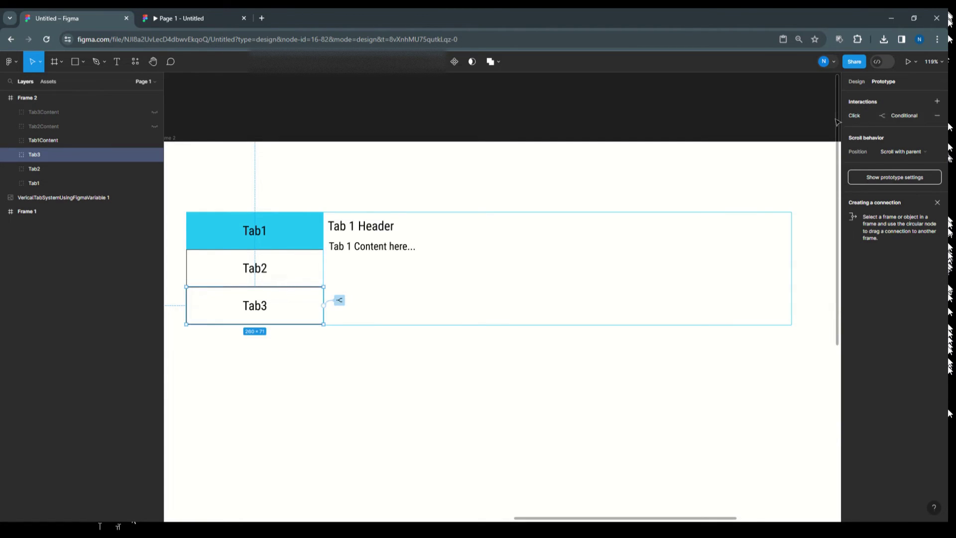
Step: Shrink Frame 2 from its right and bottom edges to about 1294 × 437 around the tab system
{"action": "left_click", "coordinate": [304, 114]}
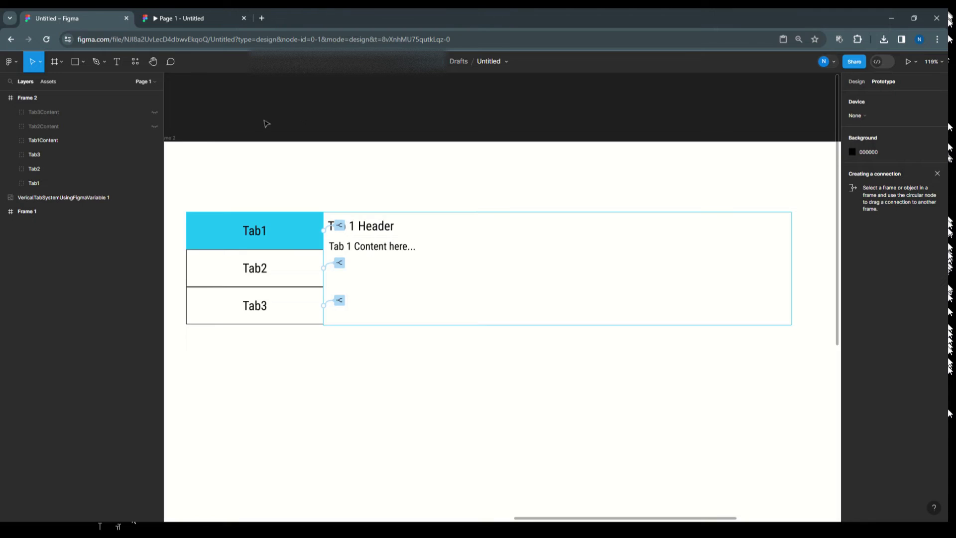
{"action": "scroll", "coordinate": [432, 145], "scroll_direction": "down", "scroll_amount": 3}
{"action": "left_click", "coordinate": [272, 142]}
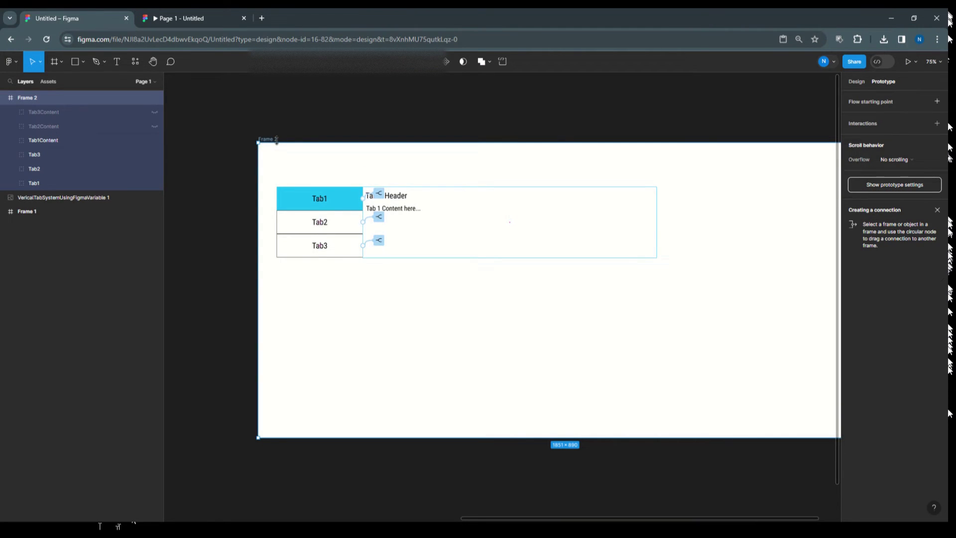
{"action": "scroll", "coordinate": [356, 206], "scroll_direction": "down", "scroll_amount": 3}
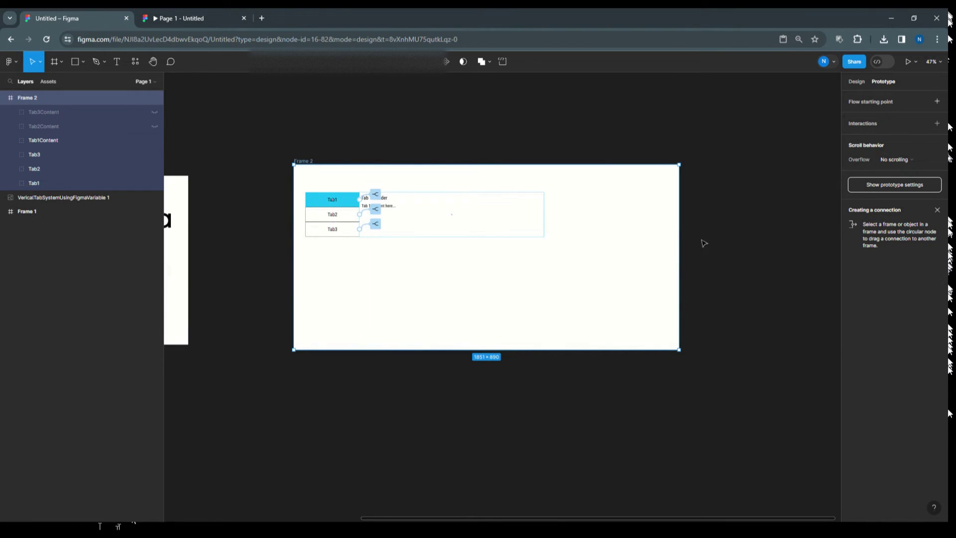
{"action": "left_click_drag", "start_coordinate": [679, 237], "coordinate": [563, 237]}
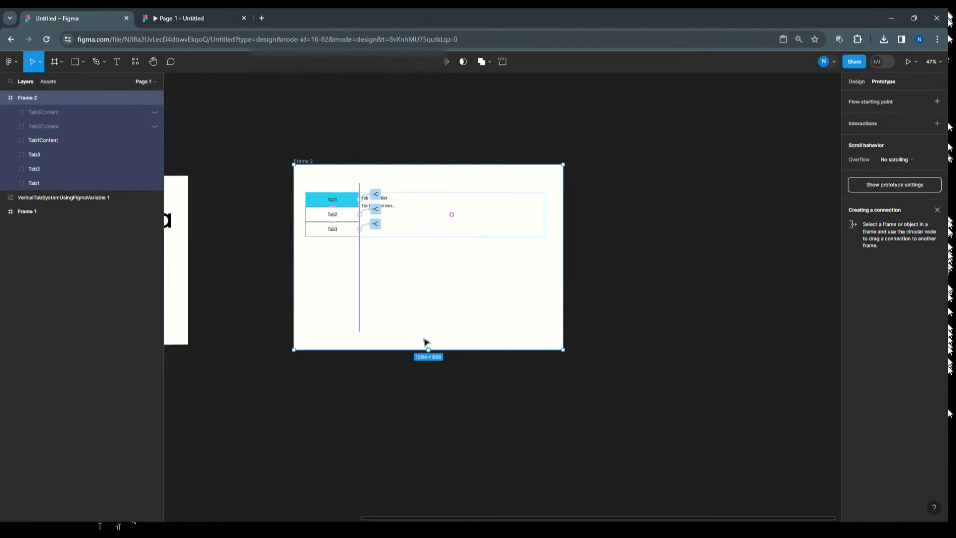
{"action": "left_click_drag", "start_coordinate": [428, 349], "coordinate": [429, 255]}
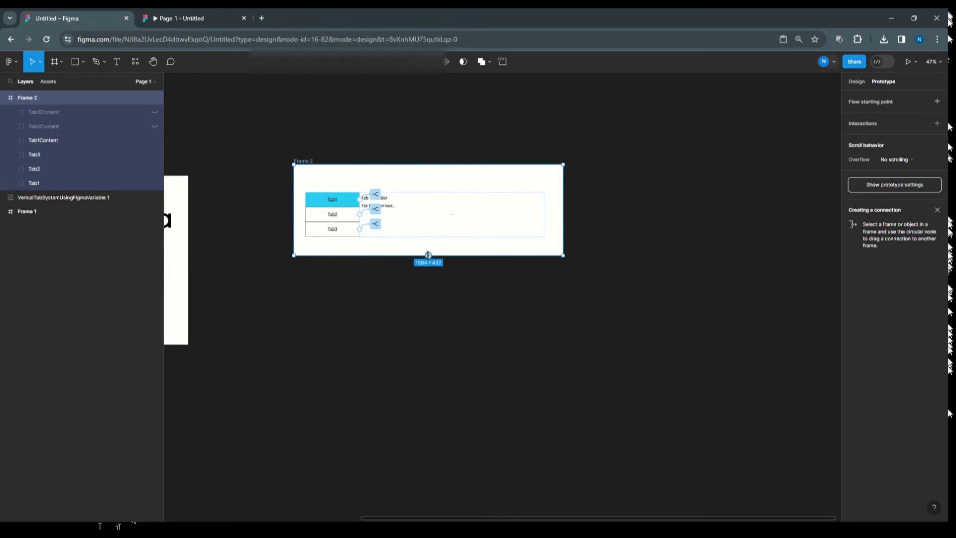
Step: Present Frame 2 as a prototype and test switching repeatedly between Tab1, Tab2 and Tab3
{"action": "left_click", "coordinate": [913, 65]}
{"action": "left_click", "coordinate": [902, 82]}
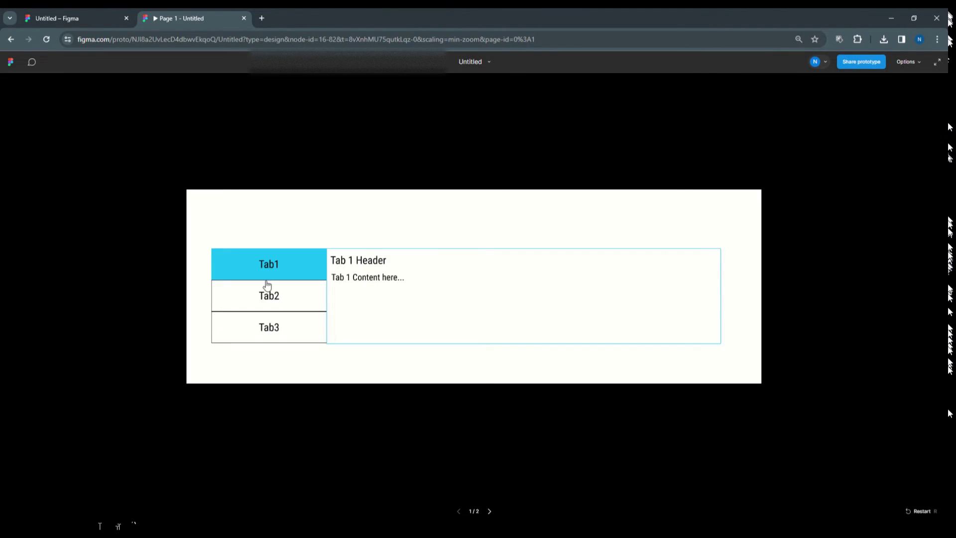
{"action": "left_click", "coordinate": [270, 308]}
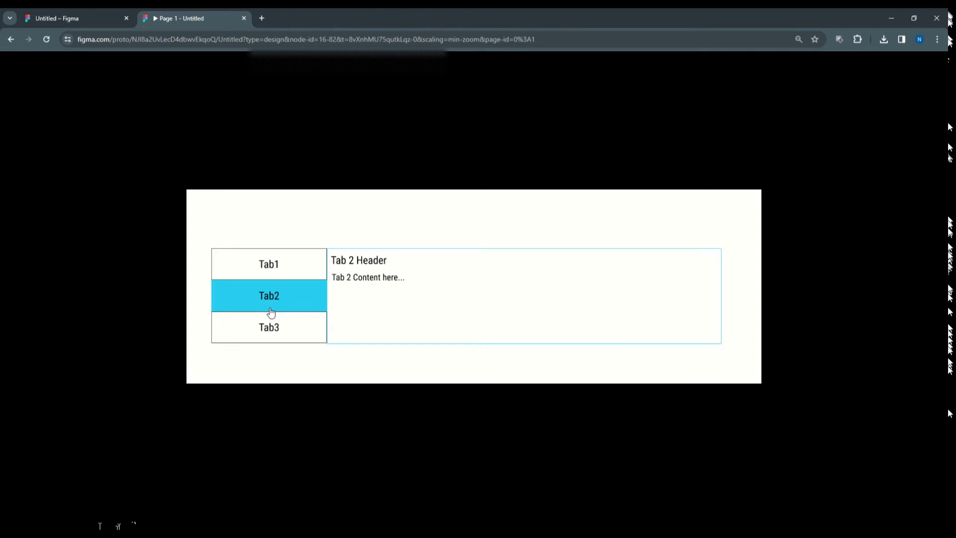
{"action": "left_click", "coordinate": [271, 326]}
{"action": "left_click", "coordinate": [283, 290]}
{"action": "left_click", "coordinate": [283, 273]}
{"action": "left_click", "coordinate": [284, 294]}
{"action": "left_click", "coordinate": [284, 328]}
{"action": "left_click", "coordinate": [284, 303]}
{"action": "left_click", "coordinate": [284, 271]}
{"action": "left_click", "coordinate": [284, 323]}
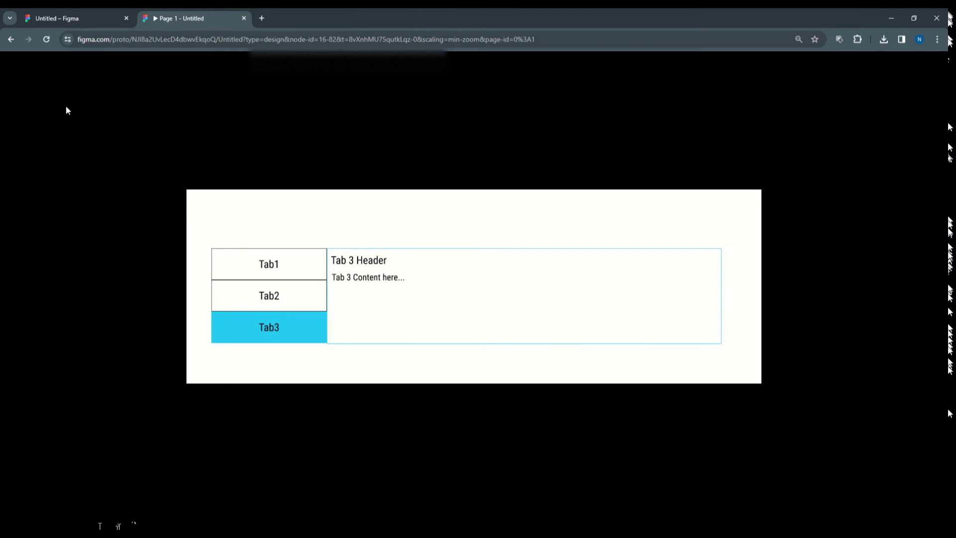
Step: Return to the design file from the prototype view and select Frame 2
{"action": "left_click", "coordinate": [88, 18]}
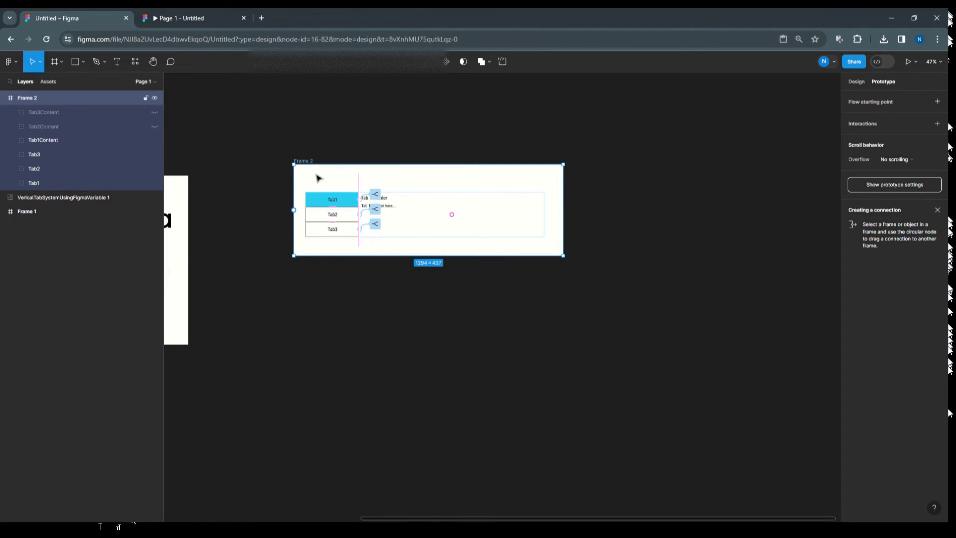
{"action": "scroll", "coordinate": [316, 178], "scroll_direction": "up", "scroll_amount": 3}
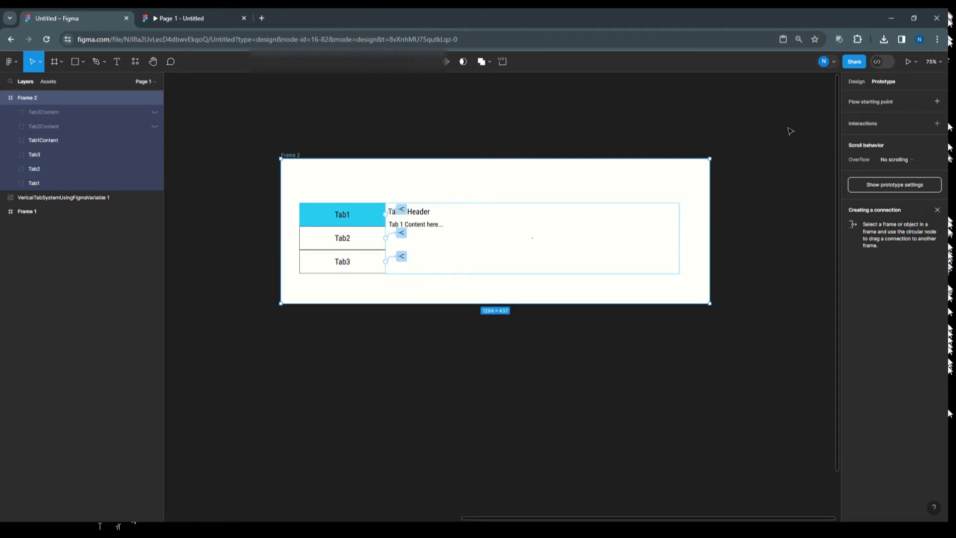
{"action": "left_click", "coordinate": [729, 132]}
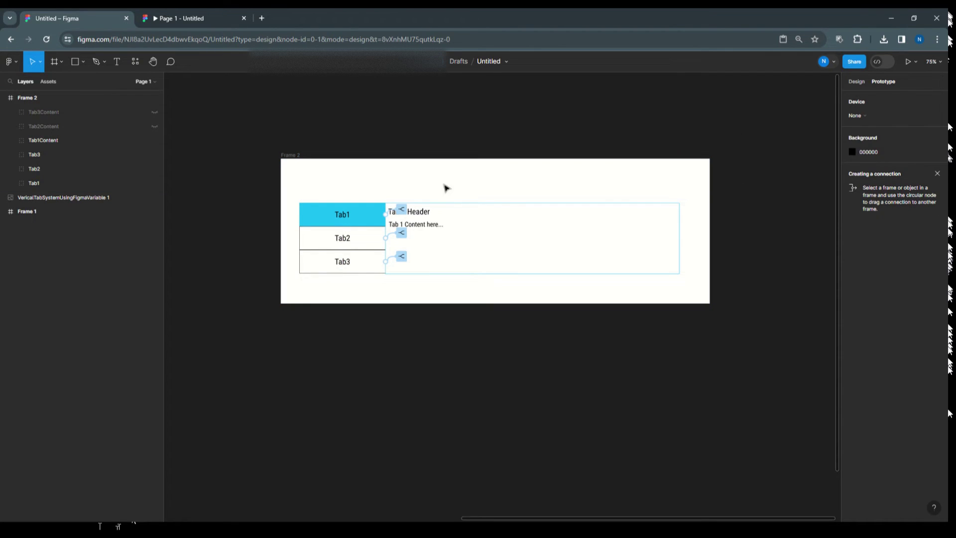
{"action": "left_click", "coordinate": [289, 156]}
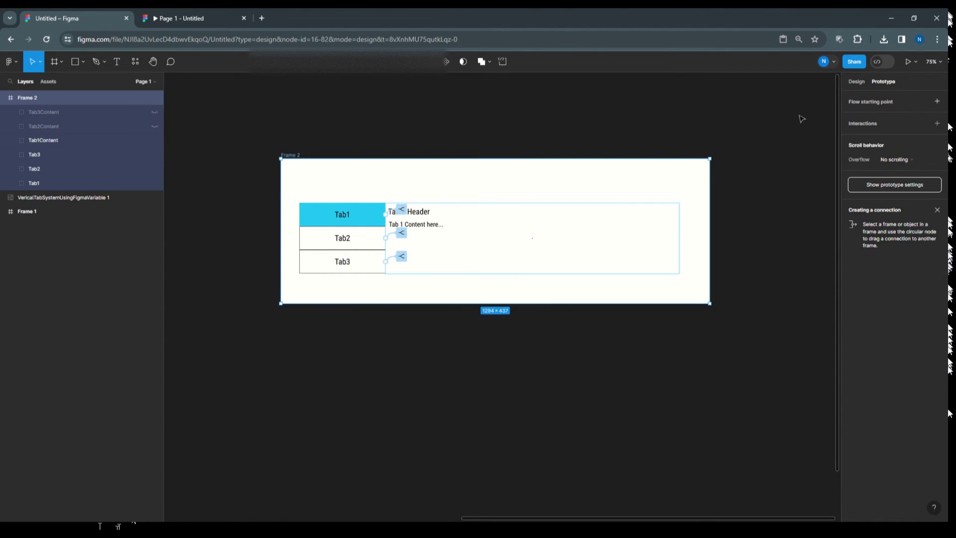
Step: Create a new local variable collection and name it TabContent
{"action": "left_click", "coordinate": [728, 122]}
{"action": "left_click", "coordinate": [863, 82]}
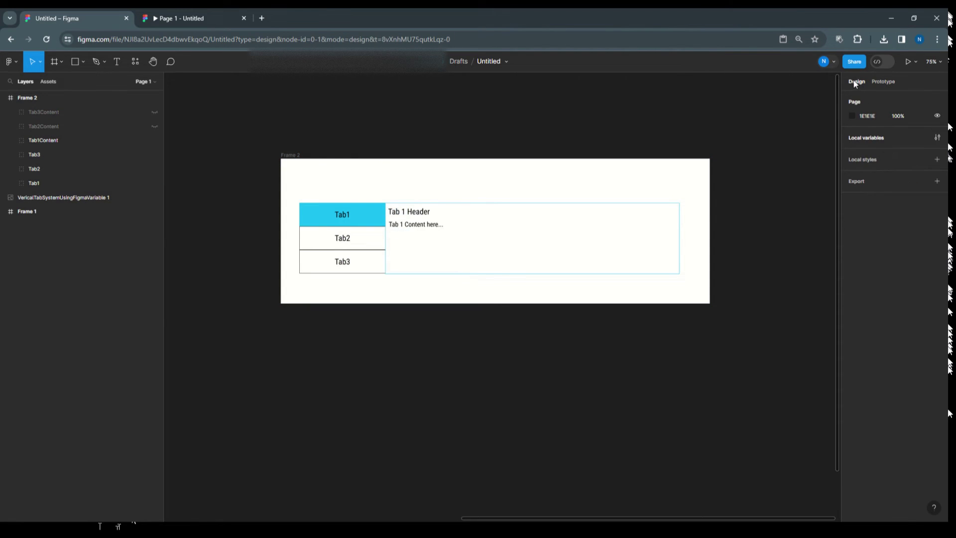
{"action": "left_click", "coordinate": [937, 137]}
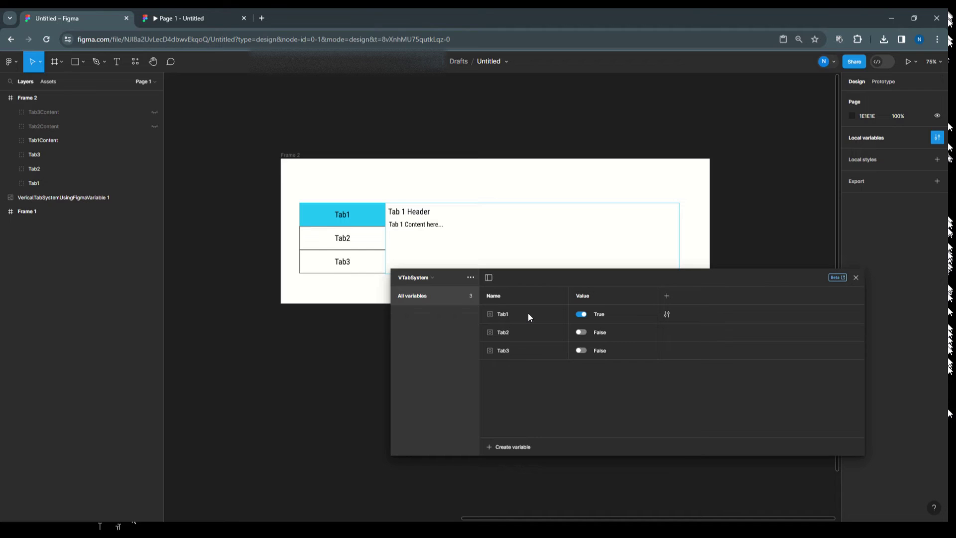
{"action": "left_click", "coordinate": [469, 278]}
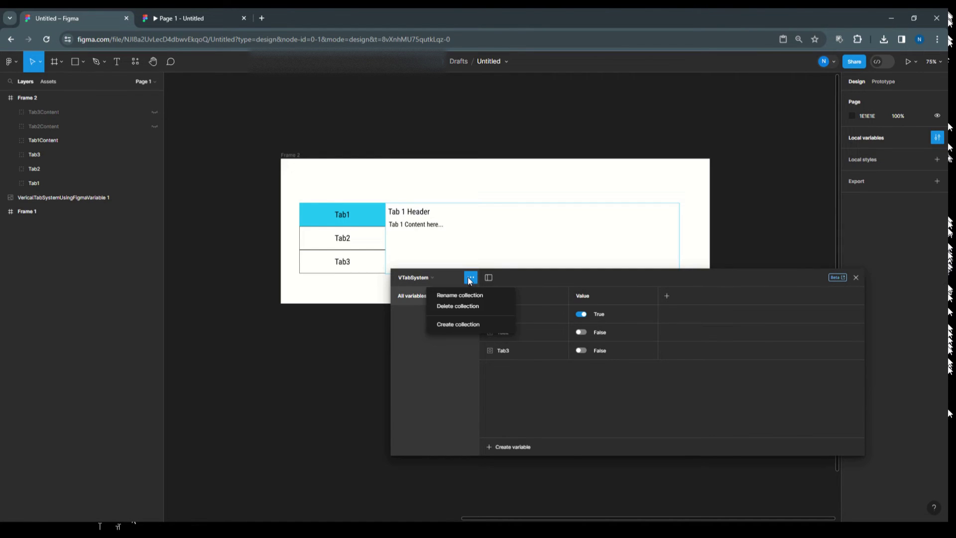
{"action": "left_click", "coordinate": [467, 325]}
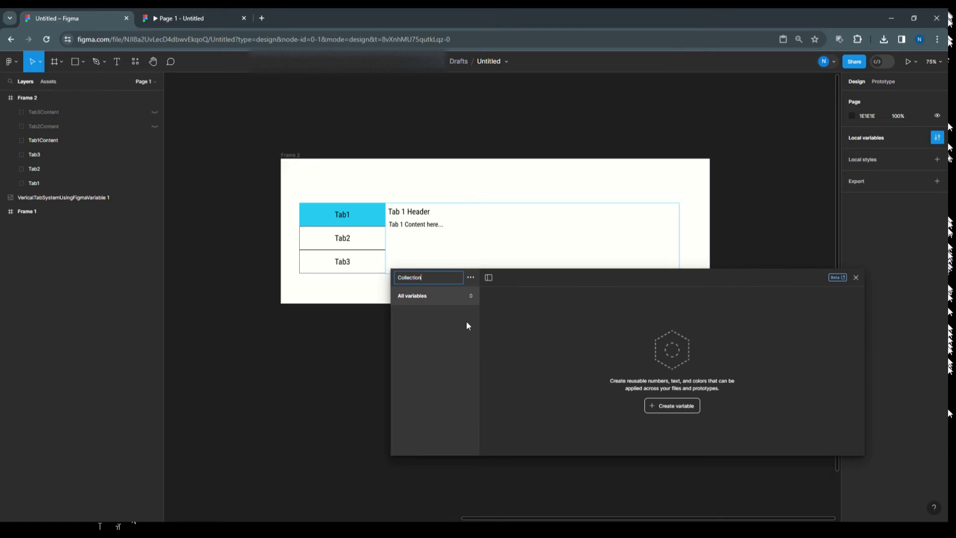
{"action": "left_click", "coordinate": [663, 404]}
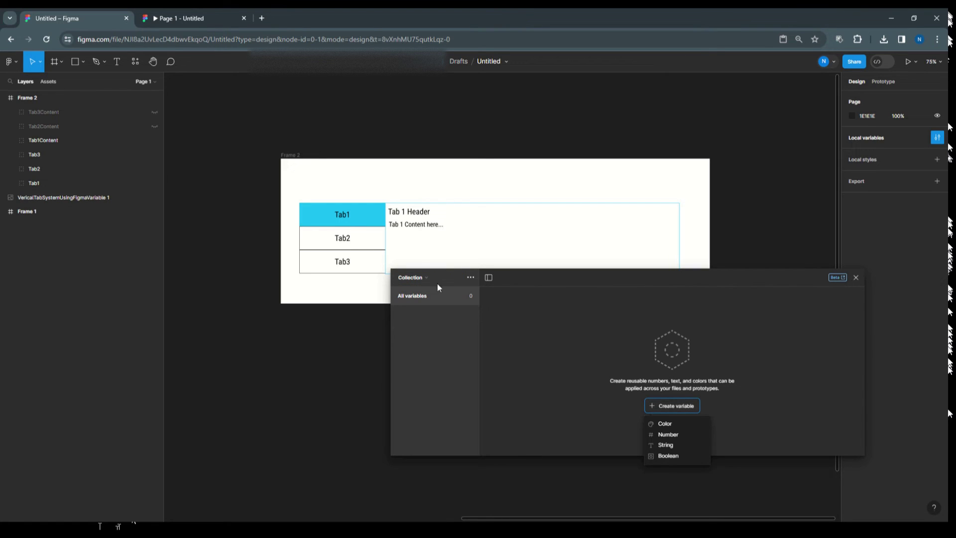
{"action": "left_click", "coordinate": [471, 278]}
{"action": "left_click", "coordinate": [470, 279]}
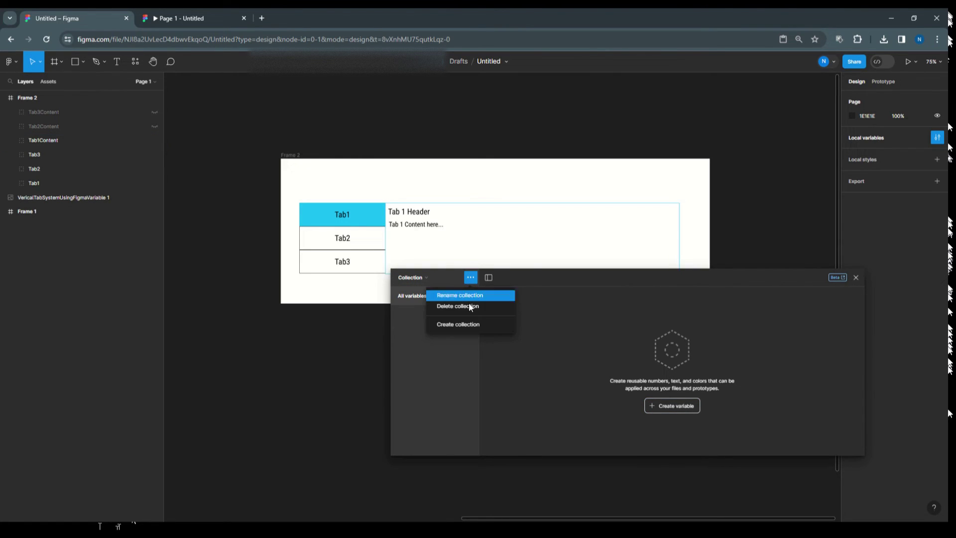
{"action": "left_click", "coordinate": [470, 298]}
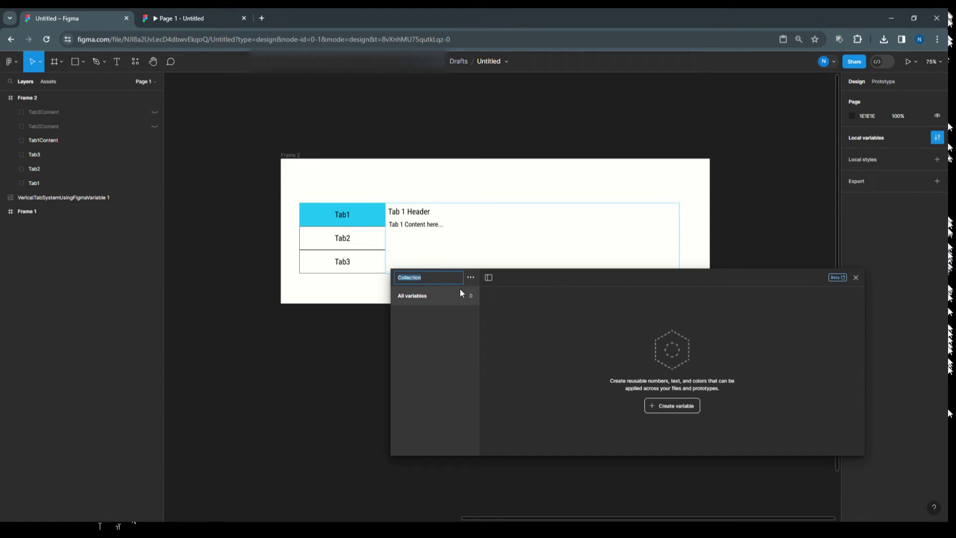
{"action": "type", "text": "TabContent"}
Step: Create a string variable named TabName in the TabContent collection
{"action": "left_click", "coordinate": [670, 408]}
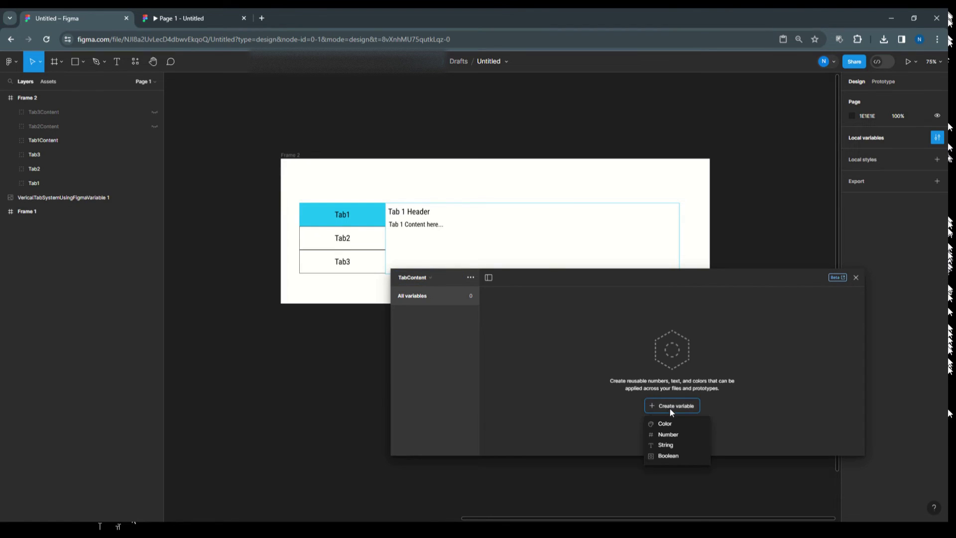
{"action": "left_click", "coordinate": [665, 443]}
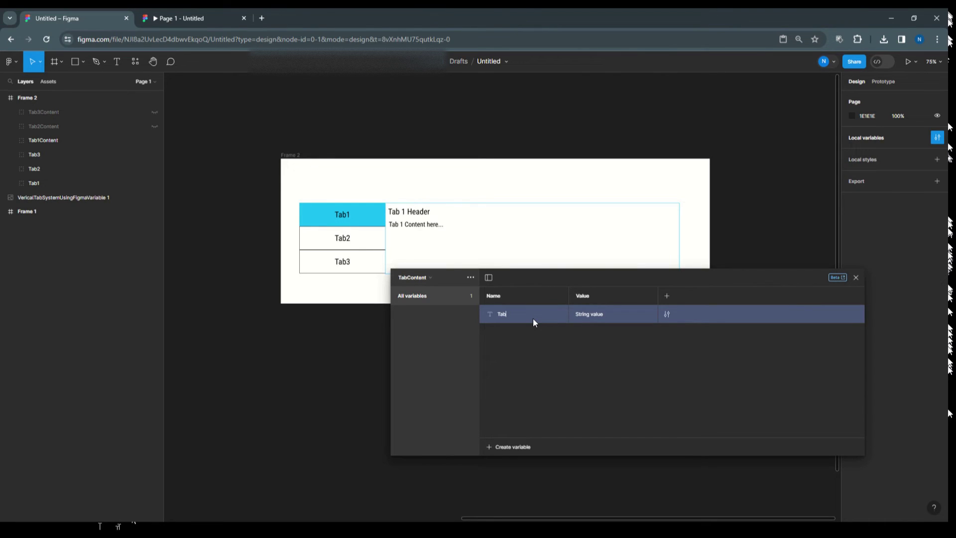
{"action": "type", "text": "TabName"}
Step: Duplicate the string variable to add two more variables named TabHeading and TabContent
{"action": "right_click", "coordinate": [548, 314]}
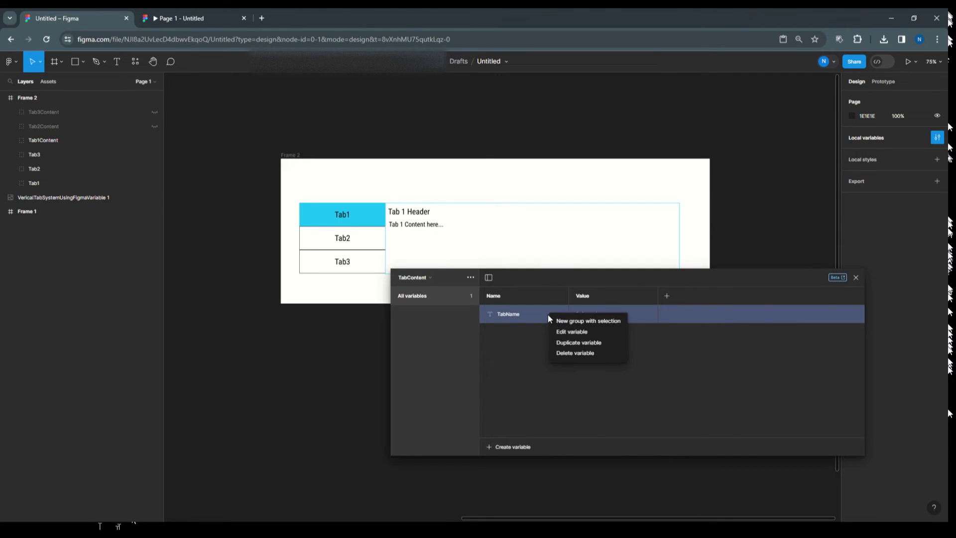
{"action": "left_click", "coordinate": [560, 343]}
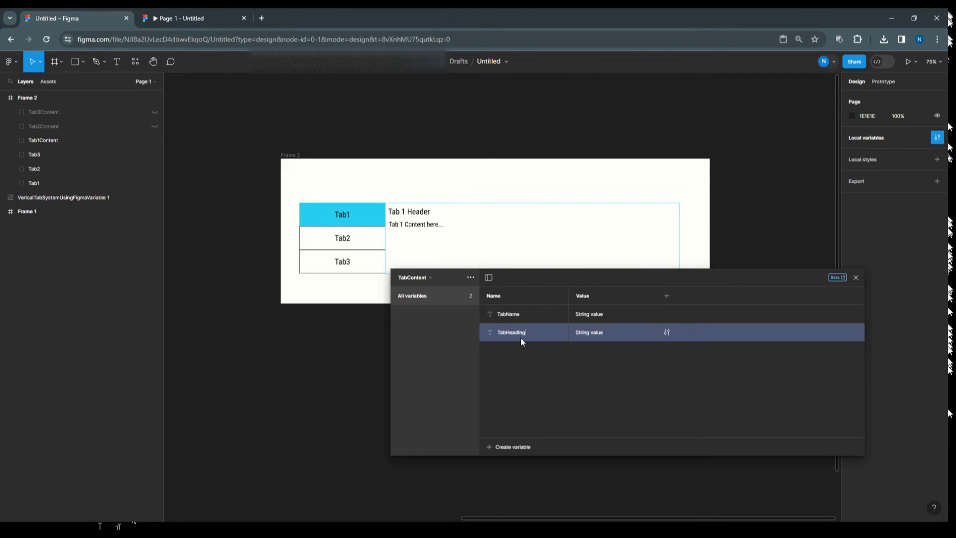
{"action": "right_click", "coordinate": [530, 329]}
{"action": "left_click", "coordinate": [545, 358]}
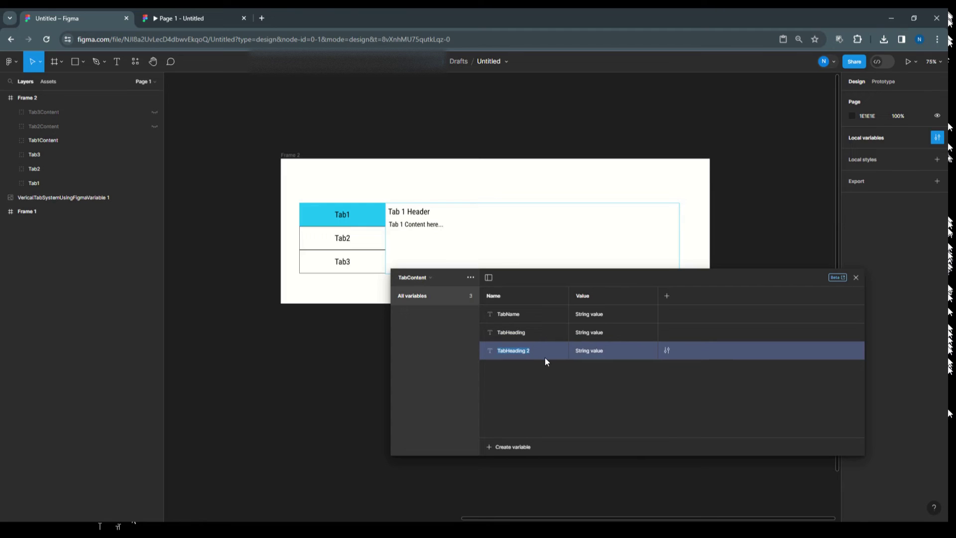
{"action": "type", "text": "TabContent"}
{"action": "key", "text": "Return"}
Step: Rename the collection's value mode to Tab1 and add two more modes named Tab2 and Tab3
{"action": "double_click", "coordinate": [583, 297]}
{"action": "left_click", "coordinate": [668, 296]}
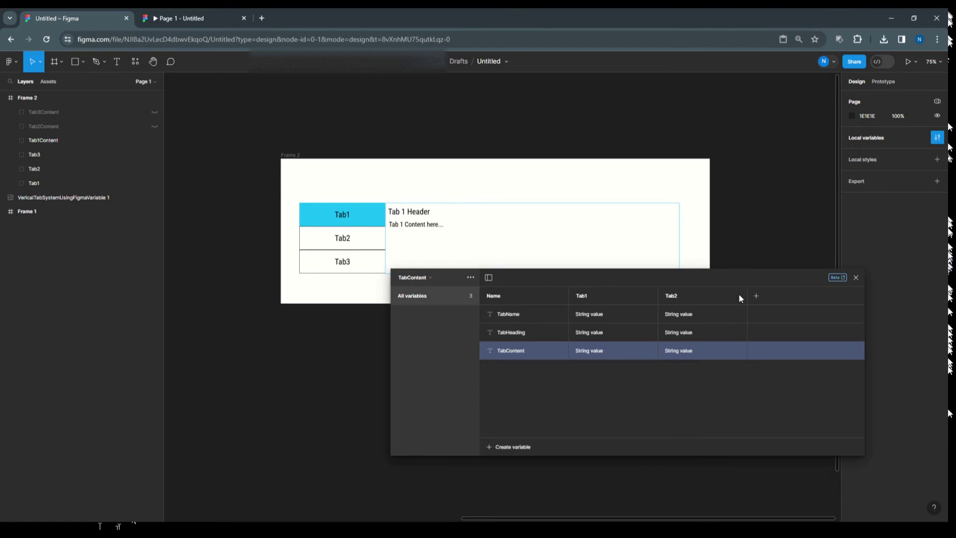
{"action": "left_click", "coordinate": [756, 297]}
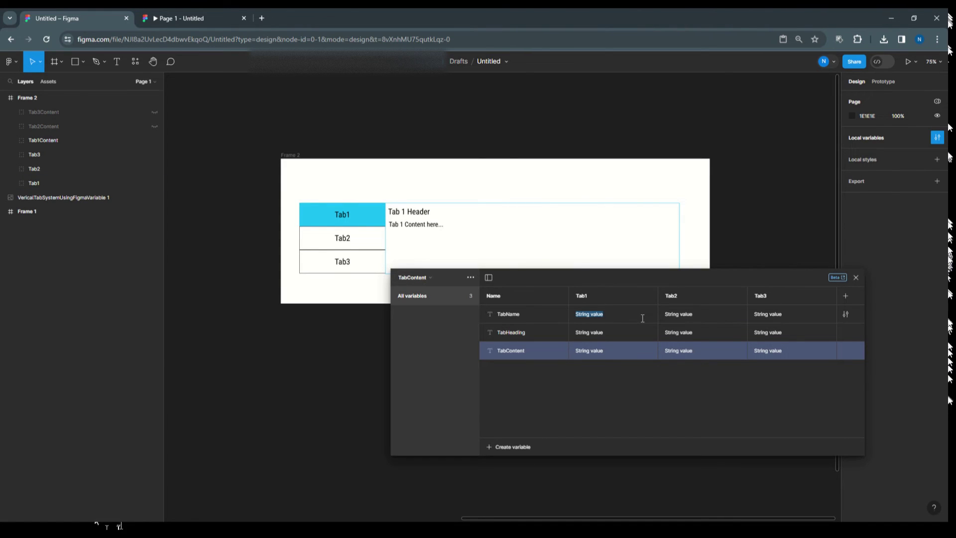
Step: Fill the Tab1 mode with Article1 for TabName, Article1 Heading for TabHeading and Article1 Content for TabContent
{"action": "type", "text": "A"}
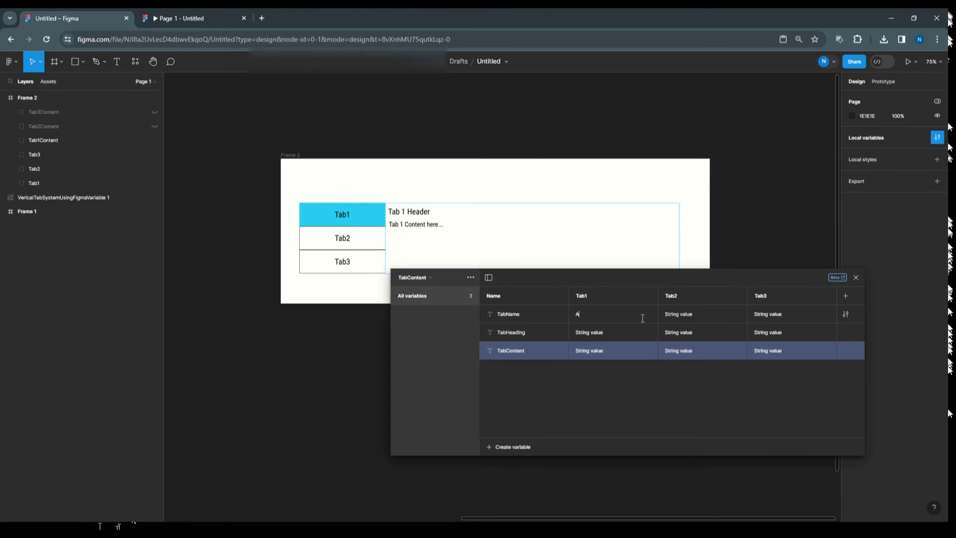
{"action": "type", "text": "rticle1"}
{"action": "key", "text": "Return"}
{"action": "double_click", "coordinate": [612, 332]}
{"action": "type", "text": "Article1"}
{"action": "type", "text": "Heading"}
{"action": "type", "text": "Article1"}
{"action": "type", "text": " Content"}
Step: Fill the Tab2 mode with Article2 for TabName, Article2 Heading for TabHeading and Article2 Content for TabContent
{"action": "left_click", "coordinate": [688, 311]}
{"action": "type", "text": "Article1"}
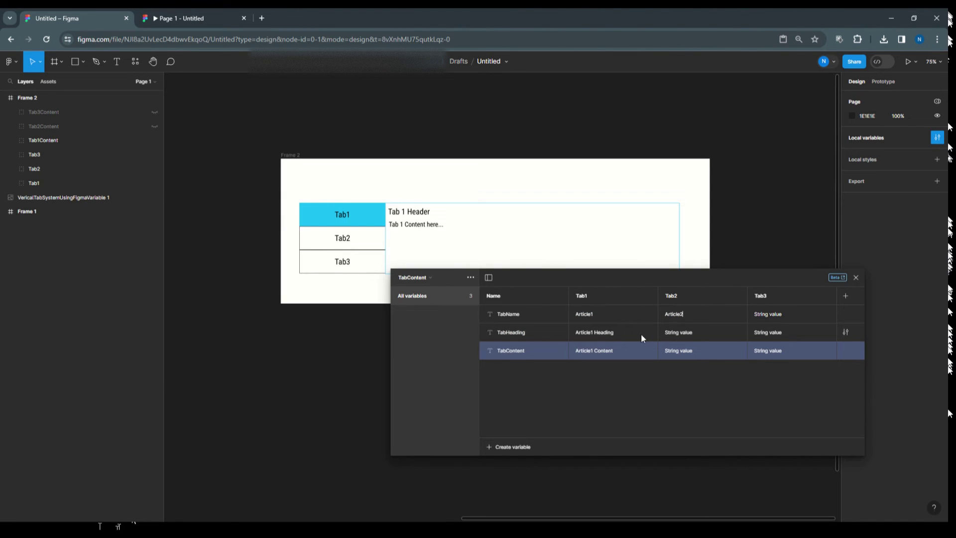
{"action": "left_click", "coordinate": [703, 331]}
{"action": "type", "text": "Article1"}
{"action": "type", "text": "2 Heading"}
{"action": "left_click", "coordinate": [671, 352]}
{"action": "type", "text": "Article1"}
{"action": "key", "text": "BackSpace"}
{"action": "type", "text": "2 Content"}
Step: Fill the Tab3 mode with Article3 for TabName and Article3 Heading for TabHeading, and enter its TabContent text
{"action": "left_click", "coordinate": [765, 309]}
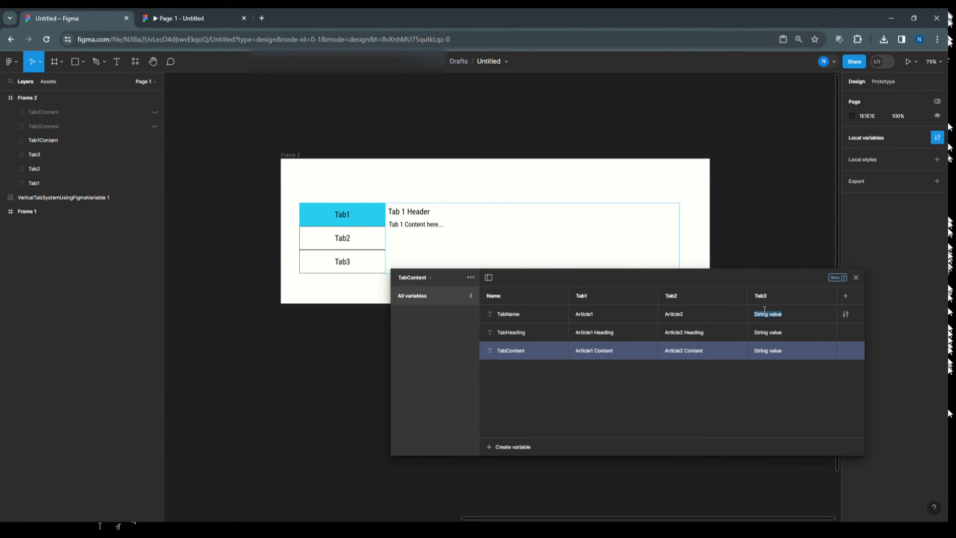
{"action": "type", "text": "ArticleArticle2"}
{"action": "key", "text": "BackSpace"}
{"action": "type", "text": "3 Heading"}
{"action": "type", "text": "Article2"}
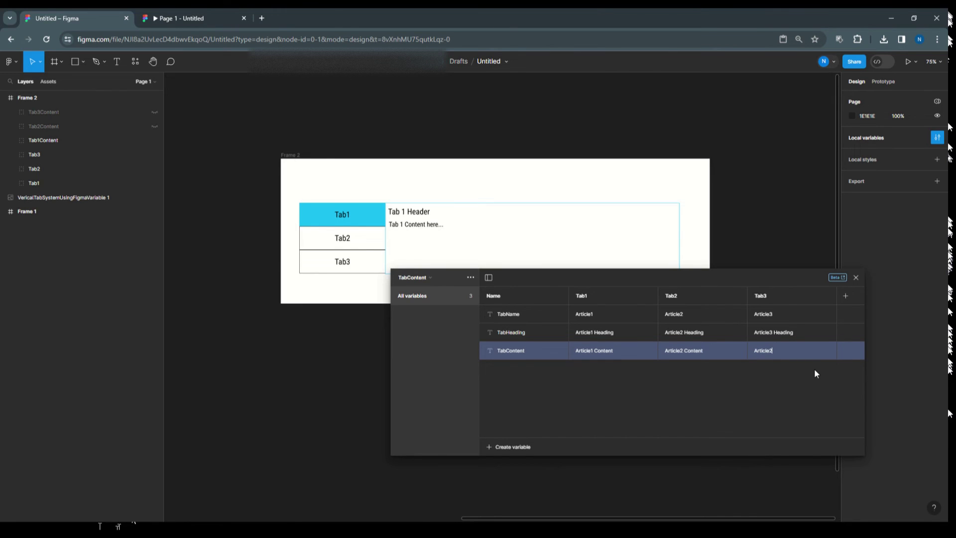
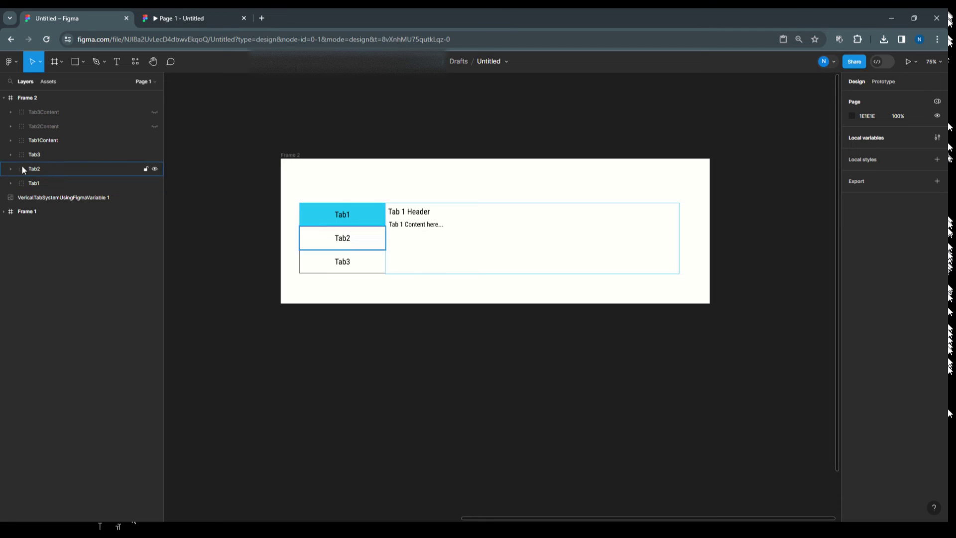
Step: Bind the label text inside the Tab1 group to the TabName variable
{"action": "left_click", "coordinate": [11, 183]}
{"action": "left_click", "coordinate": [45, 198]}
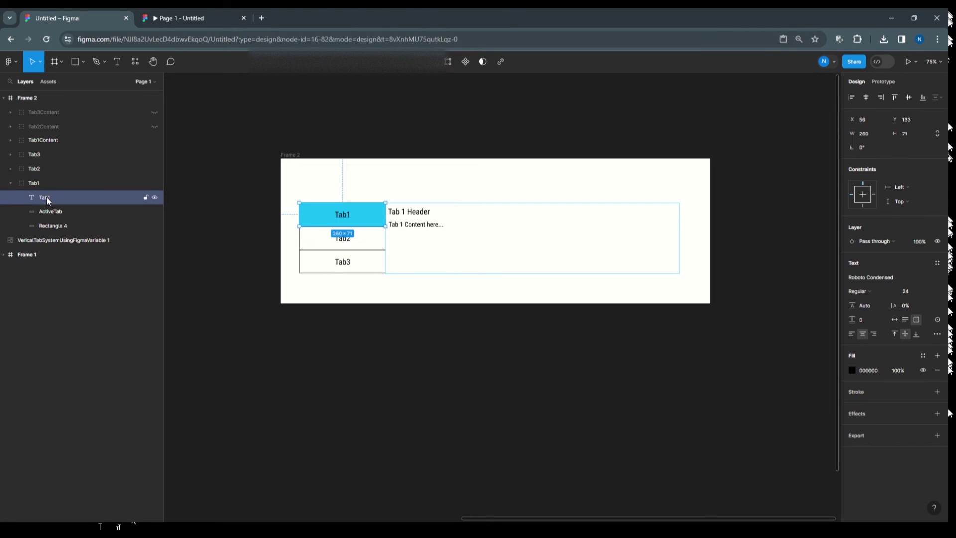
{"action": "left_click", "coordinate": [938, 320]}
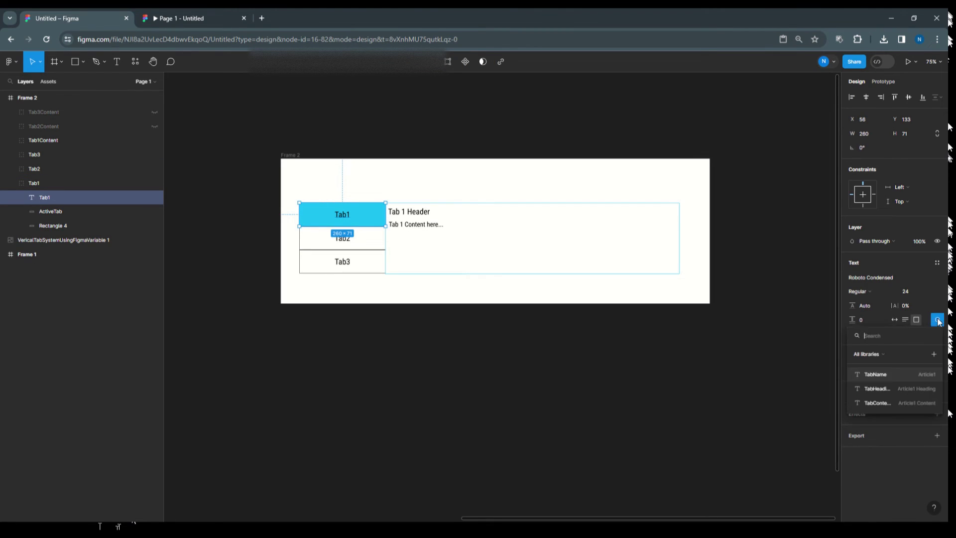
{"action": "left_click", "coordinate": [873, 377]}
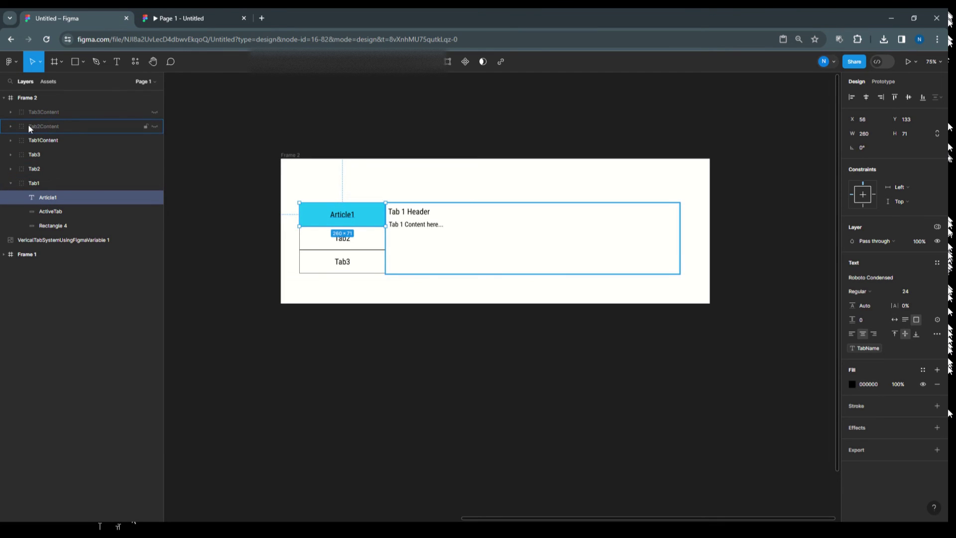
Step: Bind the Tab1Content group's header text to the TabHeading variable and its content text to the TabContent variable
{"action": "left_click", "coordinate": [11, 140]}
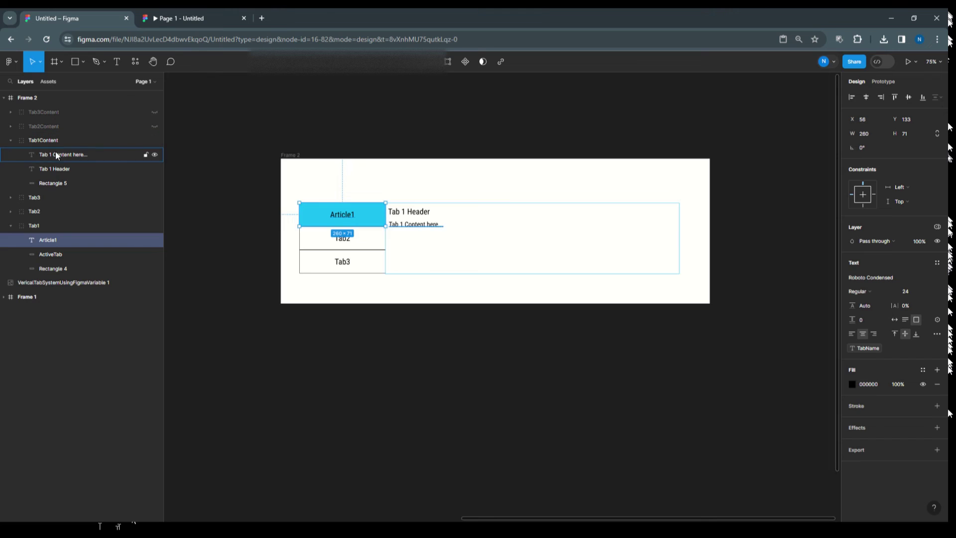
{"action": "left_click", "coordinate": [56, 167]}
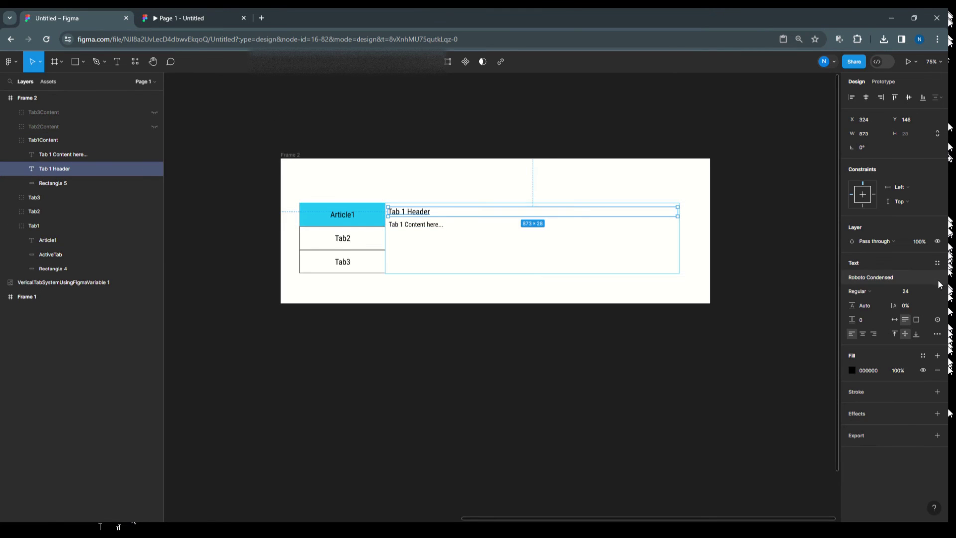
{"action": "left_click", "coordinate": [937, 319]}
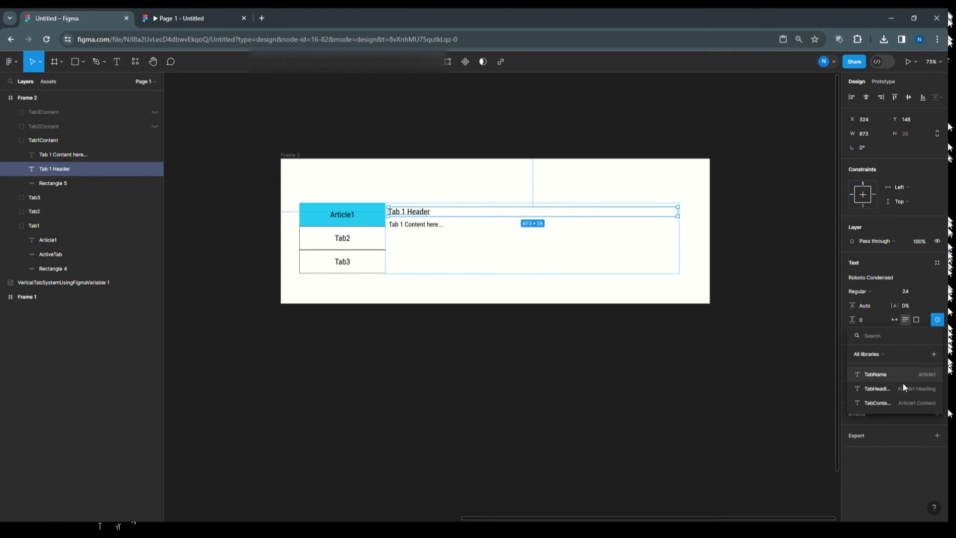
{"action": "left_click", "coordinate": [878, 389]}
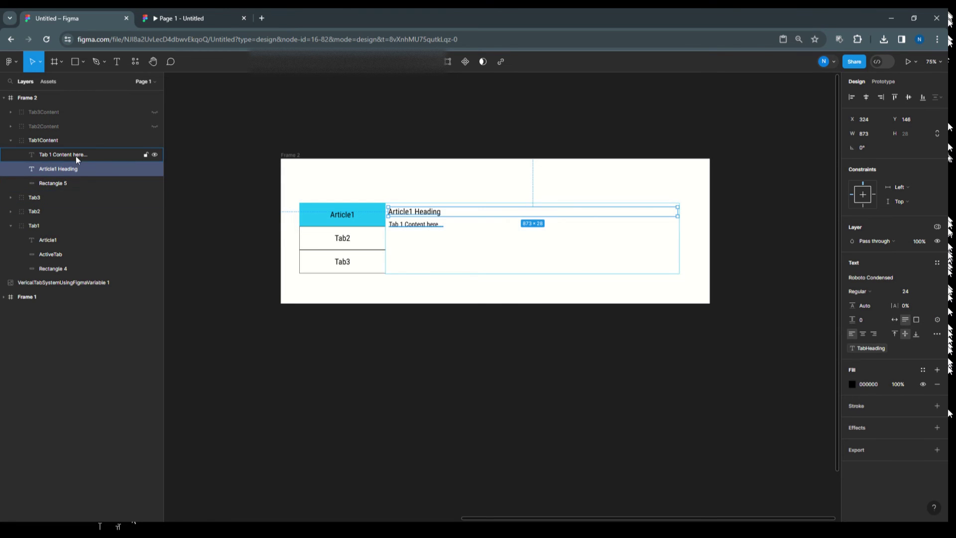
{"action": "left_click", "coordinate": [70, 154]}
{"action": "left_click", "coordinate": [937, 319]}
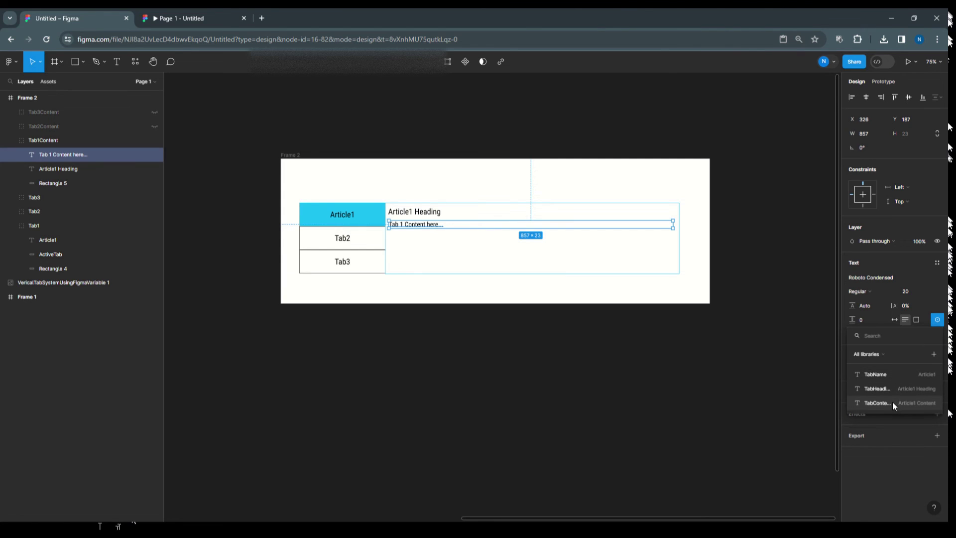
{"action": "left_click", "coordinate": [877, 402]}
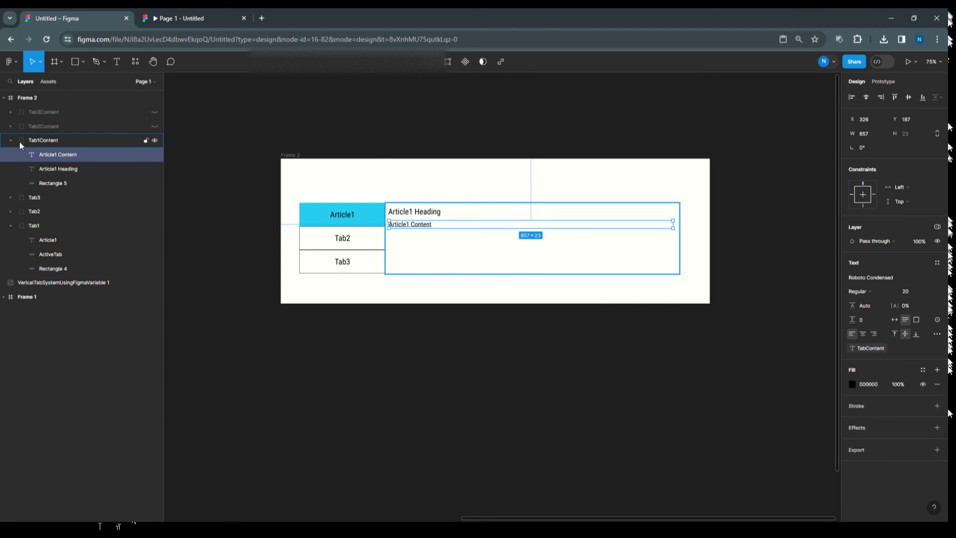
{"action": "left_click", "coordinate": [11, 141]}
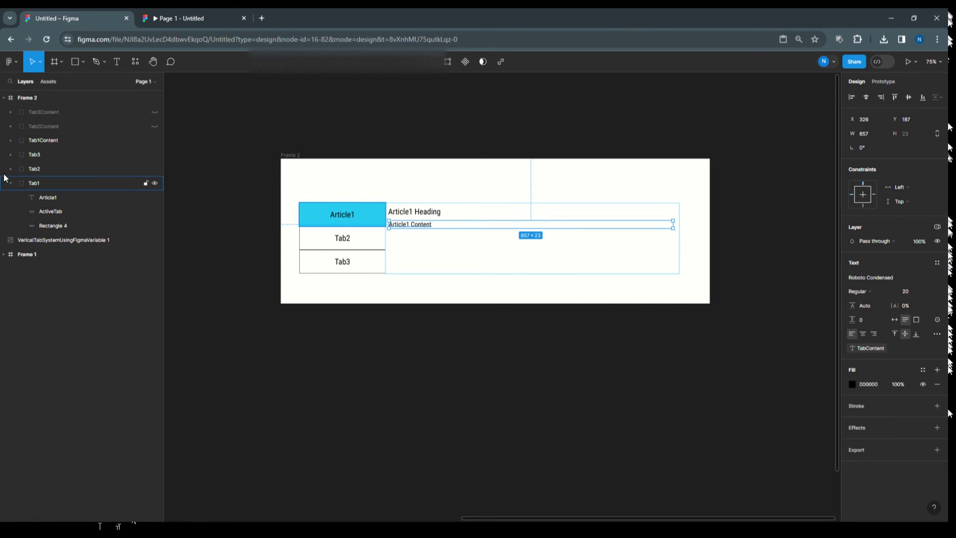
Step: Set the Tab1 group's TabContent variable mode to Tab1
{"action": "left_click", "coordinate": [26, 183]}
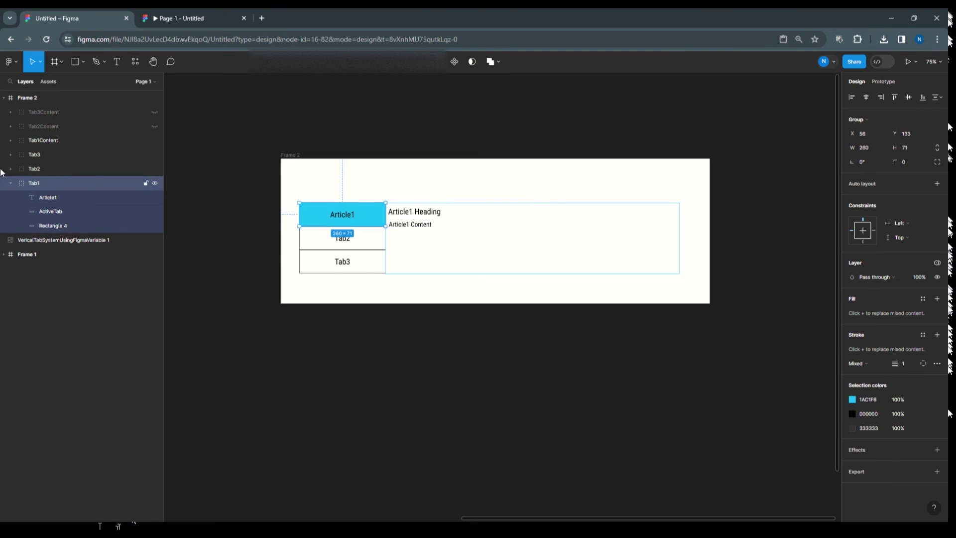
{"action": "left_click", "coordinate": [937, 262]}
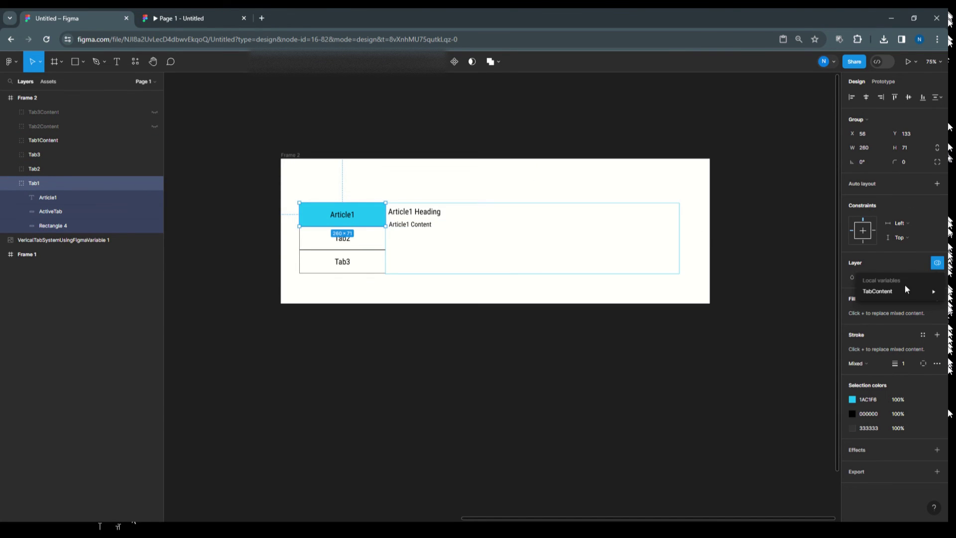
{"action": "mouse_move", "coordinate": [897, 292]}
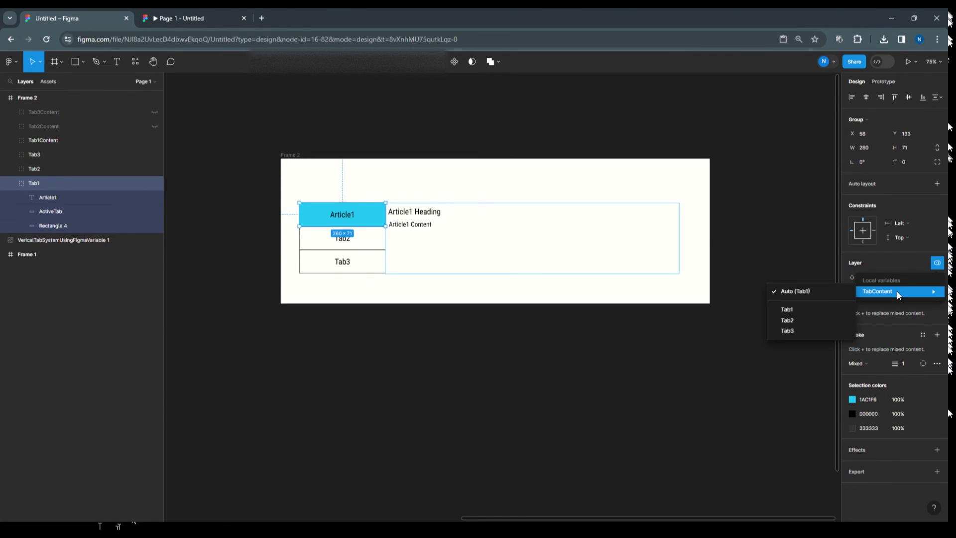
{"action": "left_click", "coordinate": [800, 310]}
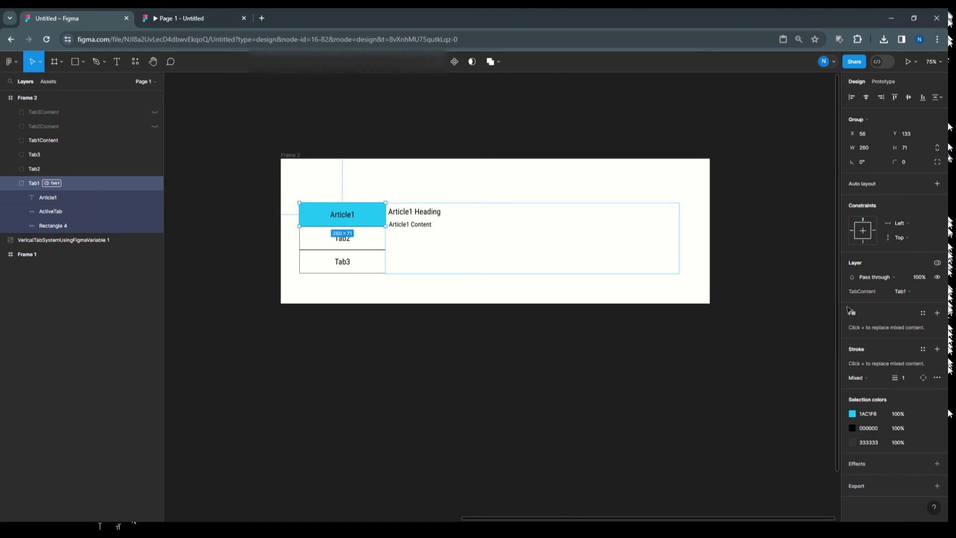
Step: Bind the label text inside the Tab2 group to the TabName variable and set that text's TabContent mode to Tab2
{"action": "left_click", "coordinate": [11, 169]}
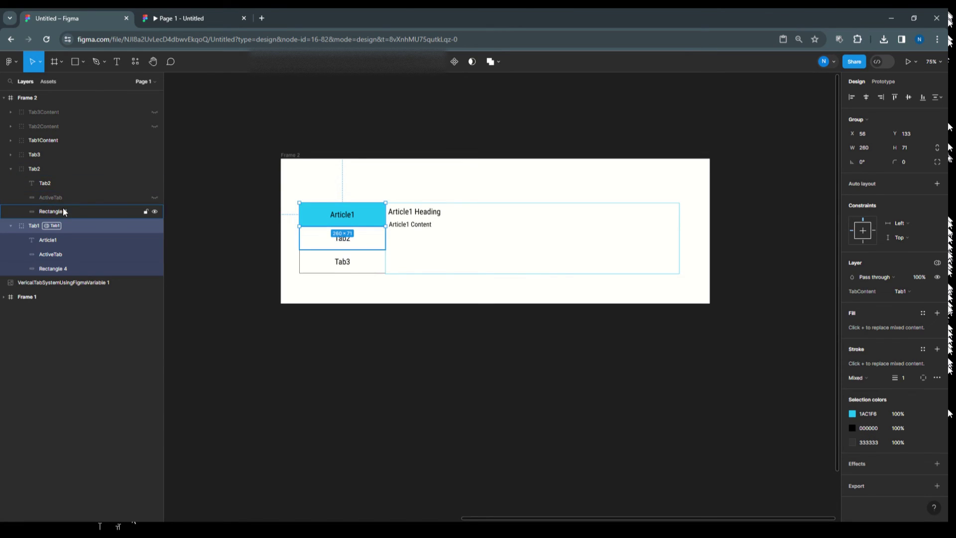
{"action": "left_click", "coordinate": [60, 183]}
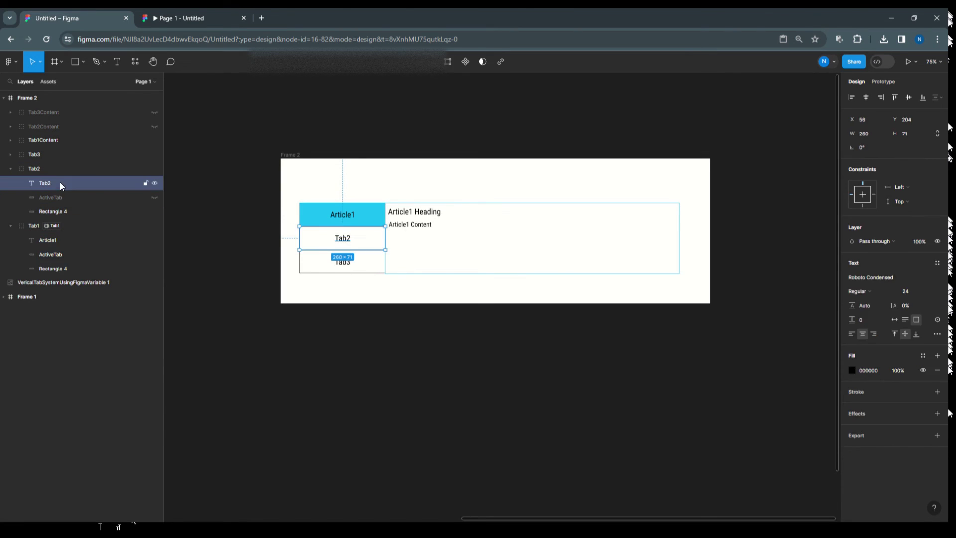
{"action": "left_click", "coordinate": [937, 320]}
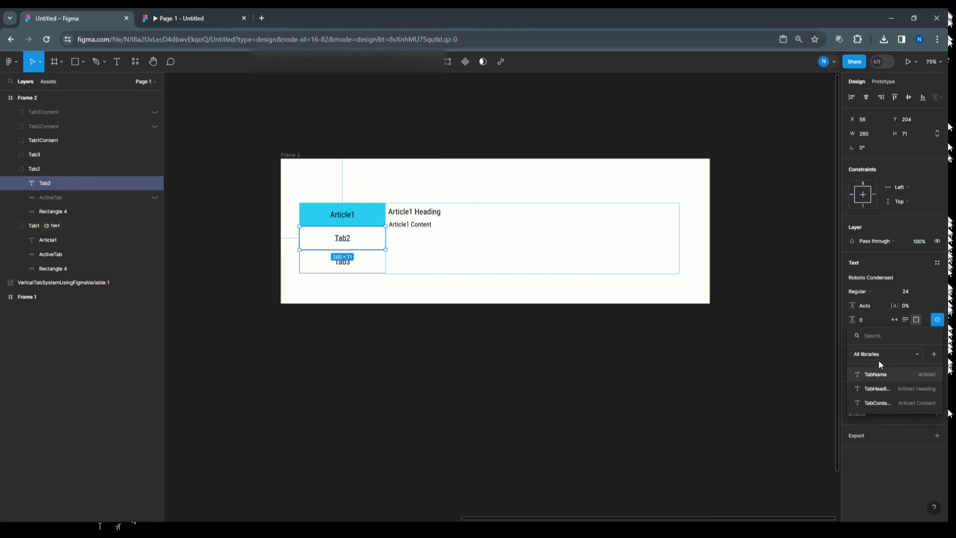
{"action": "left_click", "coordinate": [884, 378]}
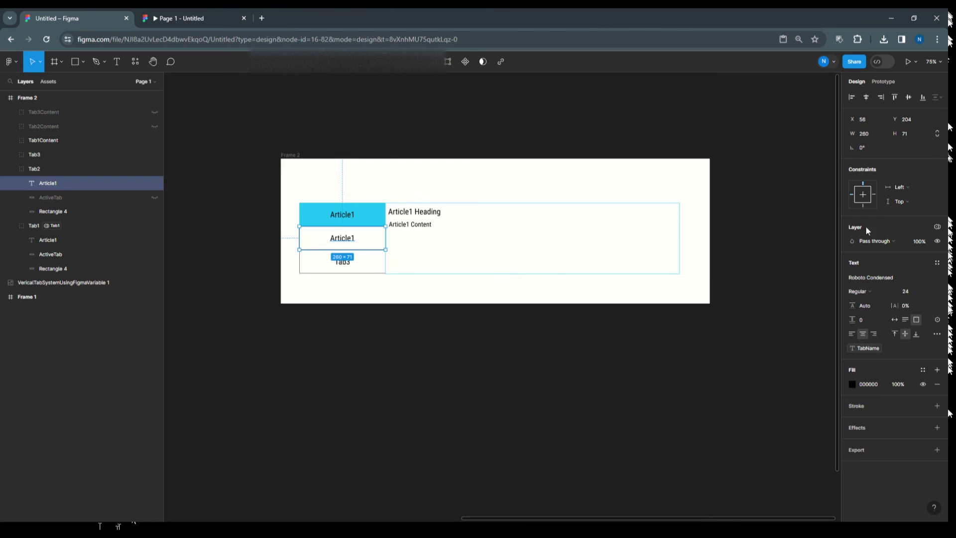
{"action": "left_click", "coordinate": [937, 227]}
{"action": "mouse_move", "coordinate": [897, 255]}
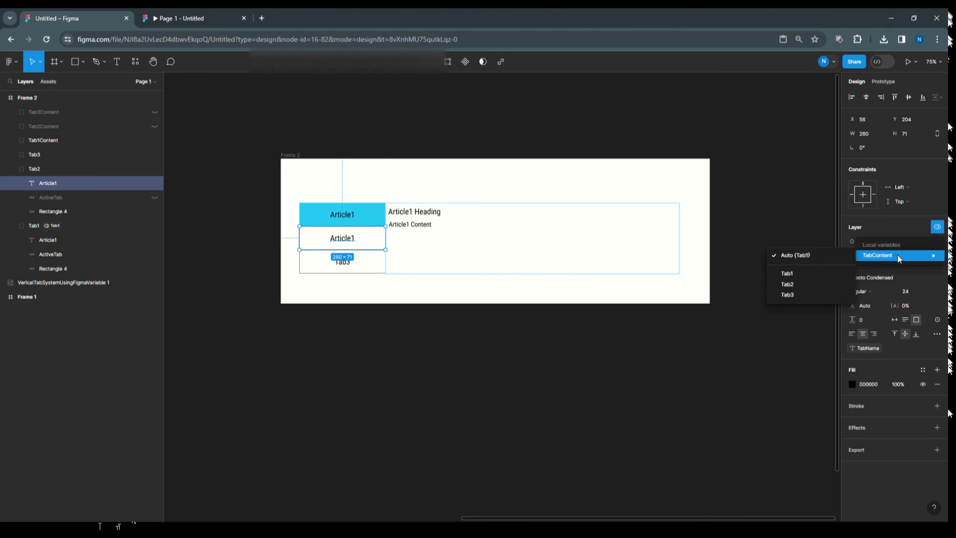
{"action": "left_click", "coordinate": [802, 281]}
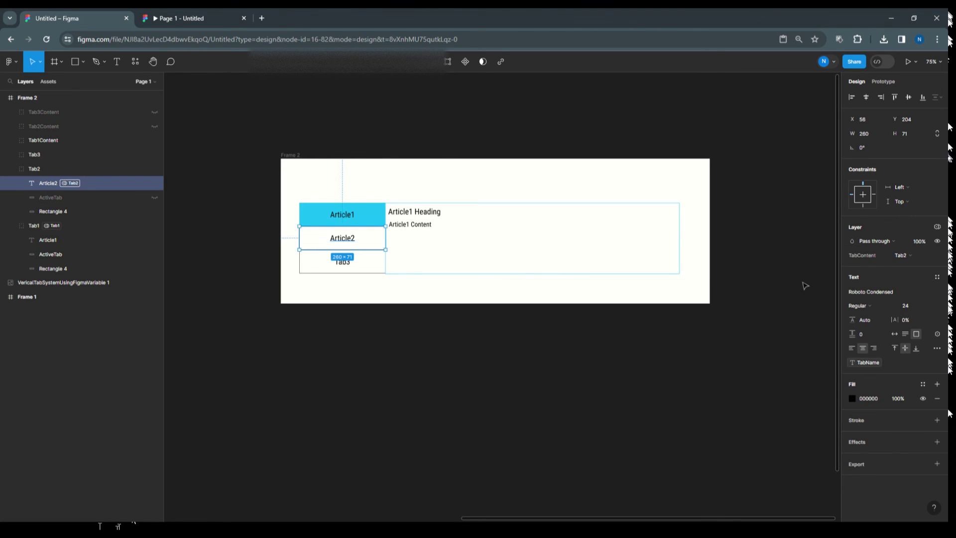
Step: Bind the Tab2Content group's header text to the TabHeading variable and its content text to the TabContent variable
{"action": "left_click", "coordinate": [12, 126]}
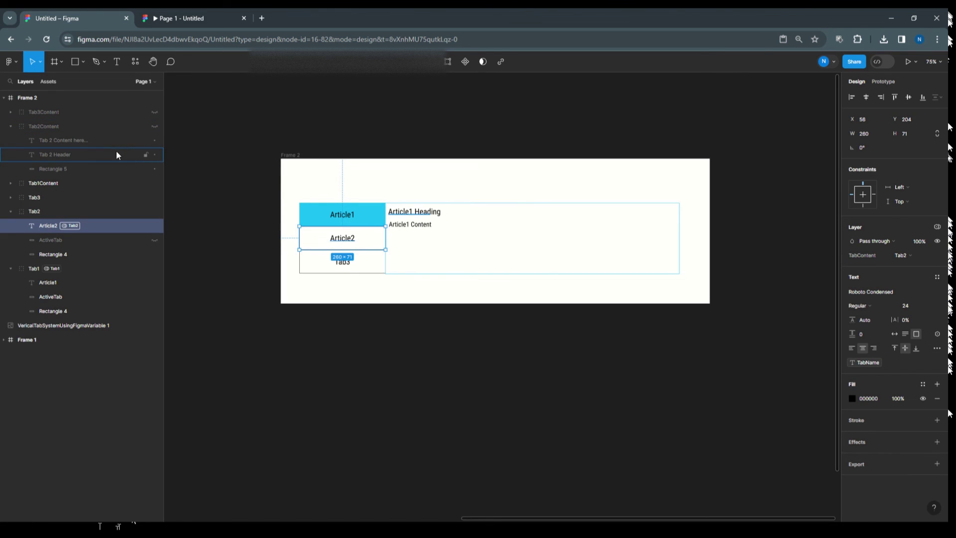
{"action": "left_click", "coordinate": [69, 155]}
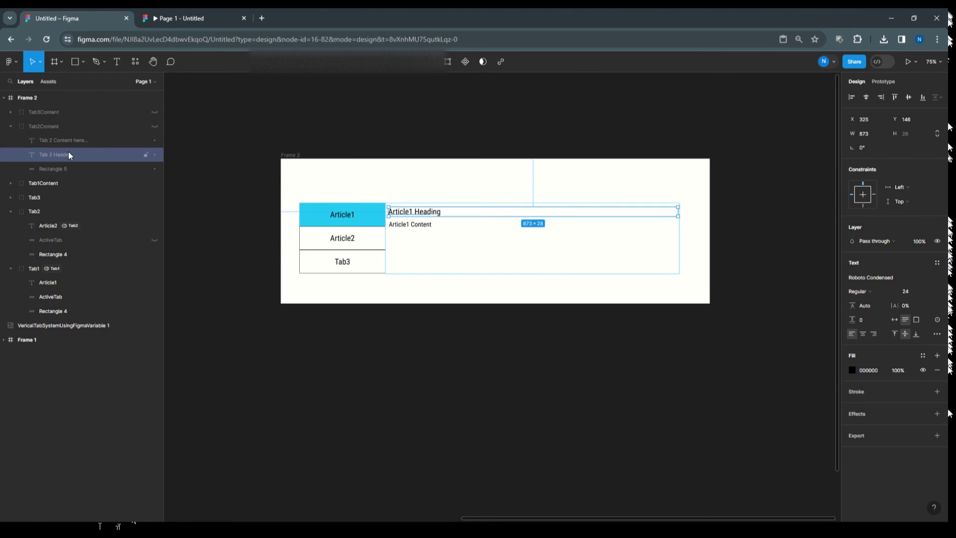
{"action": "left_click", "coordinate": [938, 320]}
{"action": "left_click", "coordinate": [877, 388]}
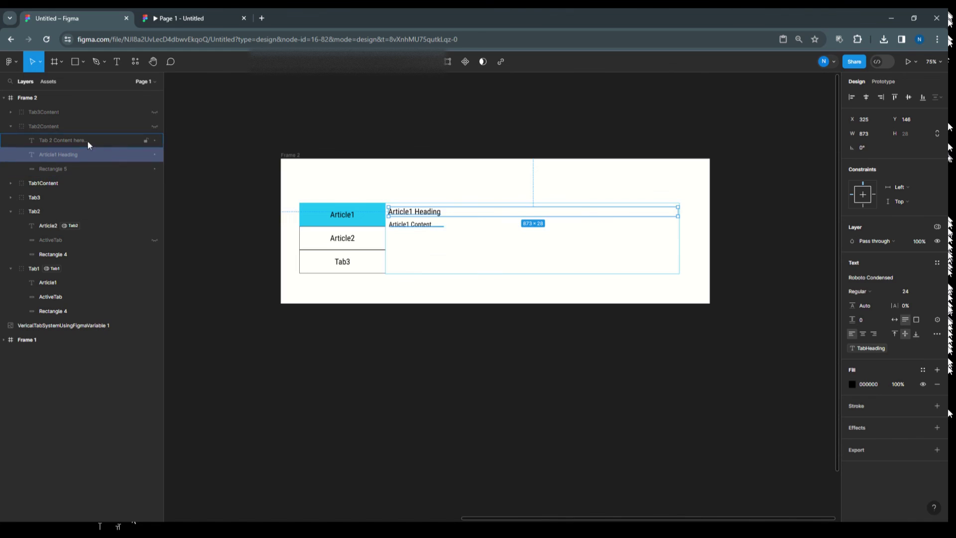
{"action": "left_click", "coordinate": [61, 143]}
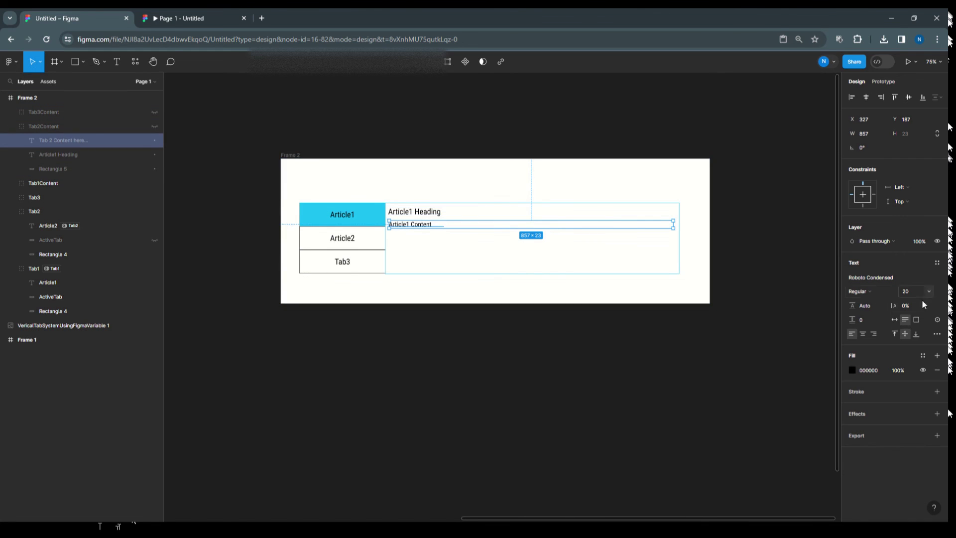
{"action": "left_click", "coordinate": [937, 320]}
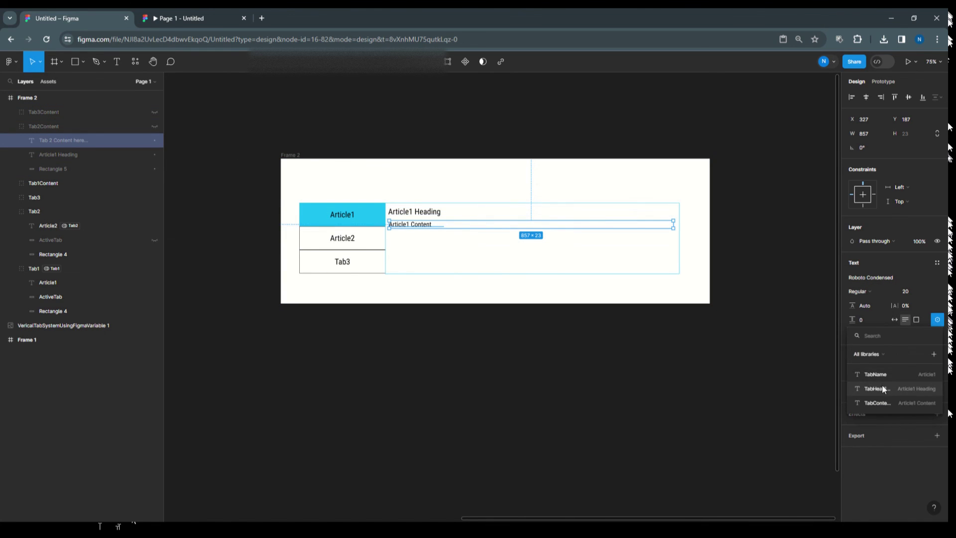
{"action": "left_click", "coordinate": [880, 402]}
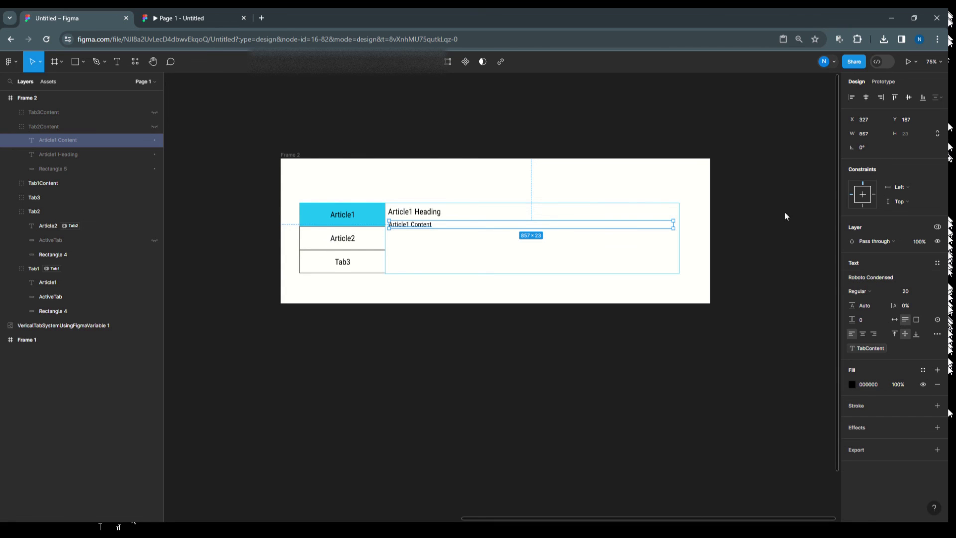
Step: Set the Tab2Content group's TabContent variable mode to Tab2 and check its text layers
{"action": "left_click", "coordinate": [11, 126]}
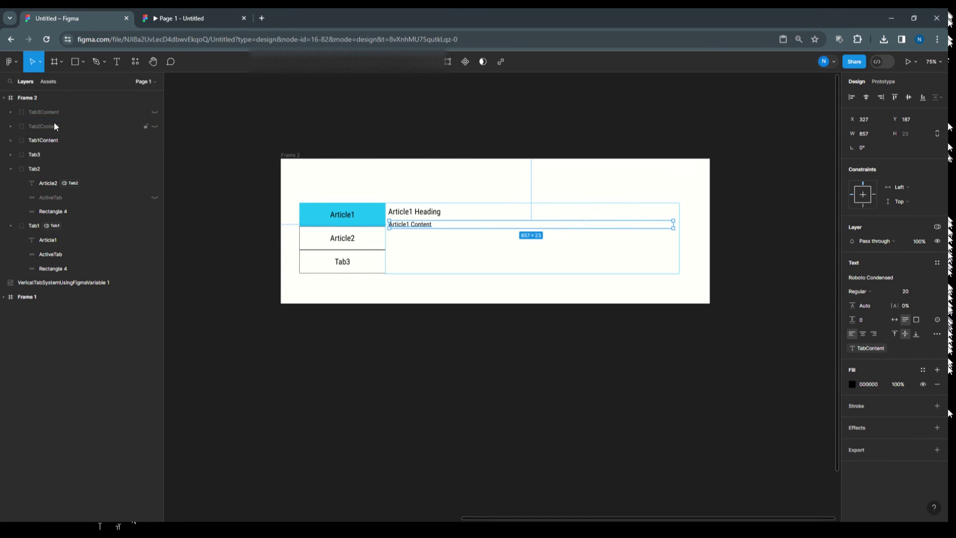
{"action": "left_click", "coordinate": [55, 127]}
{"action": "left_click", "coordinate": [937, 262]}
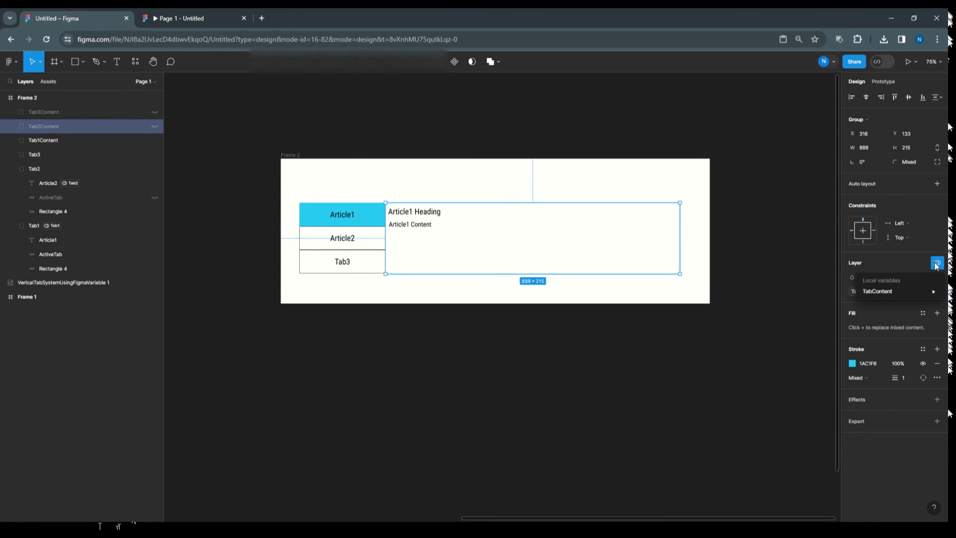
{"action": "left_click", "coordinate": [811, 321]}
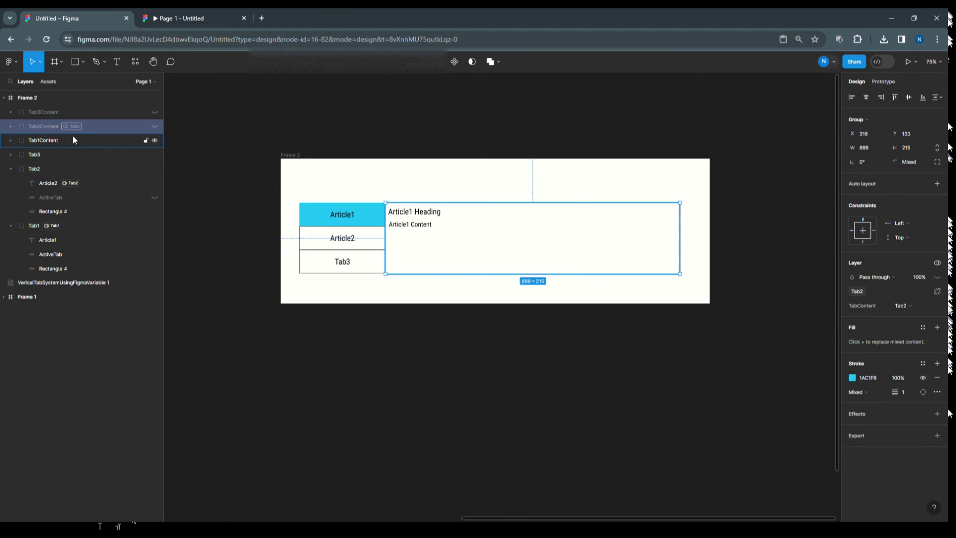
{"action": "left_click", "coordinate": [10, 126]}
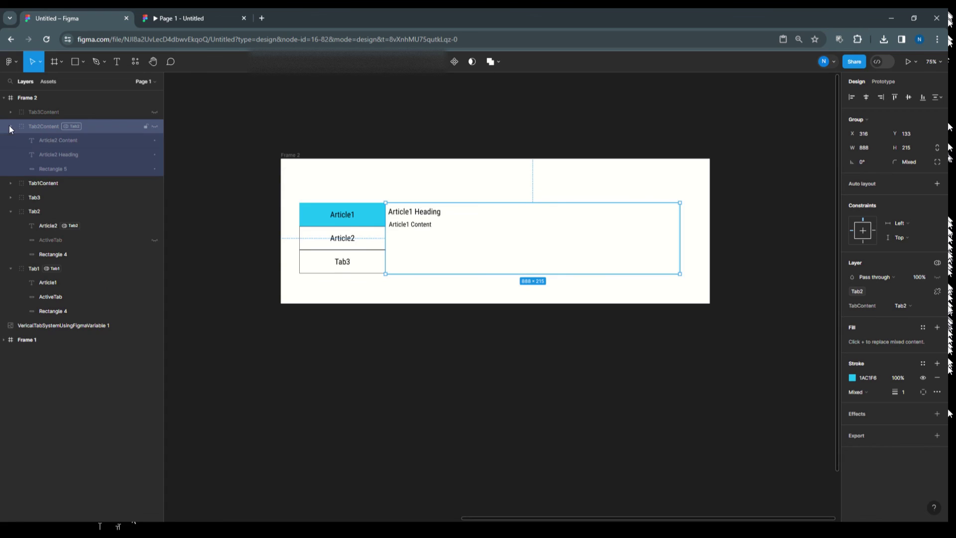
{"action": "left_click", "coordinate": [65, 141]}
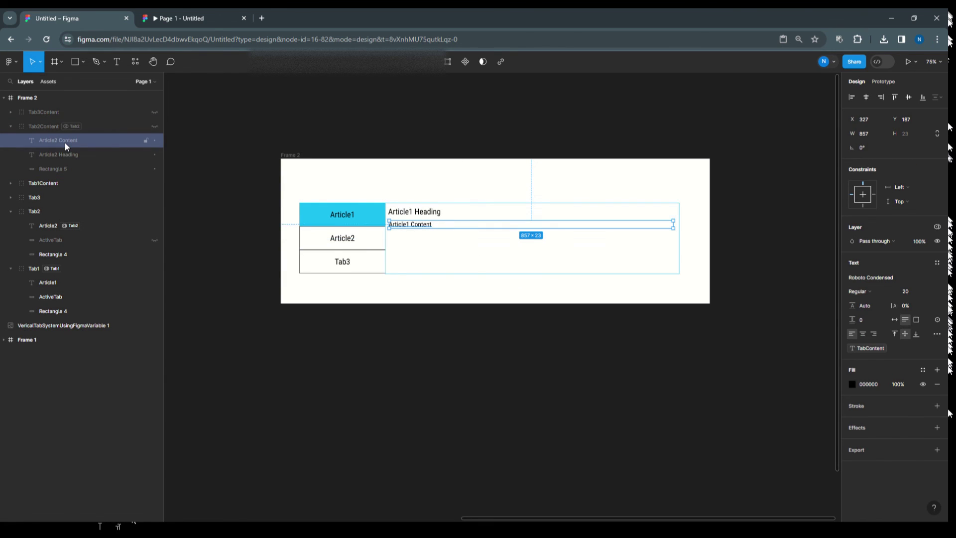
{"action": "left_click", "coordinate": [11, 127]}
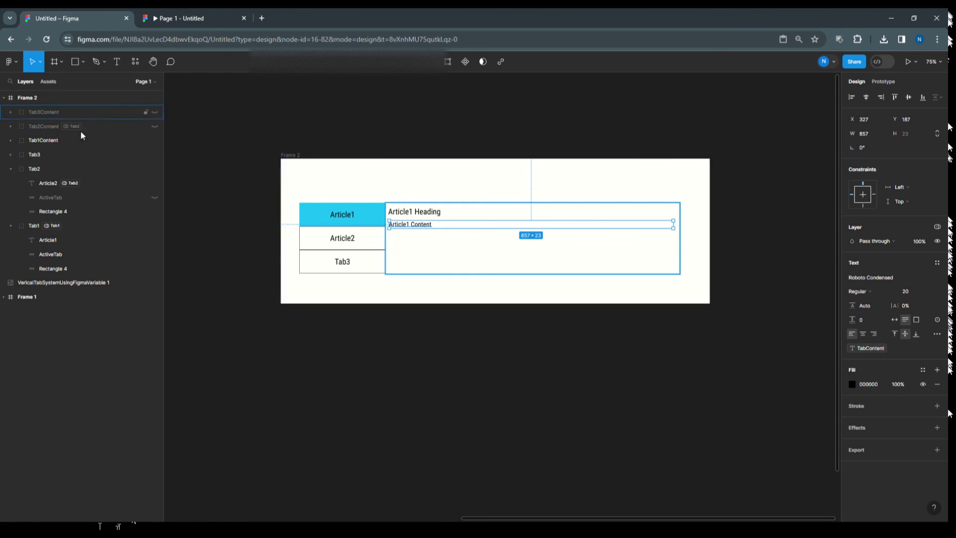
Step: Bind the label text inside the Tab3 group to the TabName variable and set that text's TabContent mode to Tab3
{"action": "left_click", "coordinate": [10, 155]}
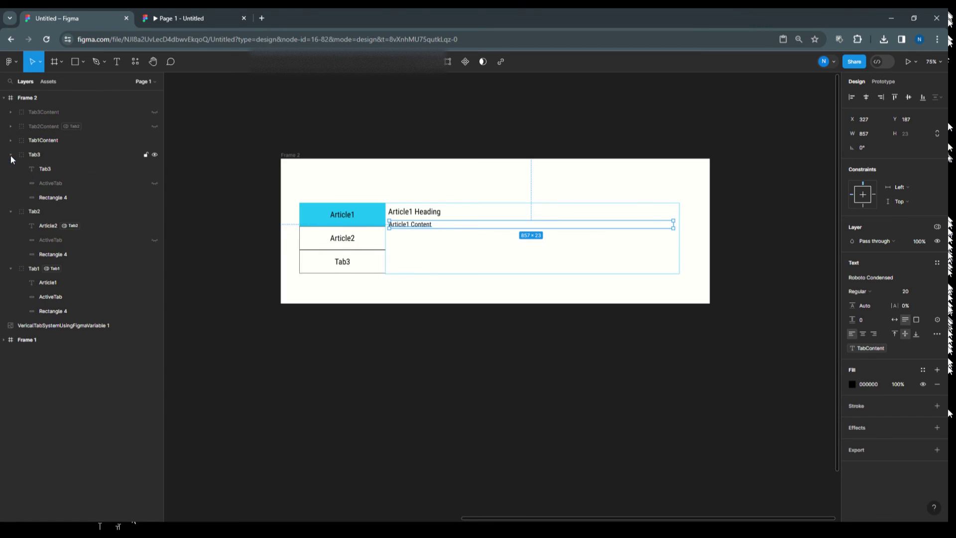
{"action": "left_click", "coordinate": [61, 172]}
{"action": "left_click", "coordinate": [937, 319]}
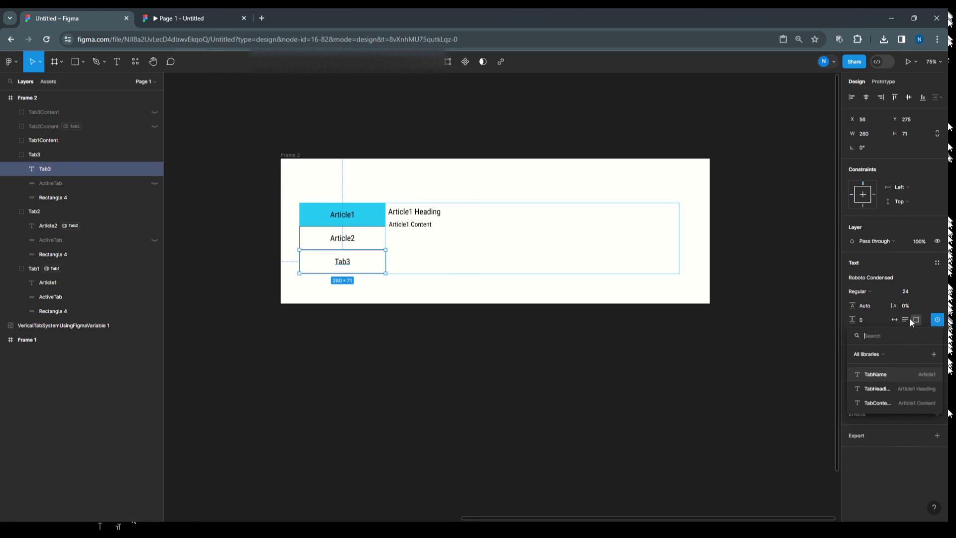
{"action": "left_click", "coordinate": [884, 377]}
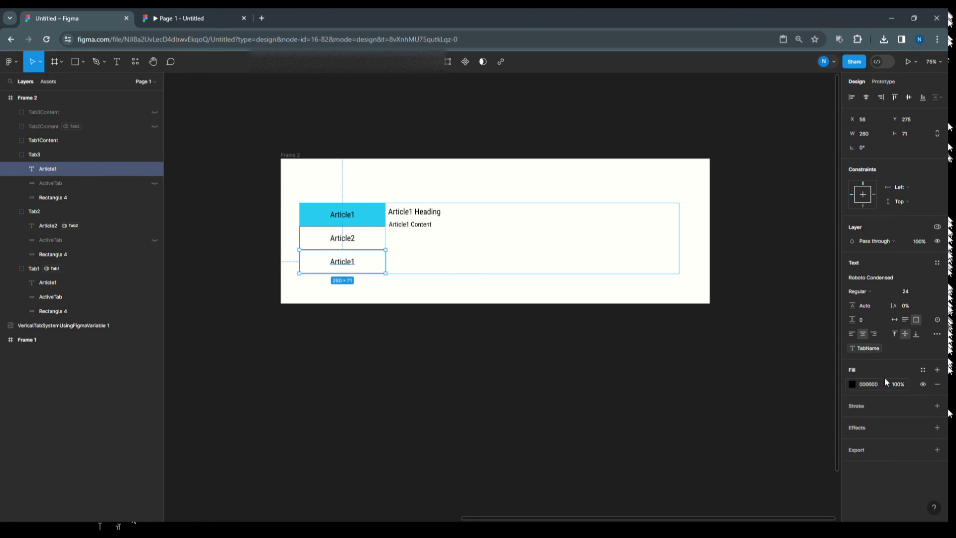
{"action": "left_click", "coordinate": [937, 227]}
{"action": "left_click", "coordinate": [897, 252]}
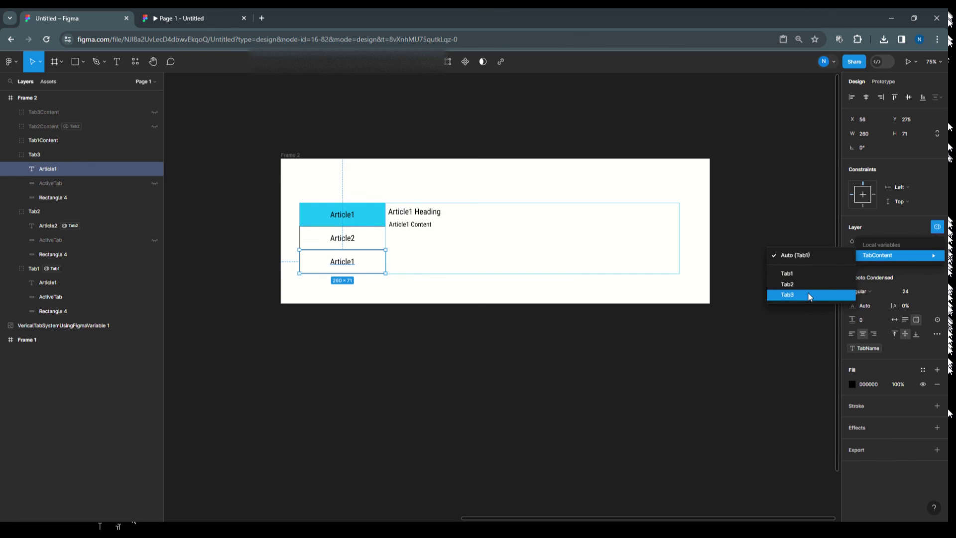
{"action": "left_click", "coordinate": [789, 295]}
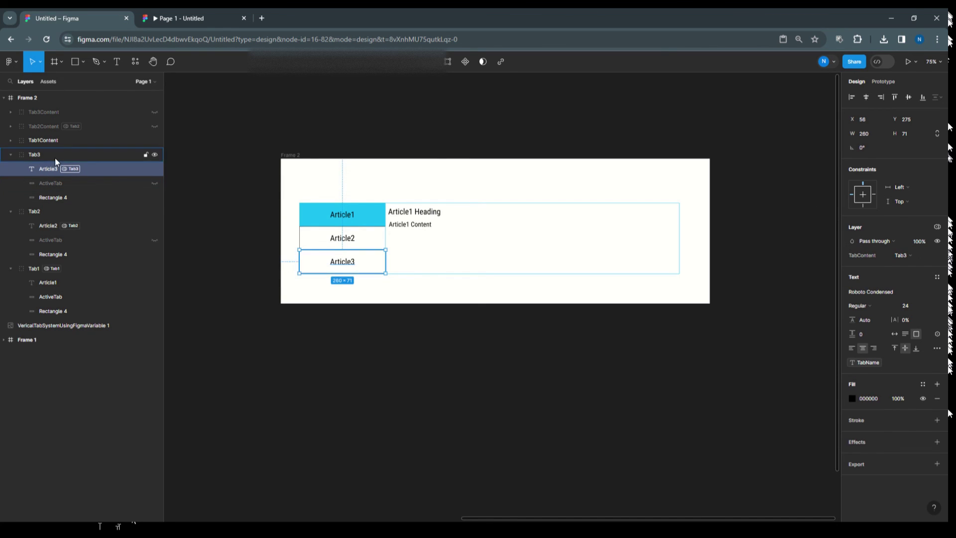
{"action": "left_click", "coordinate": [7, 155]}
Step: Bind the Tab3Content group's header text to the TabHeading variable and its content text to the TabContent variable
{"action": "left_click", "coordinate": [11, 112]}
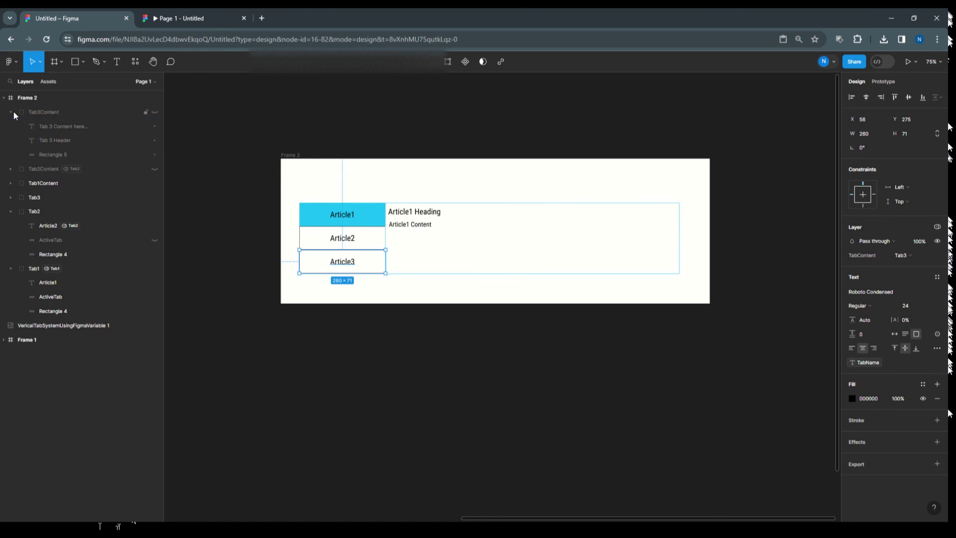
{"action": "left_click", "coordinate": [70, 139]}
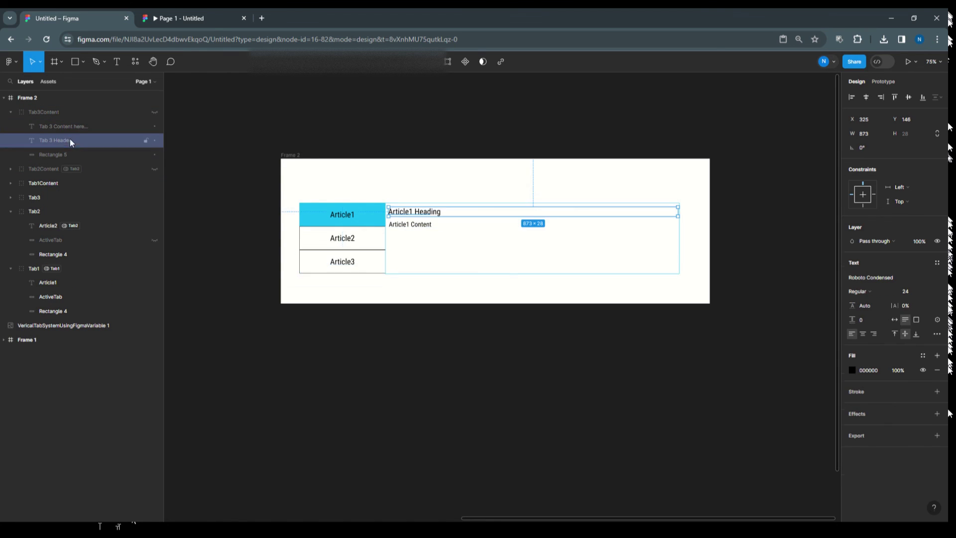
{"action": "left_click", "coordinate": [937, 320]}
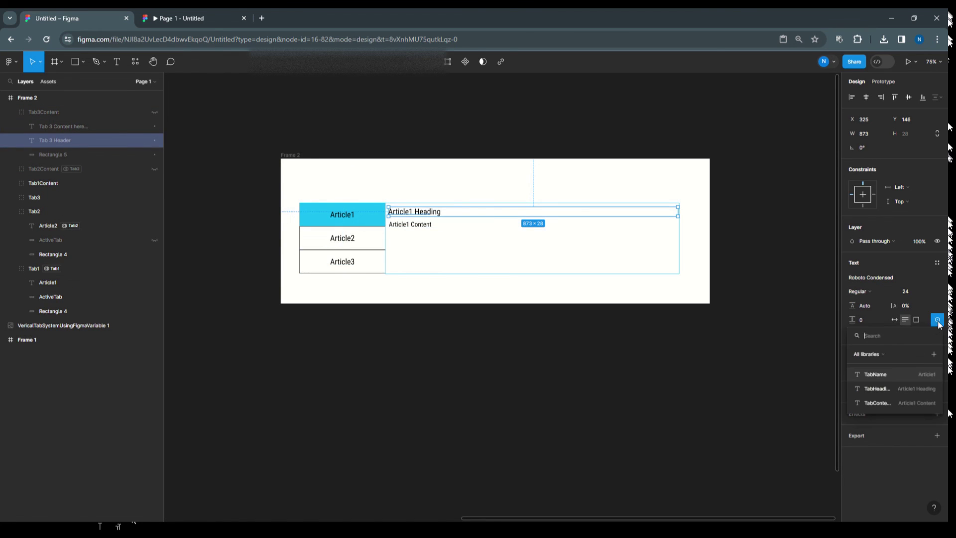
{"action": "left_click", "coordinate": [884, 389]}
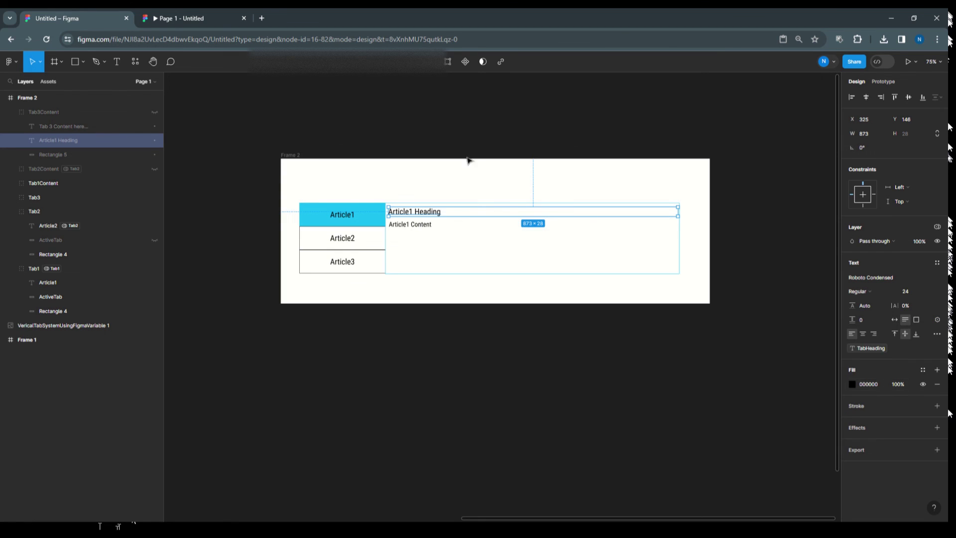
{"action": "left_click", "coordinate": [65, 127]}
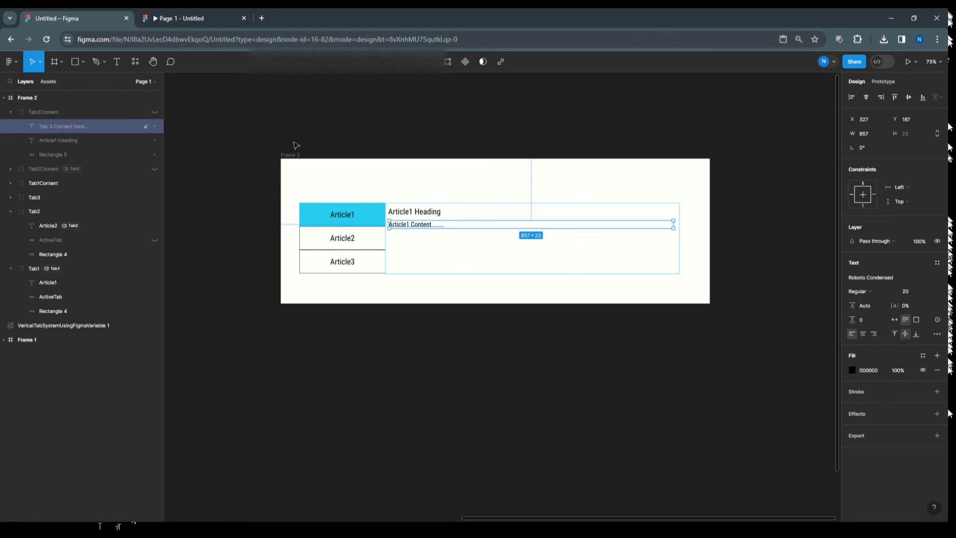
{"action": "left_click", "coordinate": [938, 320]}
{"action": "left_click", "coordinate": [886, 402]}
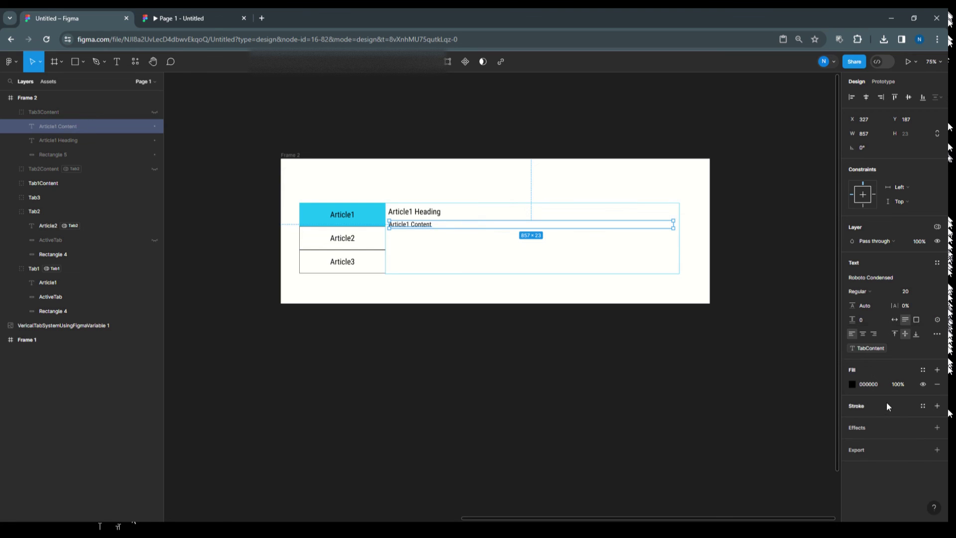
Step: Set the Tab3Content group's TabContent variable mode to Tab3
{"action": "left_click", "coordinate": [11, 112]}
{"action": "left_click", "coordinate": [125, 111]}
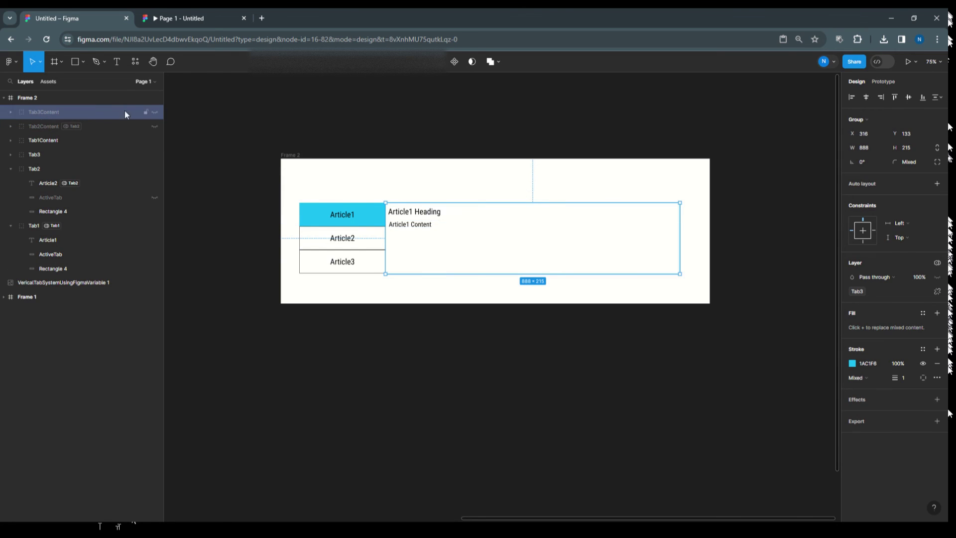
{"action": "left_click", "coordinate": [937, 263]}
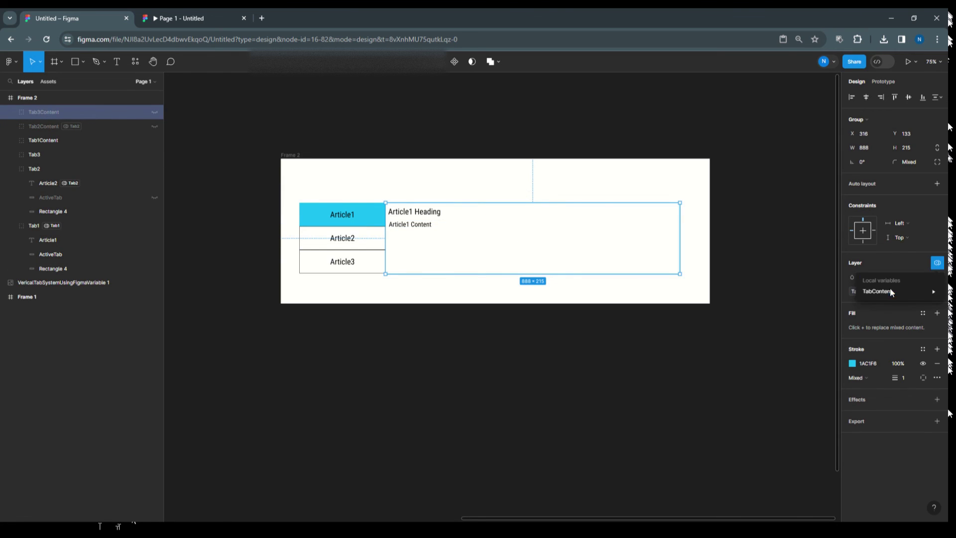
{"action": "mouse_move", "coordinate": [891, 292]}
{"action": "left_click", "coordinate": [806, 333]}
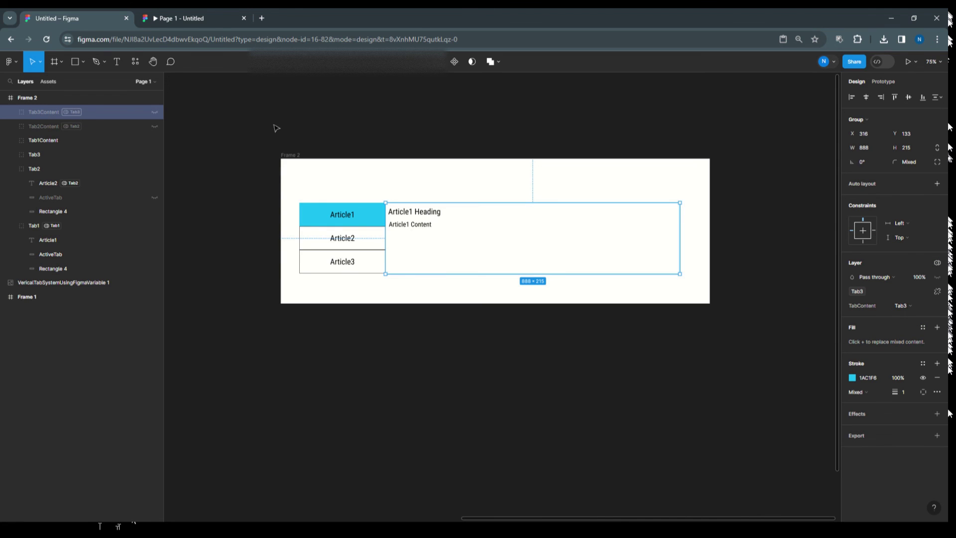
Step: Present Frame 2 as a prototype, test switching between the Article1, Article2 and Article3 tabs, and return to the design file
{"action": "left_click", "coordinate": [292, 155]}
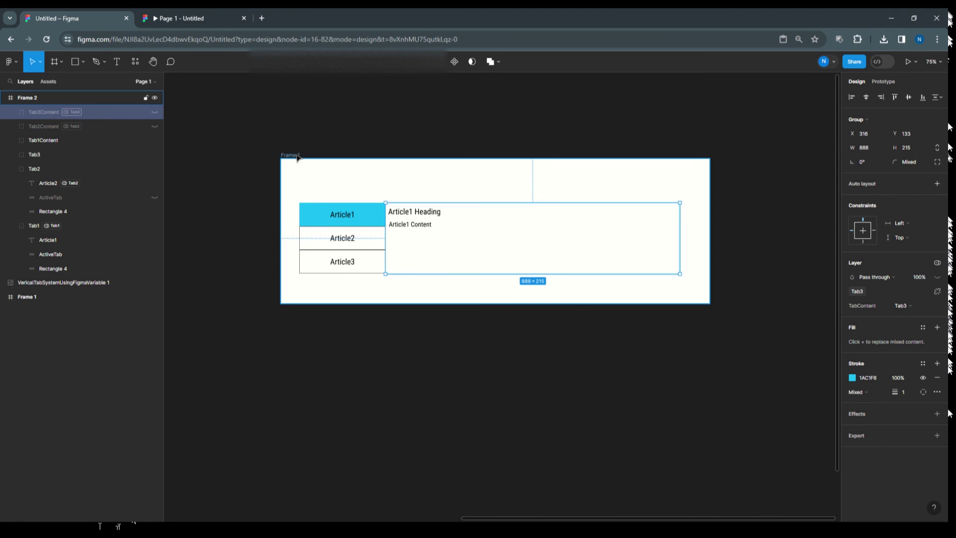
{"action": "left_click", "coordinate": [912, 64]}
{"action": "left_click", "coordinate": [903, 80]}
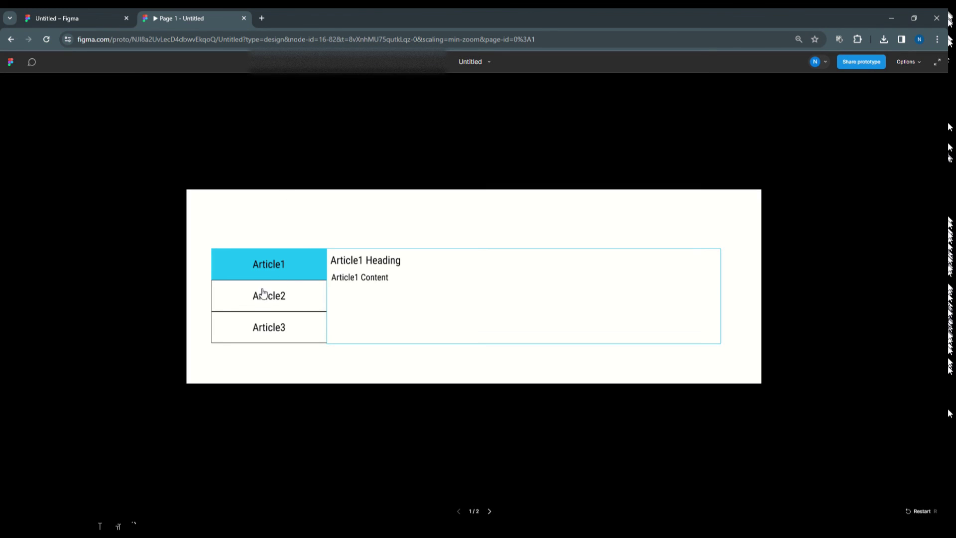
{"action": "left_click", "coordinate": [263, 296]}
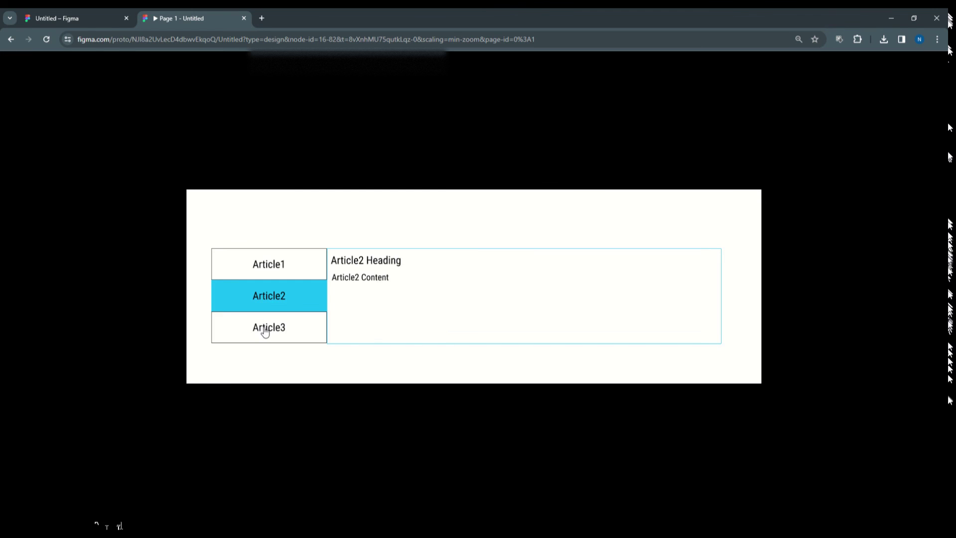
{"action": "left_click", "coordinate": [265, 333]}
{"action": "left_click", "coordinate": [267, 298]}
{"action": "left_click", "coordinate": [269, 275]}
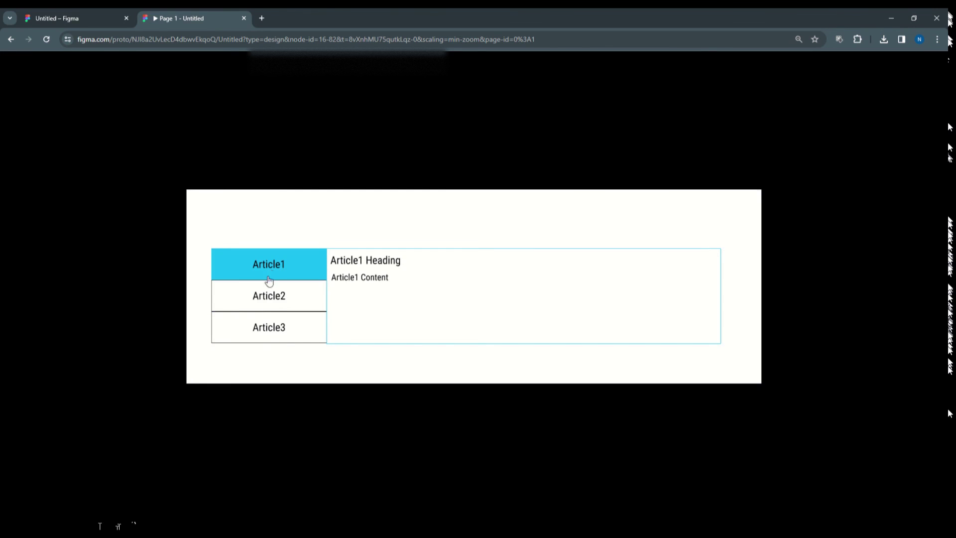
{"action": "left_click", "coordinate": [268, 296]}
{"action": "left_click", "coordinate": [267, 326]}
{"action": "left_click", "coordinate": [79, 19]}
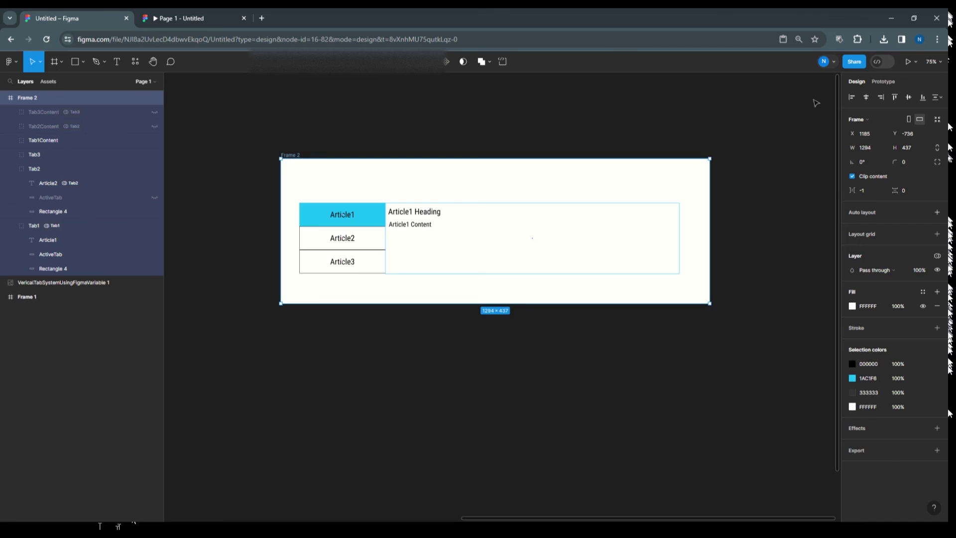
Step: Change the TabName variable's values in the TabContent collection to Text1 for Tab1, Text2 for Tab2 and Text3 for Tab3
{"action": "left_click", "coordinate": [427, 140]}
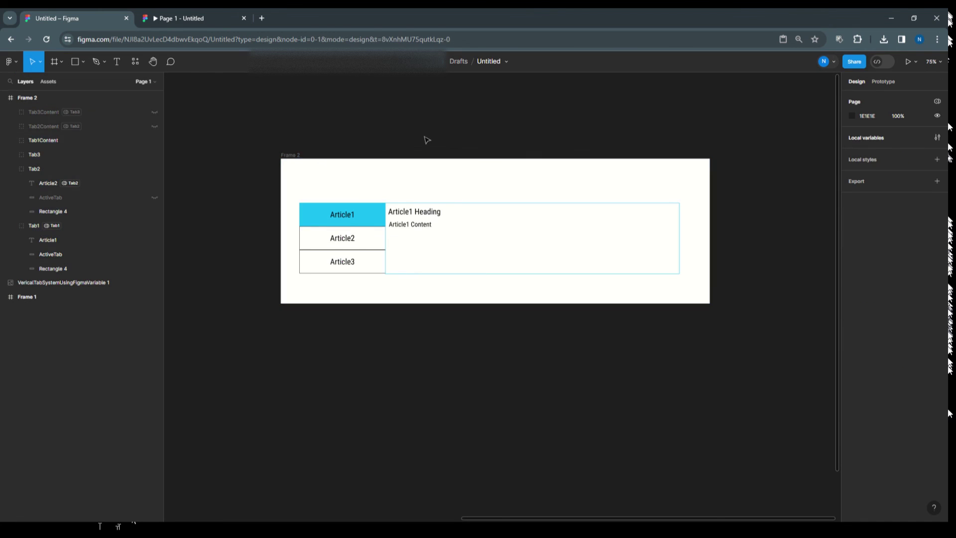
{"action": "left_click", "coordinate": [871, 138]}
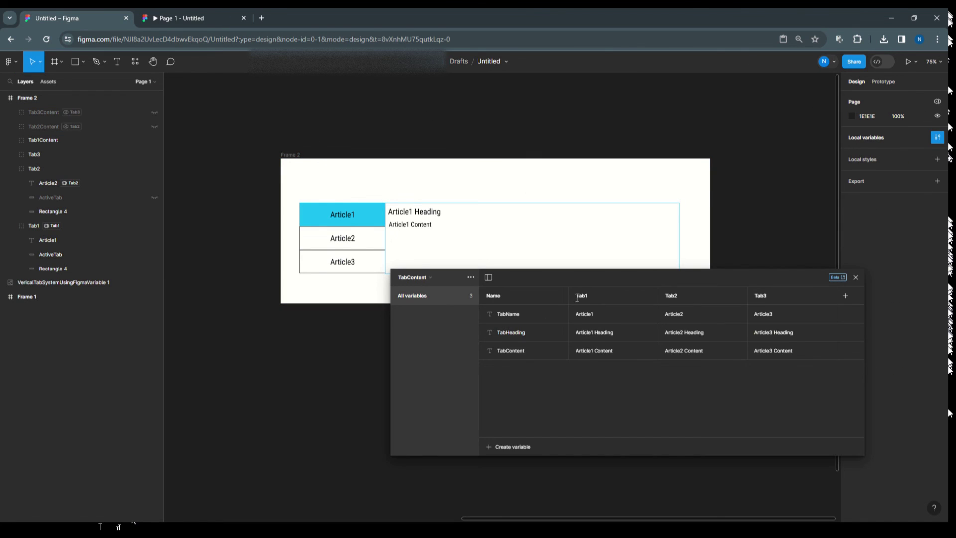
{"action": "double_click", "coordinate": [580, 319]}
{"action": "type", "text": "Text1"}
{"action": "left_click", "coordinate": [653, 392]}
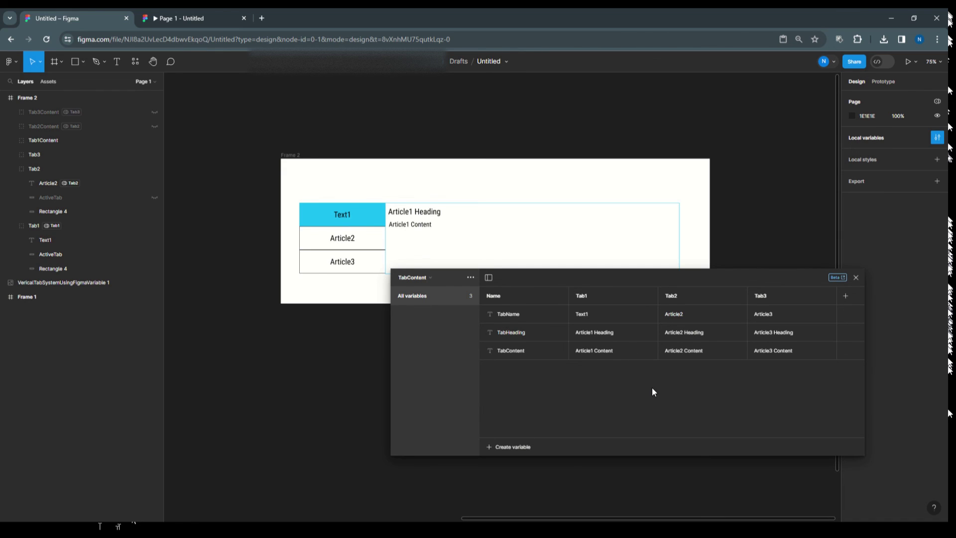
{"action": "double_click", "coordinate": [679, 314]}
{"action": "type", "text": "T"}
{"action": "double_click", "coordinate": [771, 319]}
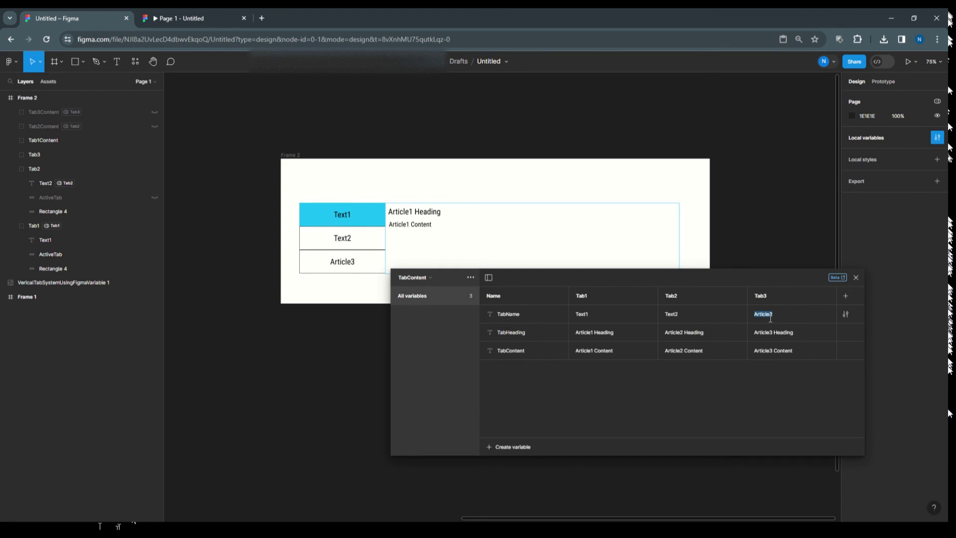
{"action": "type", "text": "Text3"}
{"action": "left_click", "coordinate": [856, 277]}
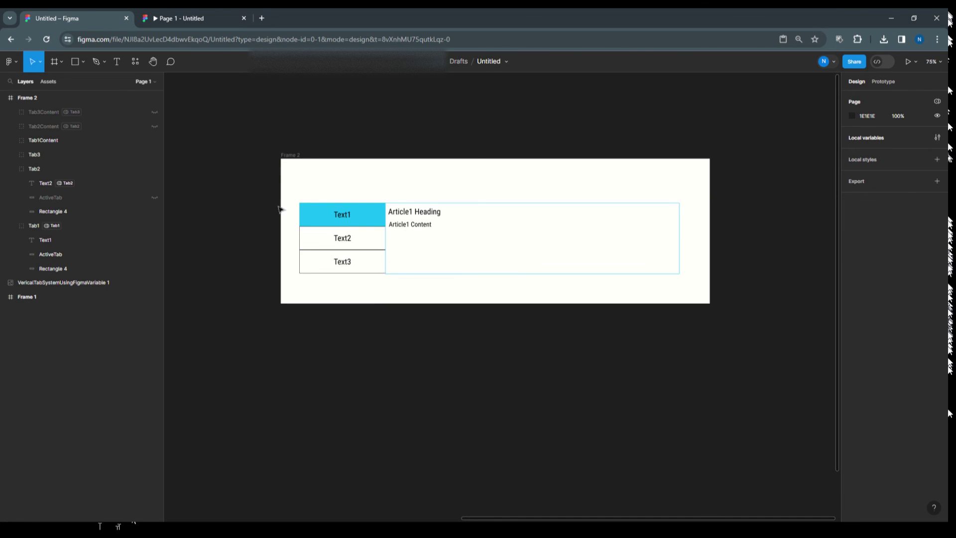
Step: Turn Frame 2 into a component and review the local variables in the TabContent collection
{"action": "left_click", "coordinate": [295, 158]}
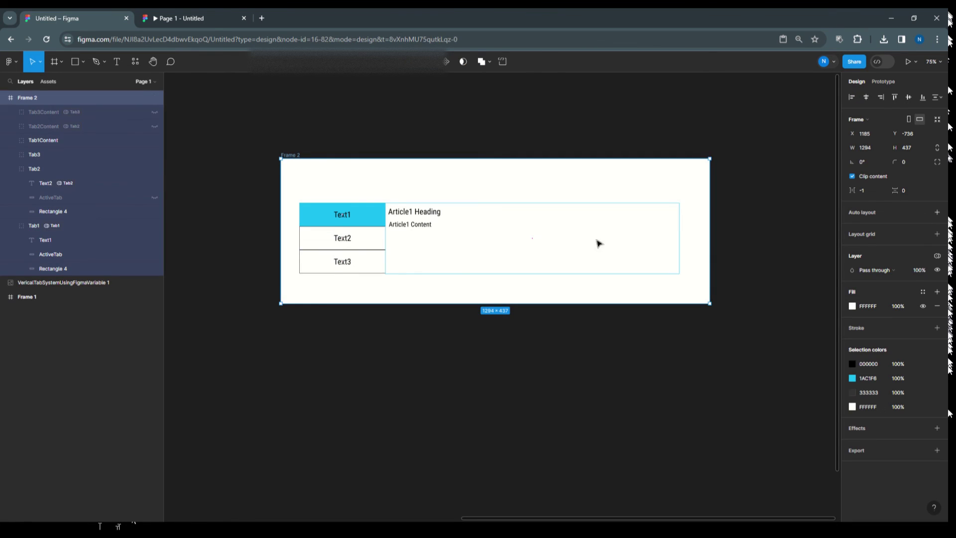
{"action": "left_click", "coordinate": [444, 65]}
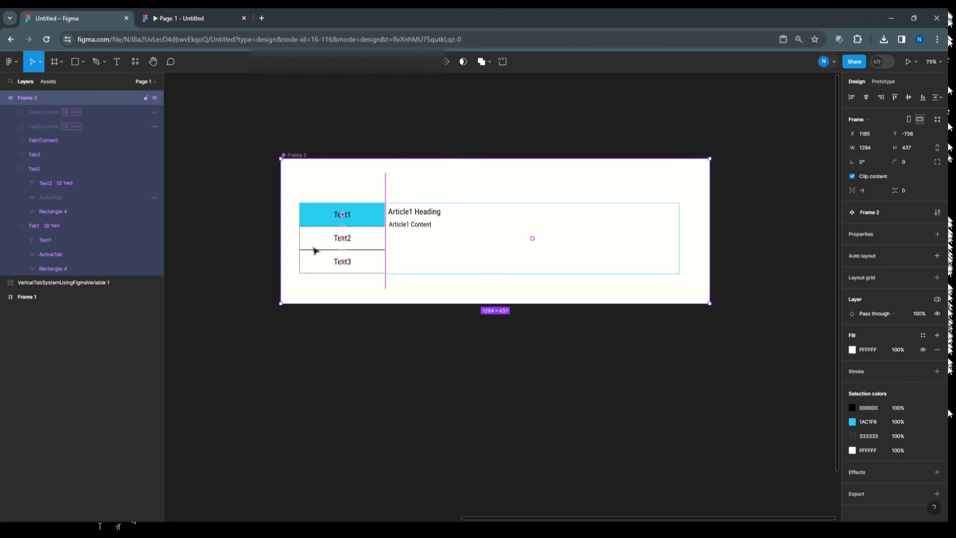
{"action": "left_click", "coordinate": [751, 120]}
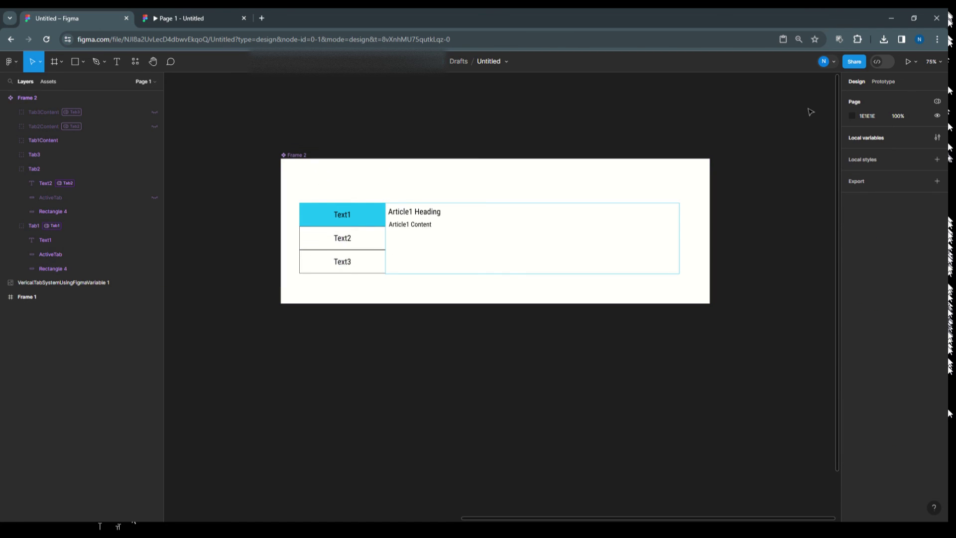
{"action": "left_click", "coordinate": [937, 137]}
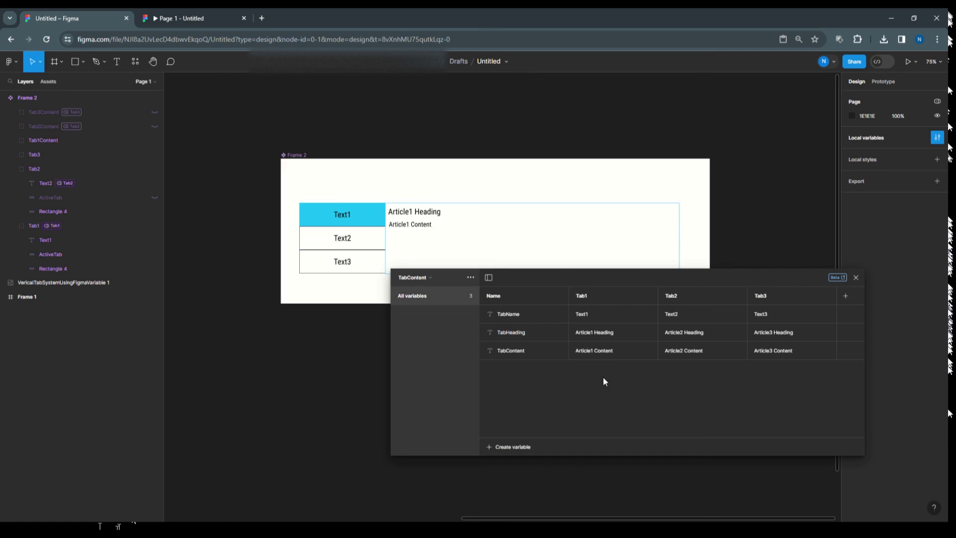
{"action": "left_click", "coordinate": [855, 277]}
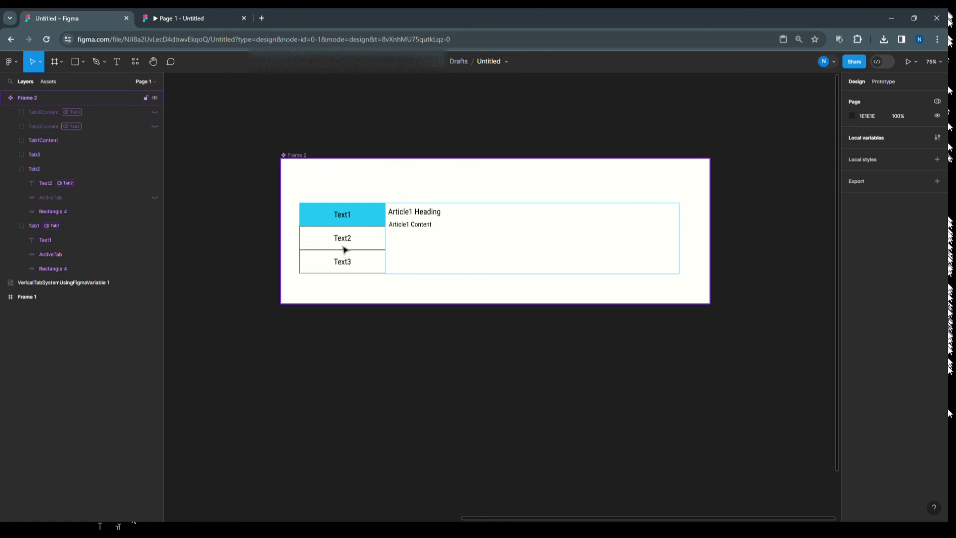